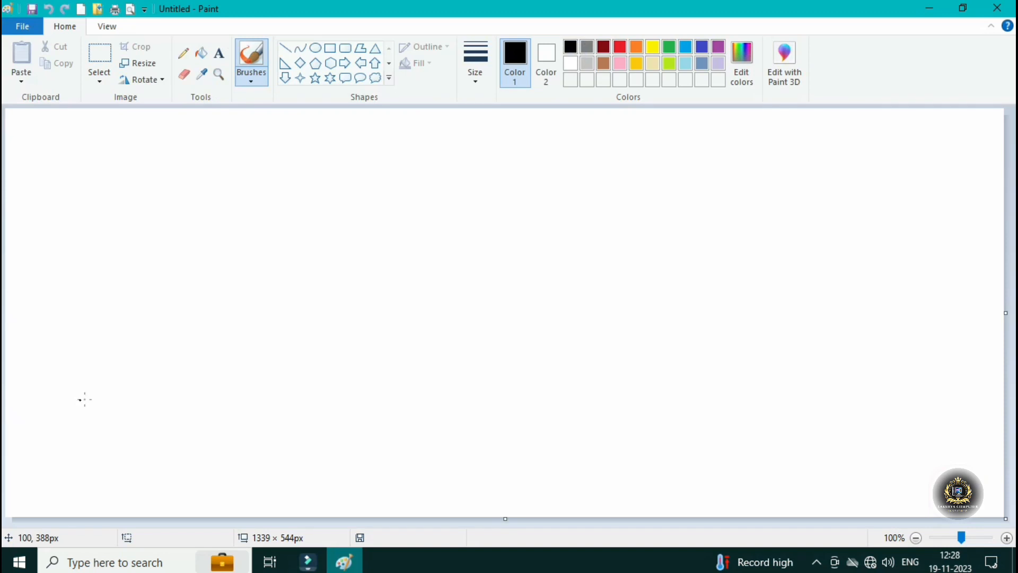
# Close the open Paint window and reopen Paint by searching Windows for PAINT.
pyautogui.click(994, 27)
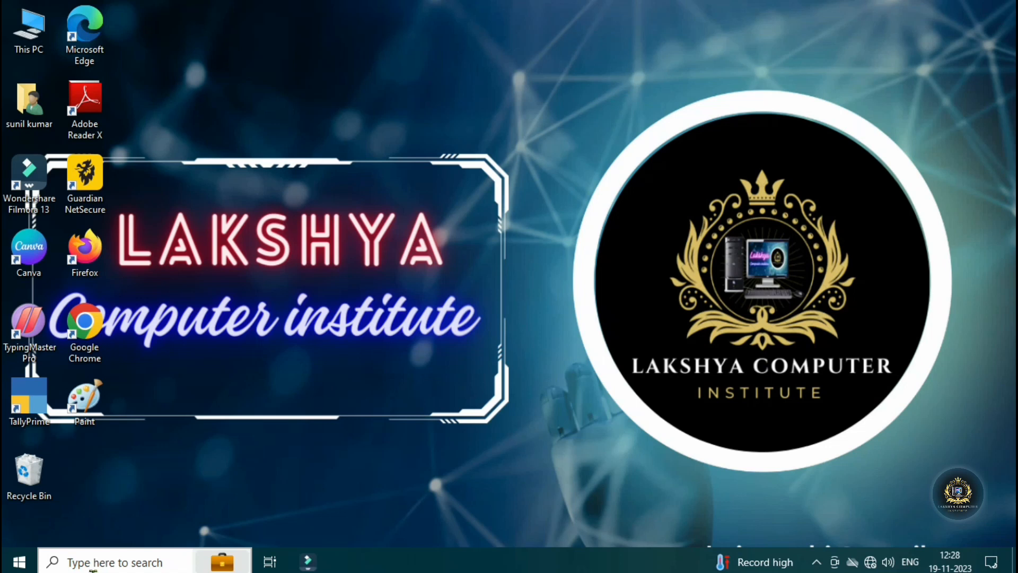
pyautogui.click(126, 562)
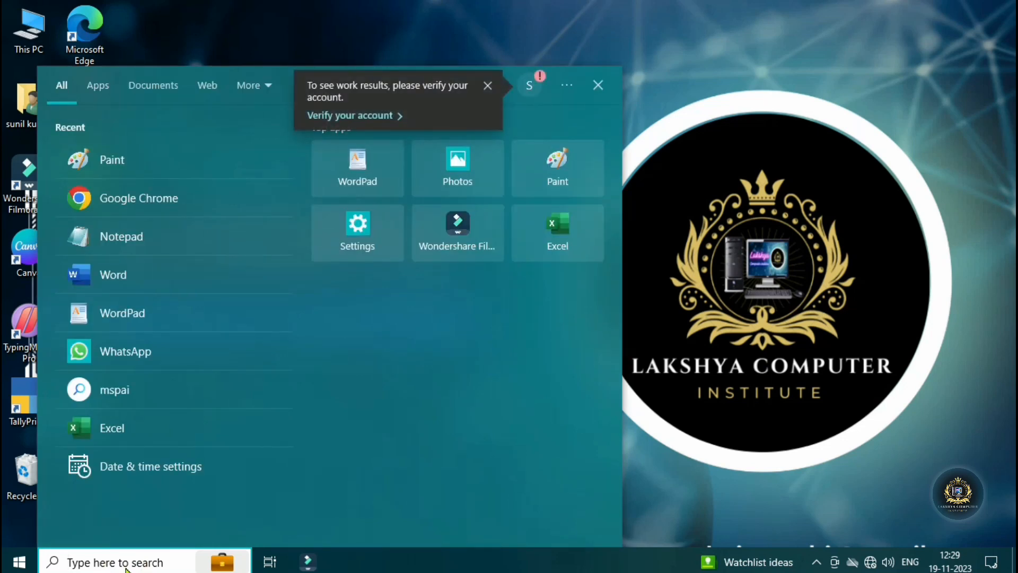
pyautogui.write('PAINT')
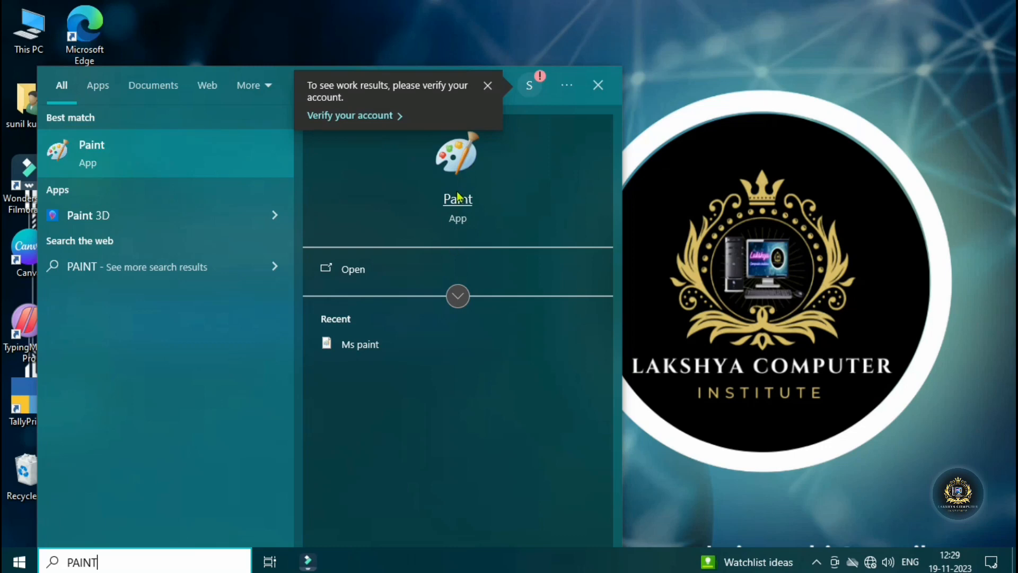
pyautogui.click(455, 149)
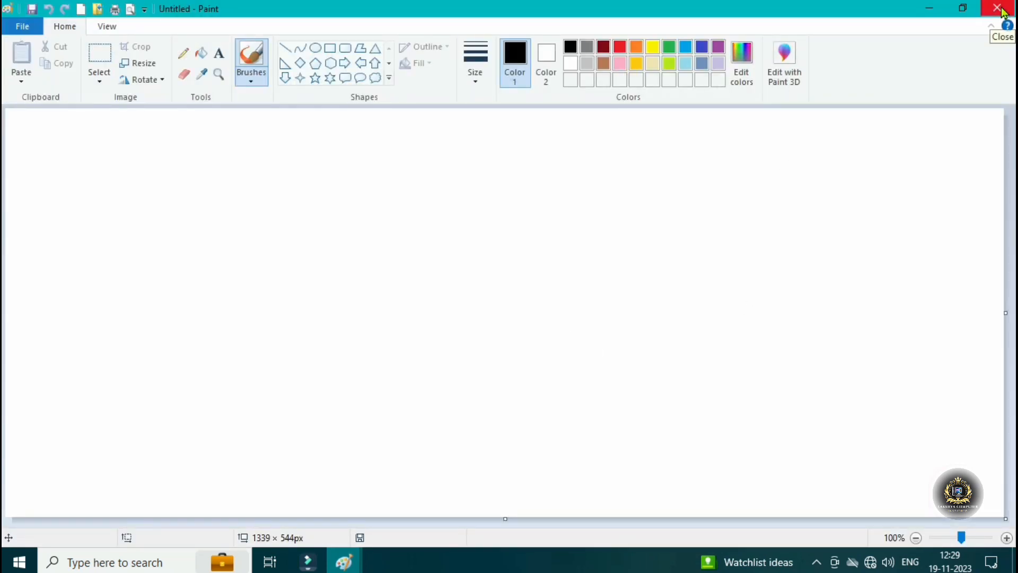
# Close Paint and launch it again from the Windows Run dialog with the command mspaint.
pyautogui.click(997, 8)
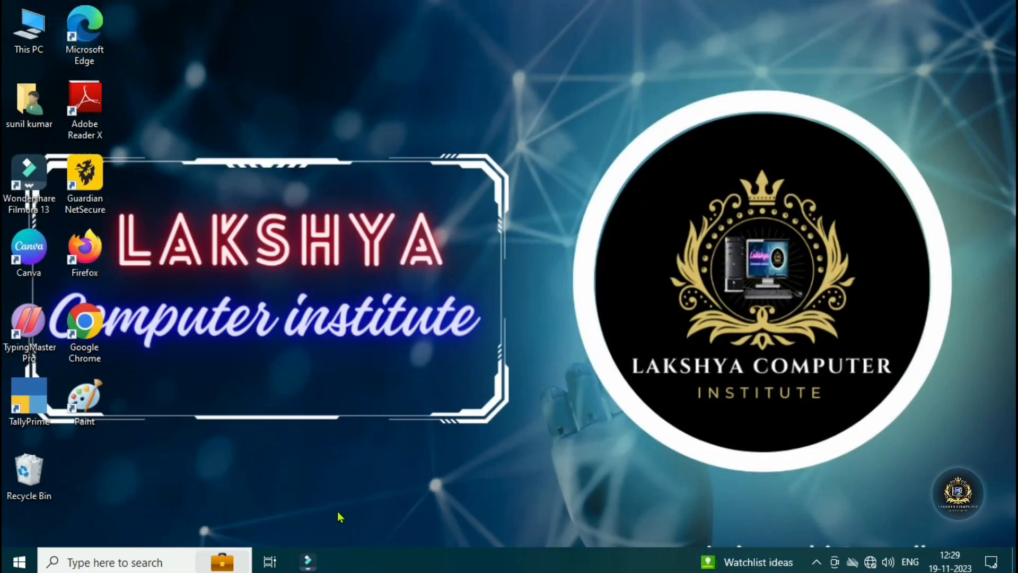
pyautogui.press('super+r')
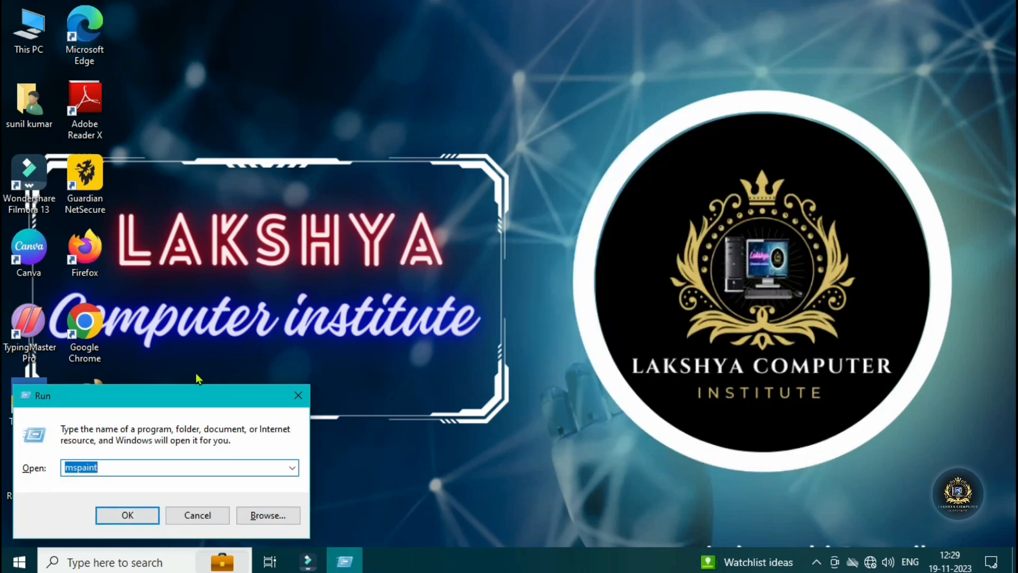
pyautogui.click(122, 467)
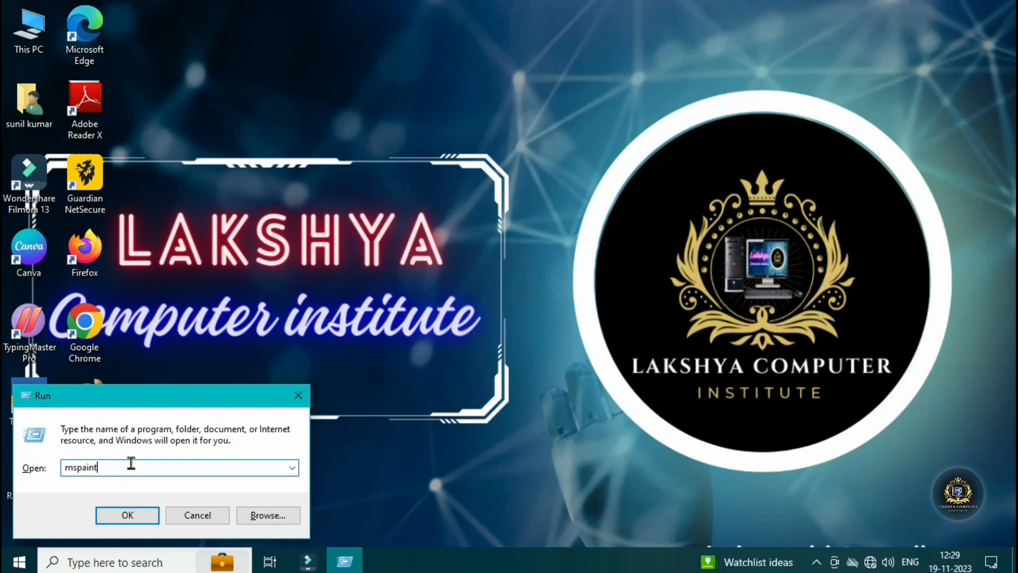
pyautogui.click(142, 515)
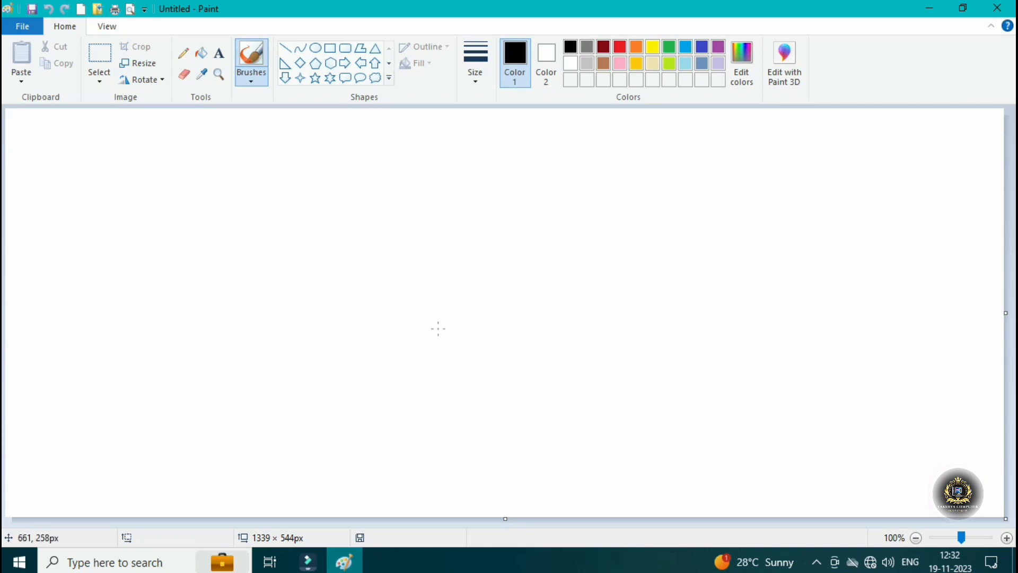
# Draw a black five-point star about 108 × 91 px in the upper part of the canvas, slightly left of centre.
pyautogui.click(315, 78)
pyautogui.moveTo(334, 173); pyautogui.dragTo(415, 240)
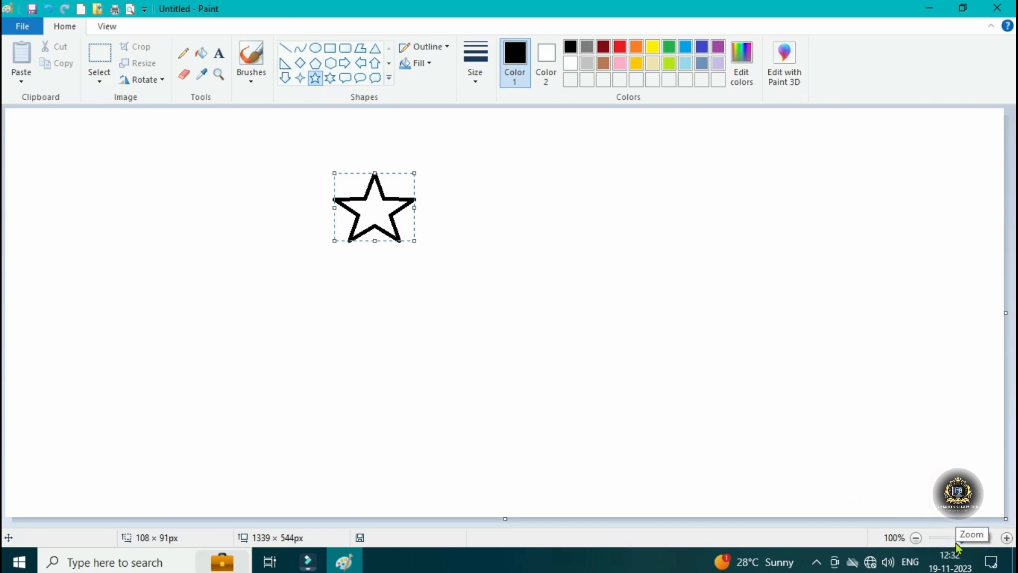
# Magnify the canvas to 700% and 800%, and restore the zoom to 100%.
pyautogui.moveTo(963, 539); pyautogui.dragTo(983, 546)
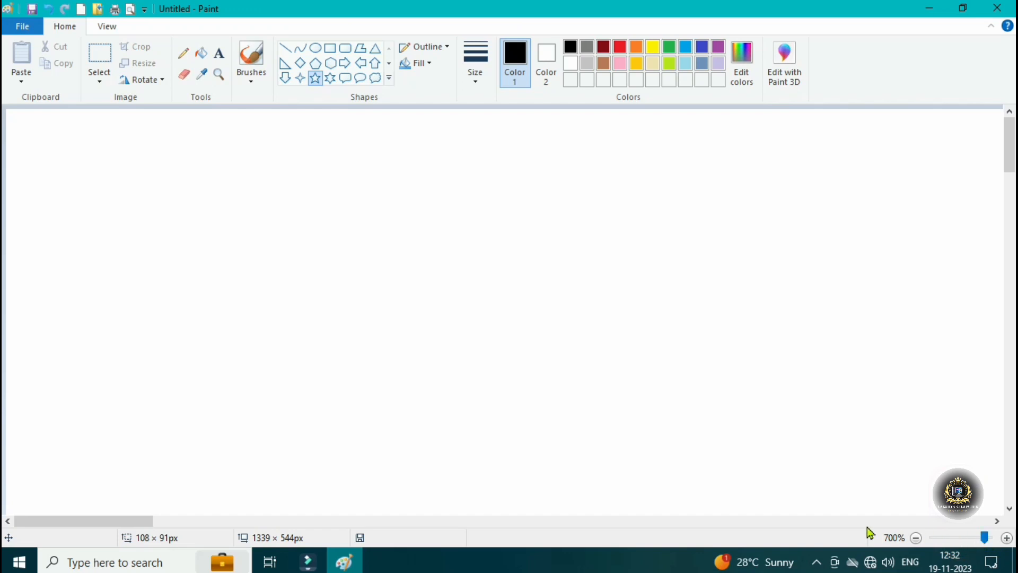
pyautogui.moveTo(984, 537)
pyautogui.mouseDown()
pyautogui.moveTo(943, 542)
pyautogui.moveTo(994, 546)
pyautogui.mouseUp()
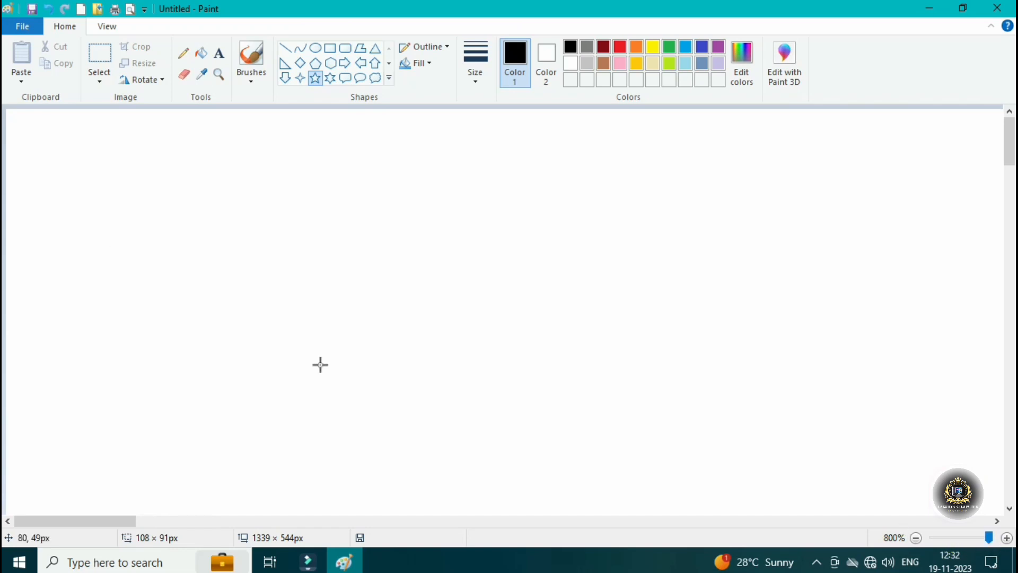
pyautogui.click(109, 28)
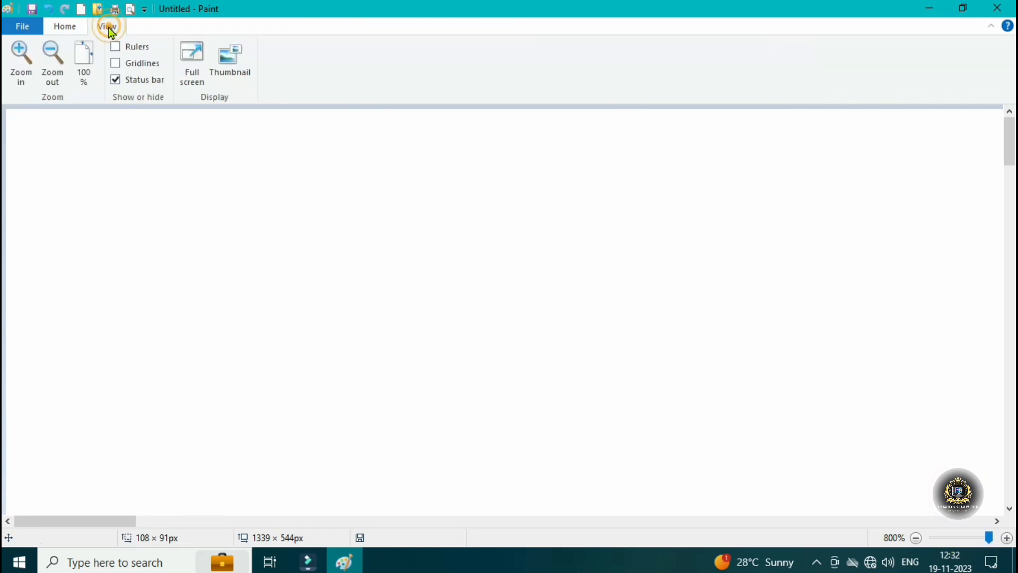
pyautogui.click(80, 65)
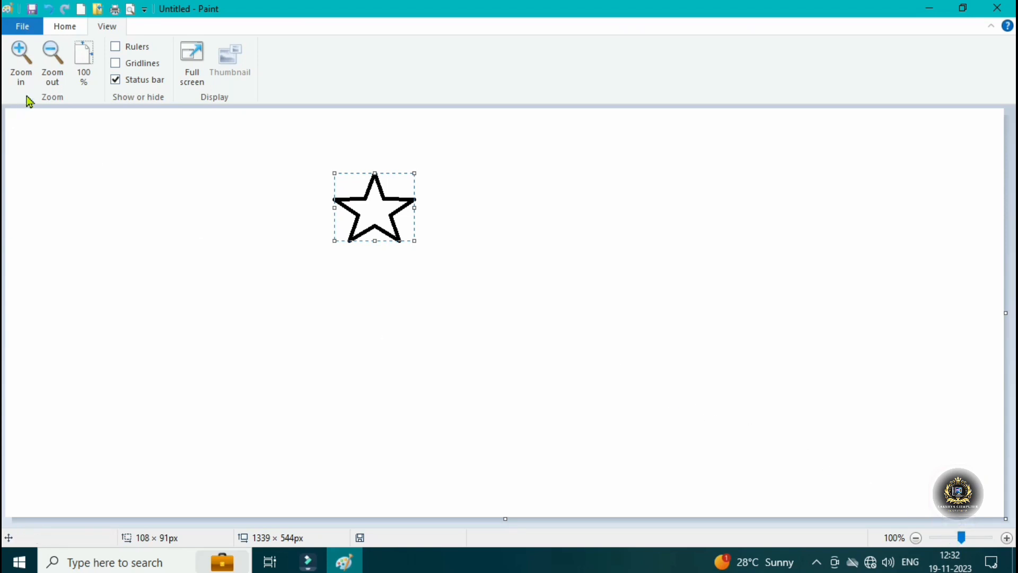
pyautogui.click(63, 26)
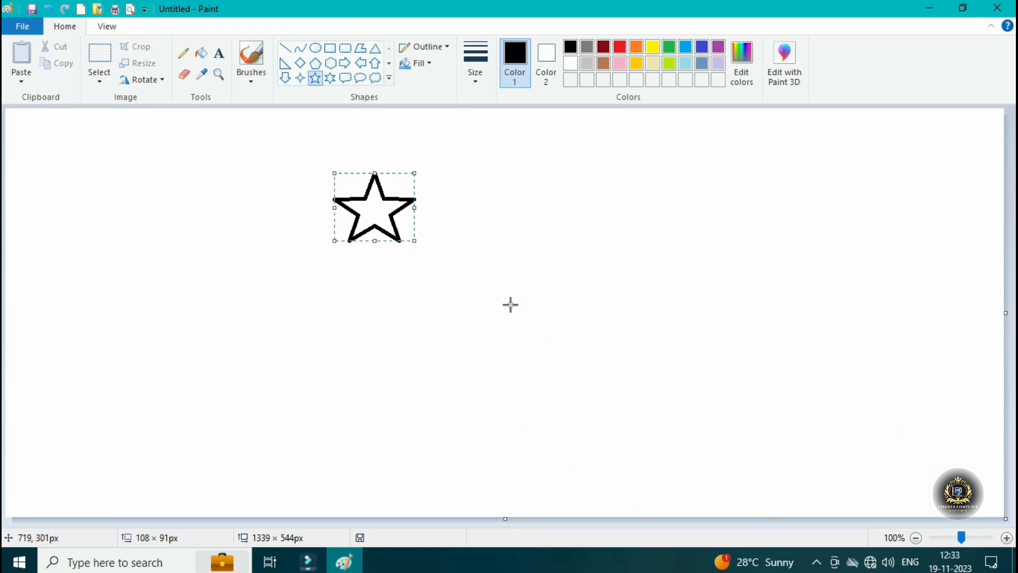
# Deselect the star and enlarge the canvas in both directions to about 1354 × 597 px.
pyautogui.click(511, 208)
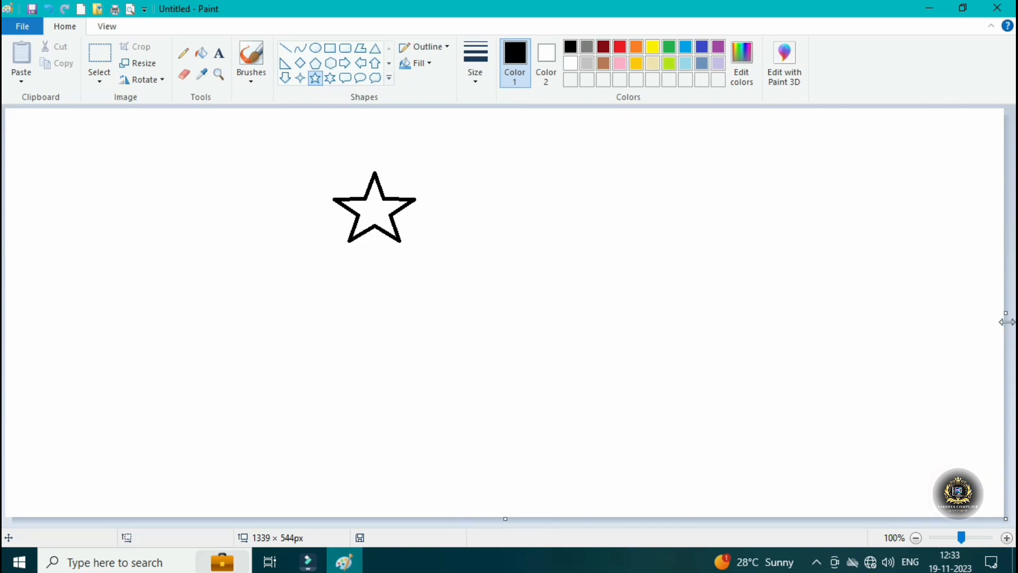
pyautogui.moveTo(1003, 518); pyautogui.dragTo(1015, 558)
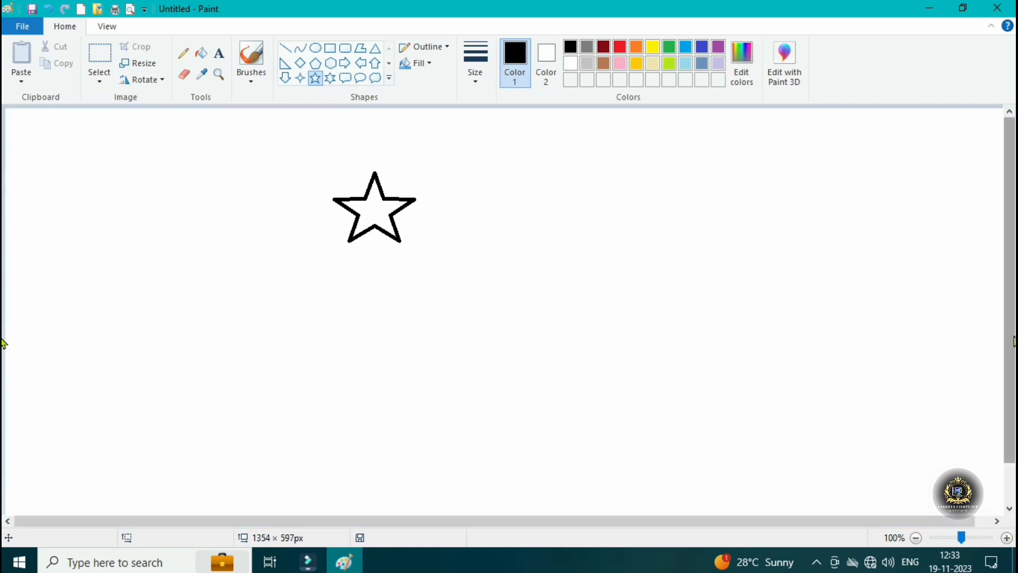
# Examine the enlarged canvas by moving the view up and down and from side to side.
pyautogui.scroll(-2, 5, 371)
pyautogui.scroll(2, 3, 345)
pyautogui.scroll(-2, 3, 381)
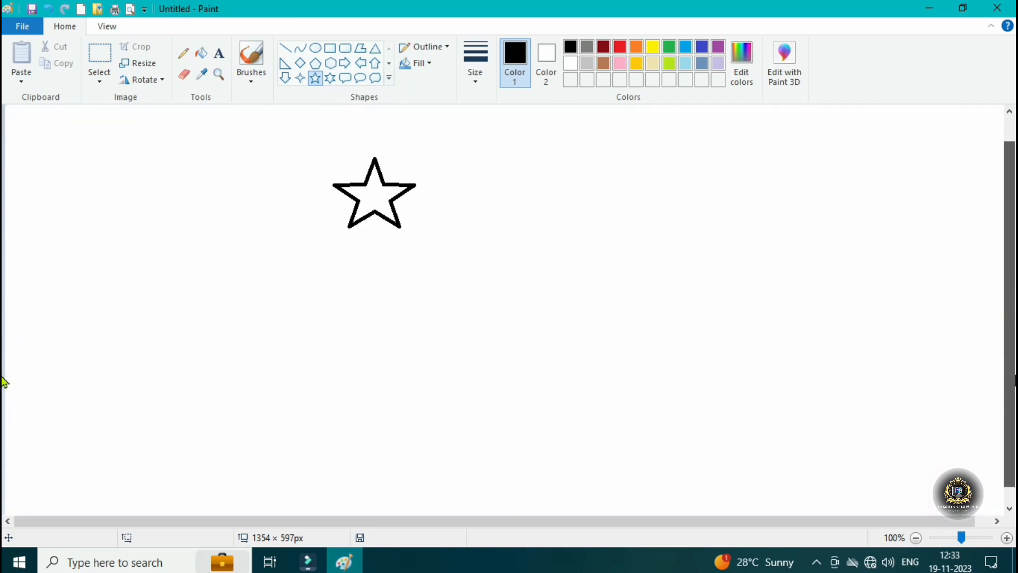
pyautogui.scroll(2, 2, 336)
pyautogui.scroll(-2, 3, 275)
pyautogui.scroll(2, 3, 371)
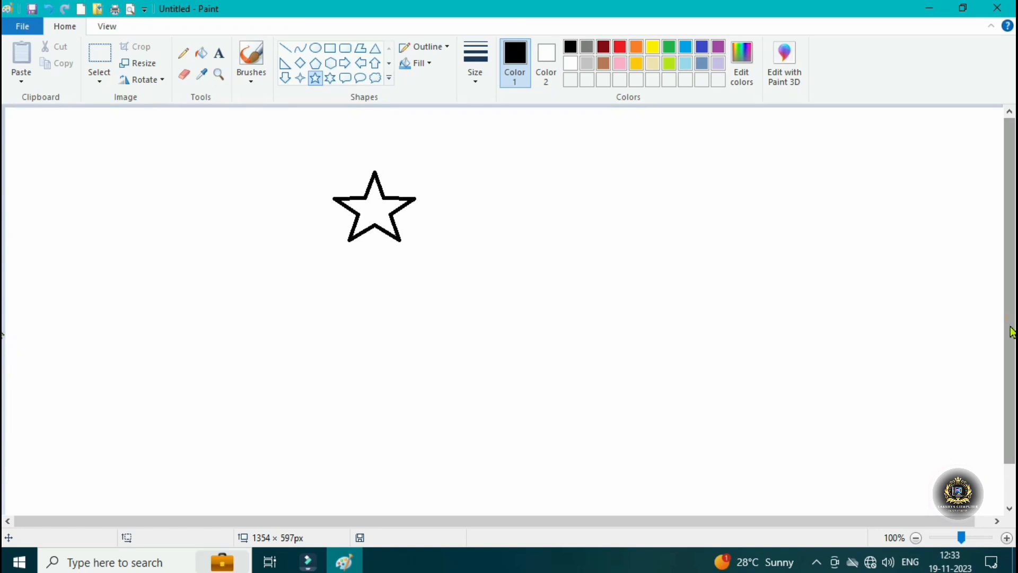
pyautogui.scroll(-2, 1011, 326)
pyautogui.scroll(2, 1010, 223)
pyautogui.scroll(-2, 1010, 328)
pyautogui.scroll(2, 1010, 290)
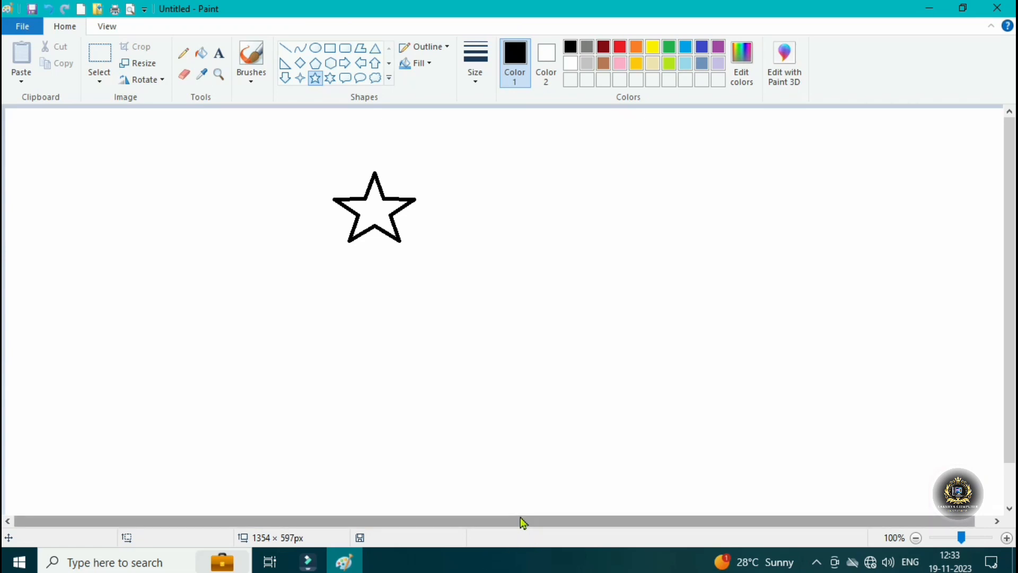
pyautogui.moveTo(528, 518); pyautogui.dragTo(428, 525)
pyautogui.moveTo(441, 521); pyautogui.dragTo(565, 523)
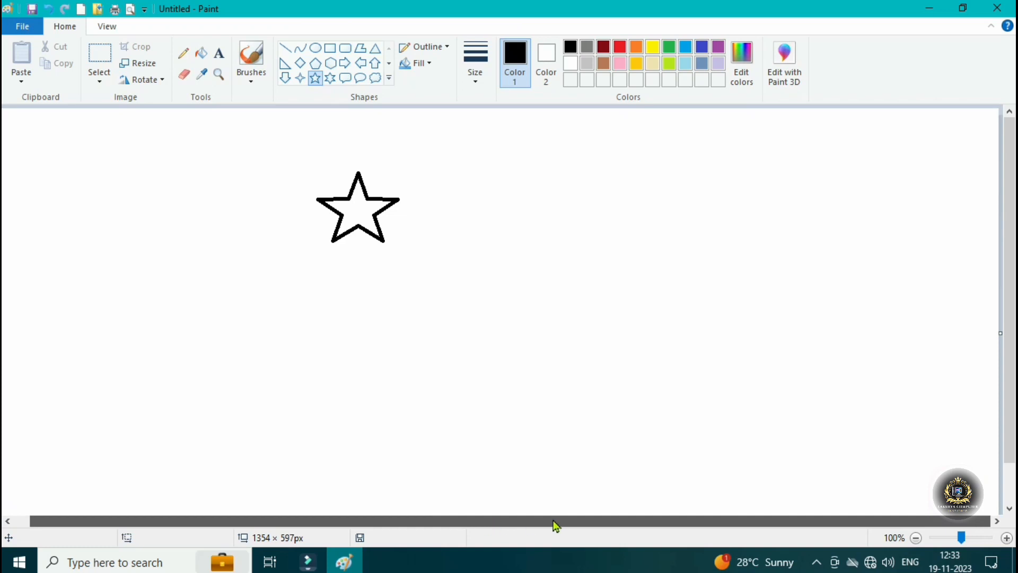
pyautogui.moveTo(472, 523); pyautogui.dragTo(570, 531)
# Shrink the canvas to about 1230 × 502 px and enlarge it again to about 1339 × 548 px.
pyautogui.scroll(-2, 4, 386)
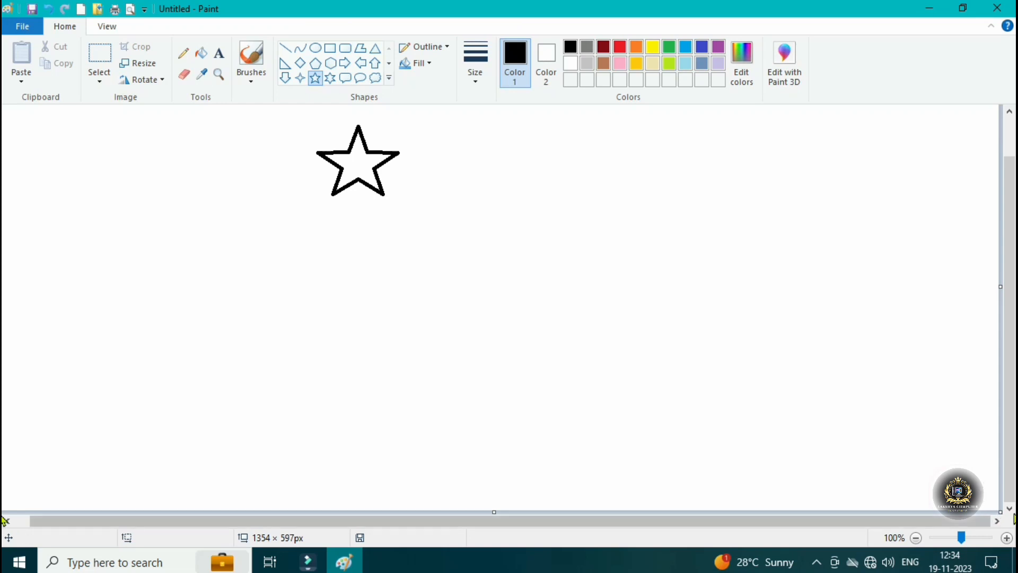
pyautogui.moveTo(1000, 512); pyautogui.dragTo(907, 439)
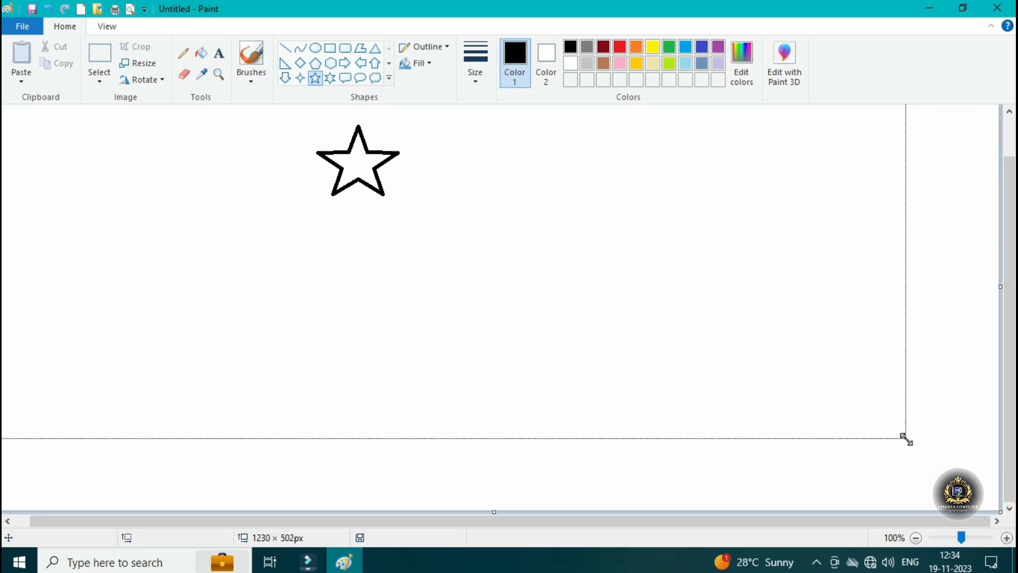
pyautogui.moveTo(906, 439); pyautogui.dragTo(906, 439)
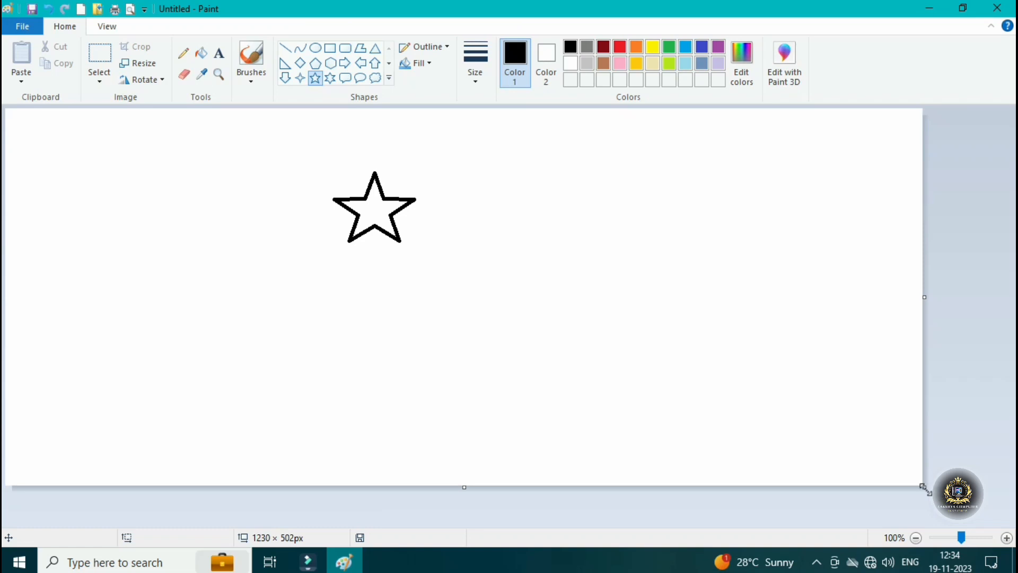
pyautogui.moveTo(922, 488); pyautogui.dragTo(1004, 520)
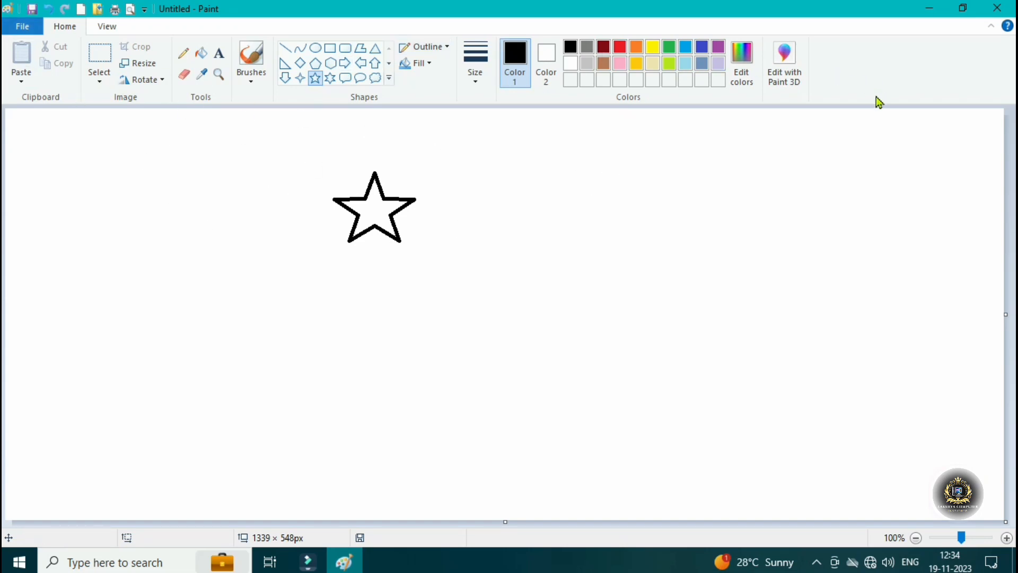
# Look through the file commands and the Quick Access Toolbar customization options without choosing any.
pyautogui.click(604, 359)
pyautogui.click(65, 28)
pyautogui.click(22, 27)
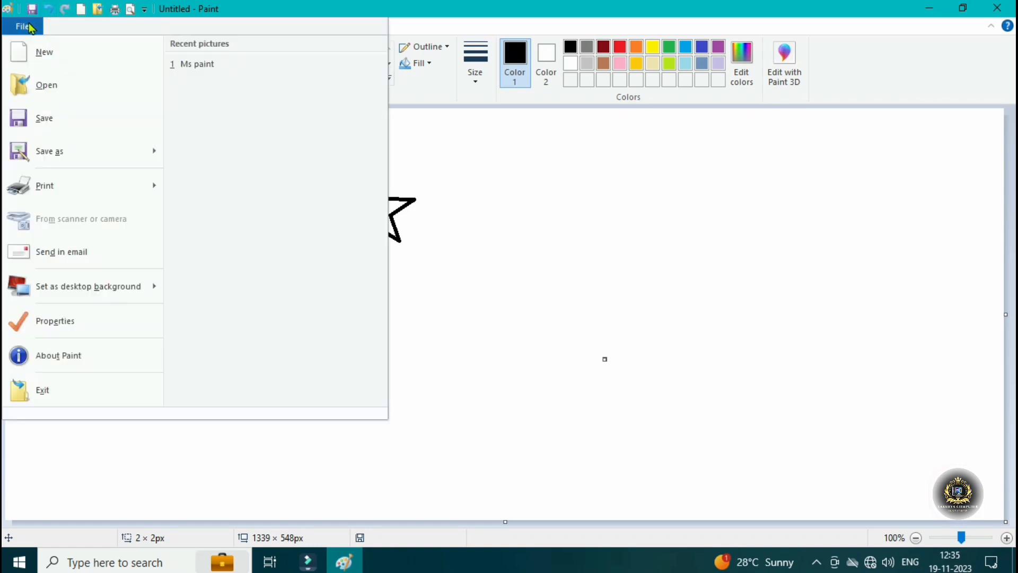
pyautogui.click(560, 212)
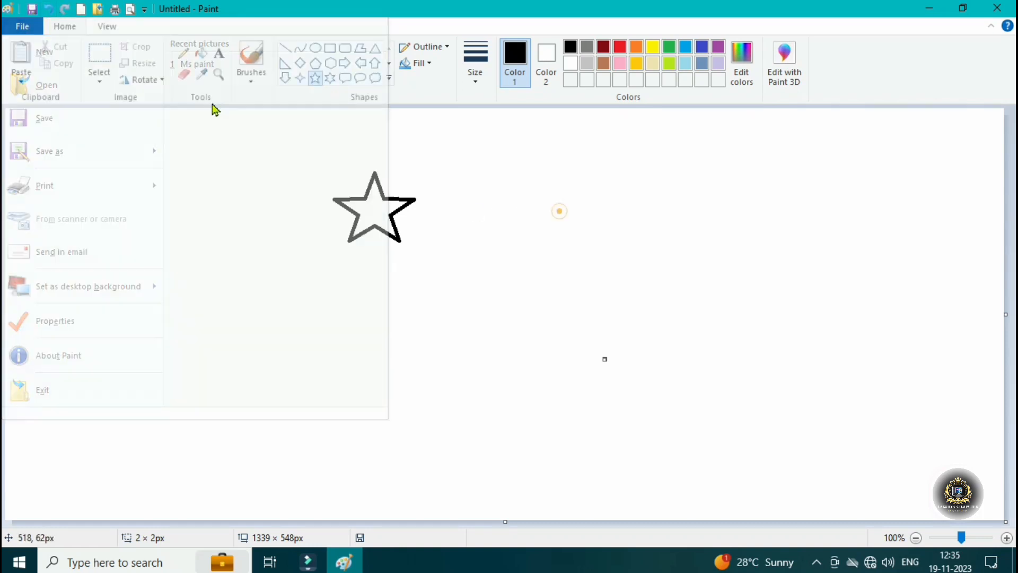
pyautogui.click(144, 10)
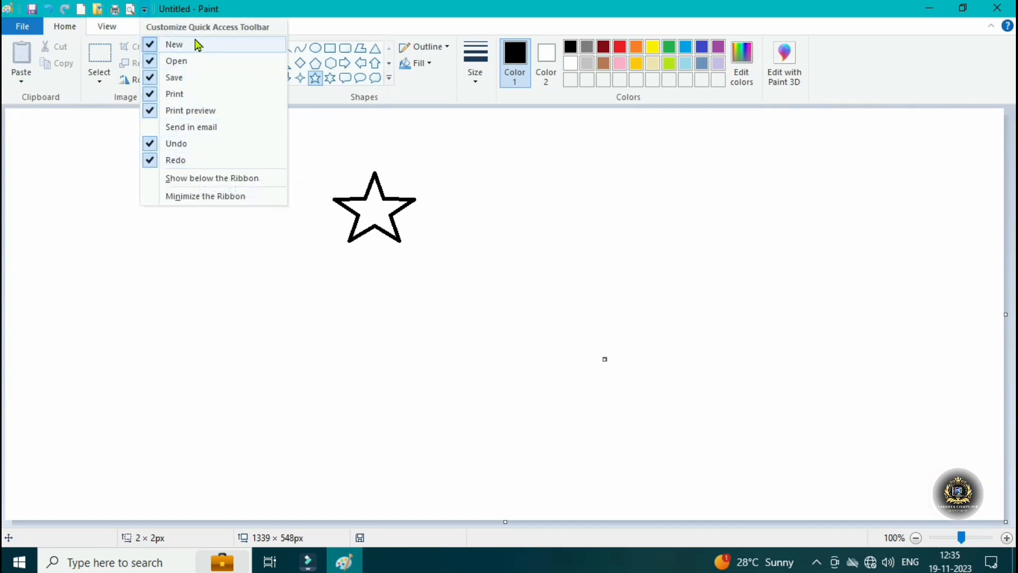
pyautogui.click(514, 182)
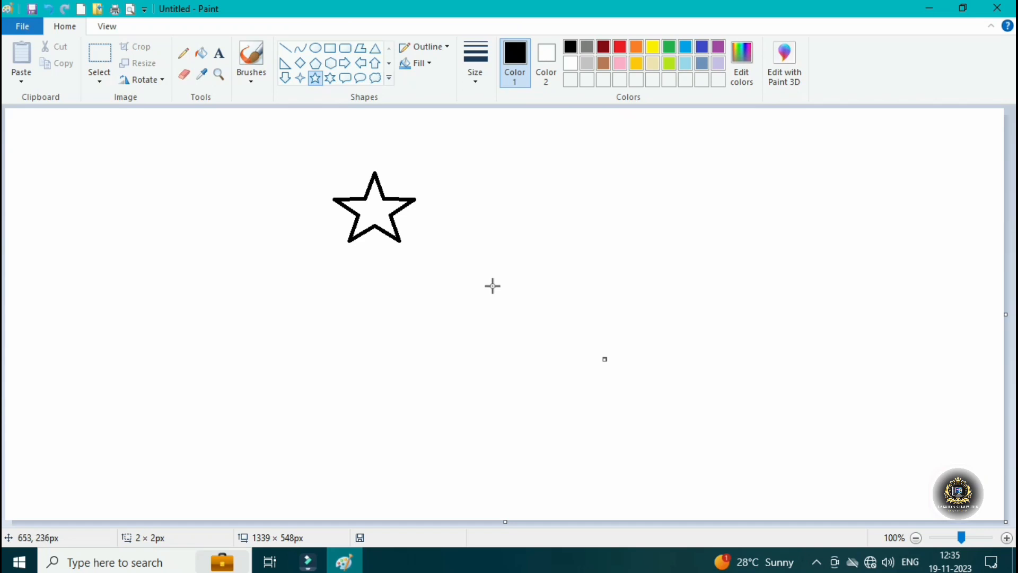
pyautogui.click(535, 218)
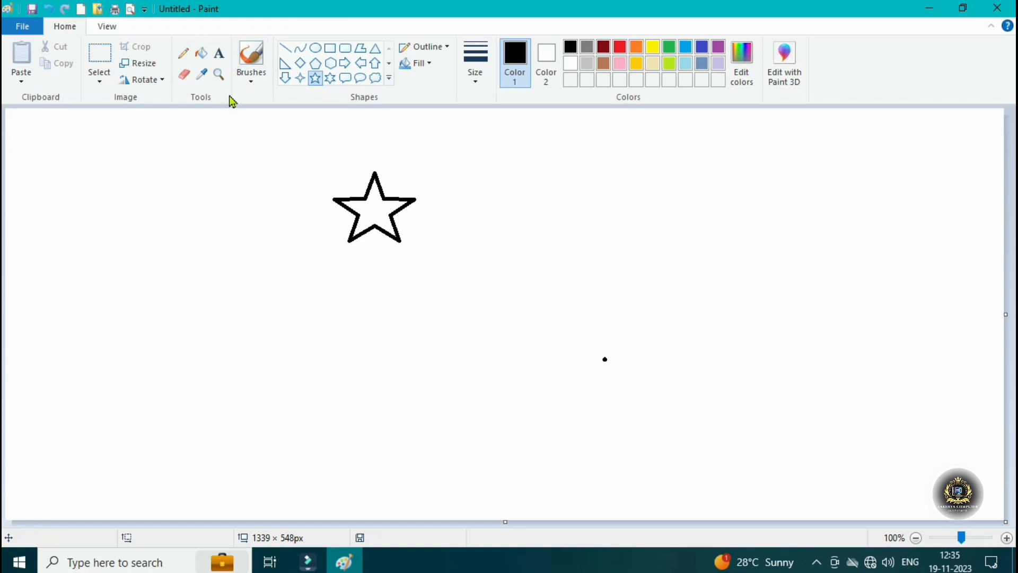
# With the Pencil, draw a wavy horizontal line to the right of the star and three roughly vertical lines to its left.
pyautogui.click(184, 53)
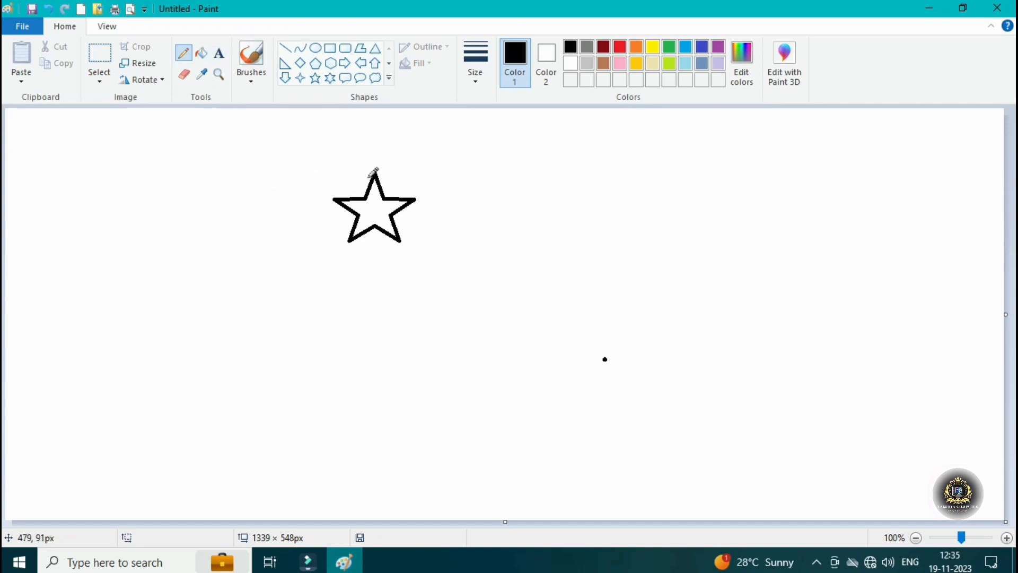
pyautogui.moveTo(478, 273)
pyautogui.mouseDown()
pyautogui.moveTo(486, 241)
pyautogui.moveTo(524, 259)
pyautogui.moveTo(560, 236)
pyautogui.moveTo(673, 233)
pyautogui.moveTo(739, 248)
pyautogui.moveTo(851, 225)
pyautogui.mouseUp()
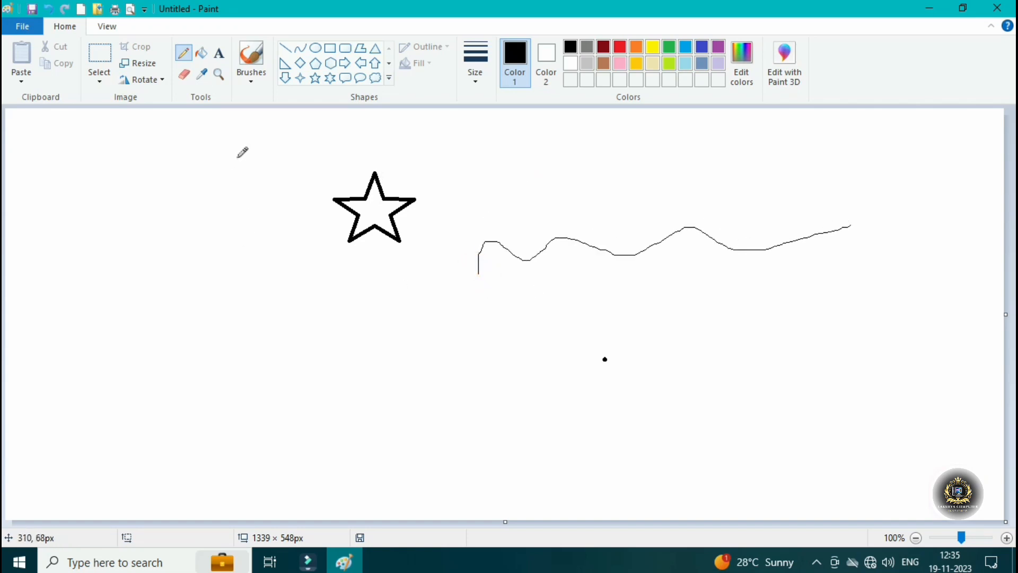
pyautogui.moveTo(237, 154)
pyautogui.mouseDown()
pyautogui.moveTo(255, 218)
pyautogui.moveTo(262, 340)
pyautogui.mouseUp()
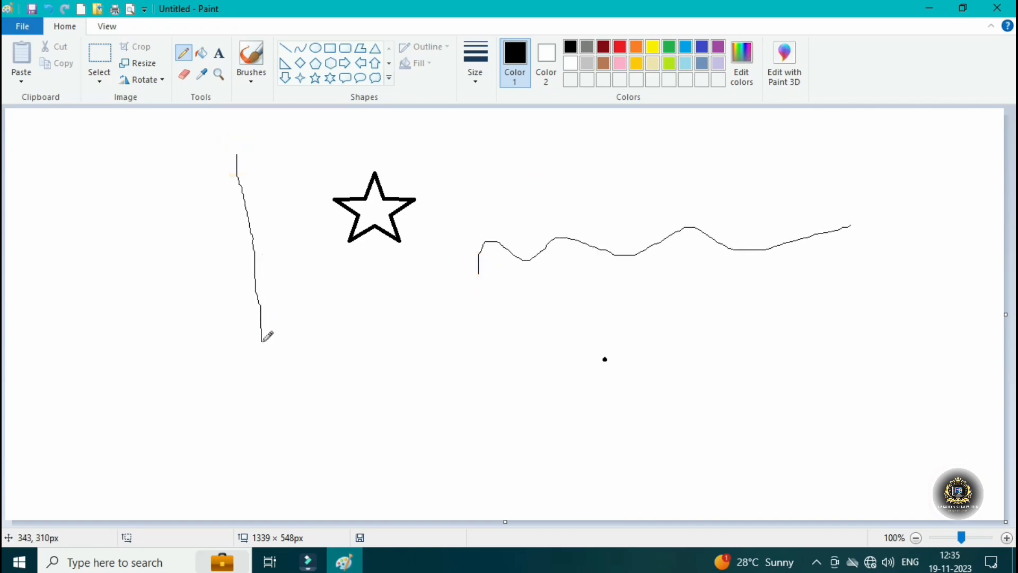
pyautogui.moveTo(284, 159); pyautogui.dragTo(302, 372)
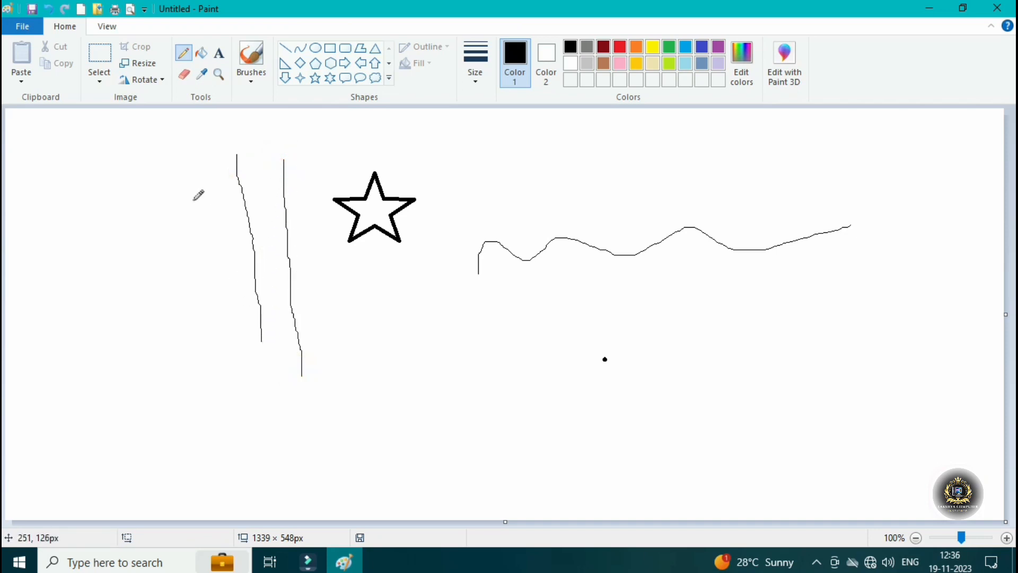
pyautogui.click(193, 148)
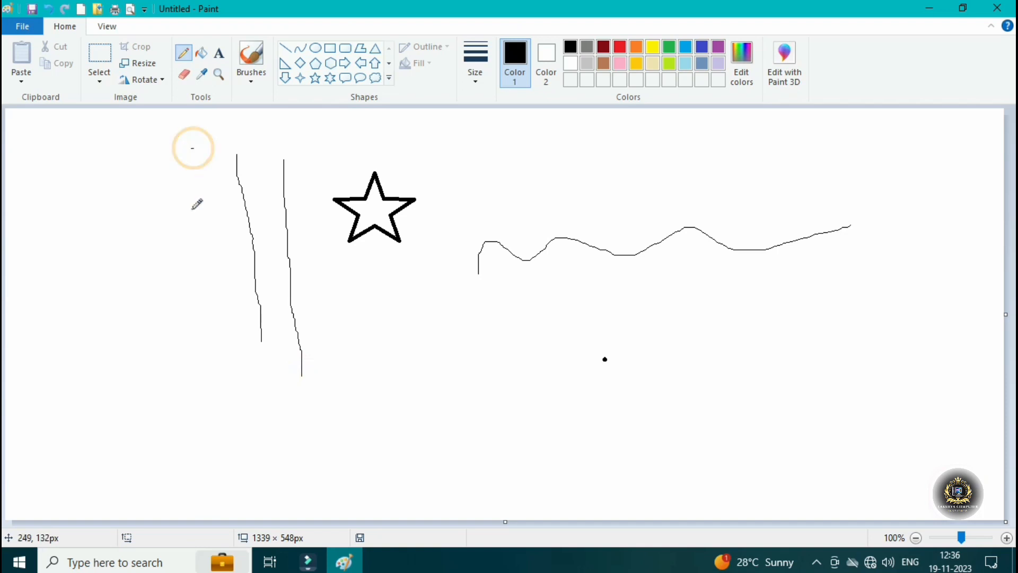
pyautogui.moveTo(182, 159); pyautogui.dragTo(182, 469)
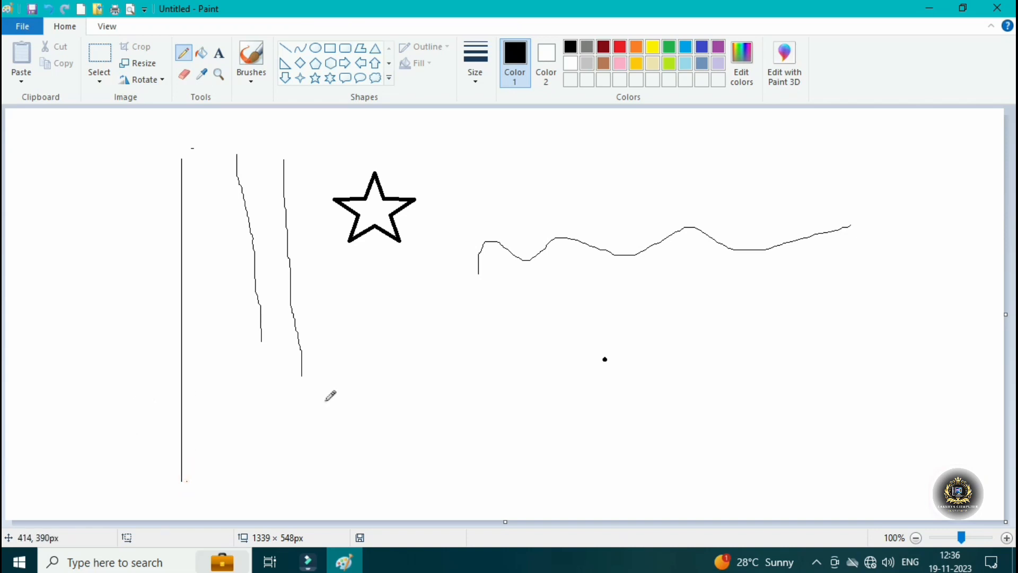
# With the Pencil, draw a long straight horizontal line below the star and four thin curved lines across the area to its right.
pyautogui.click(111, 364)
pyautogui.moveTo(154, 360)
pyautogui.mouseDown()
pyautogui.moveTo(435, 378)
pyautogui.moveTo(825, 382)
pyautogui.mouseUp()
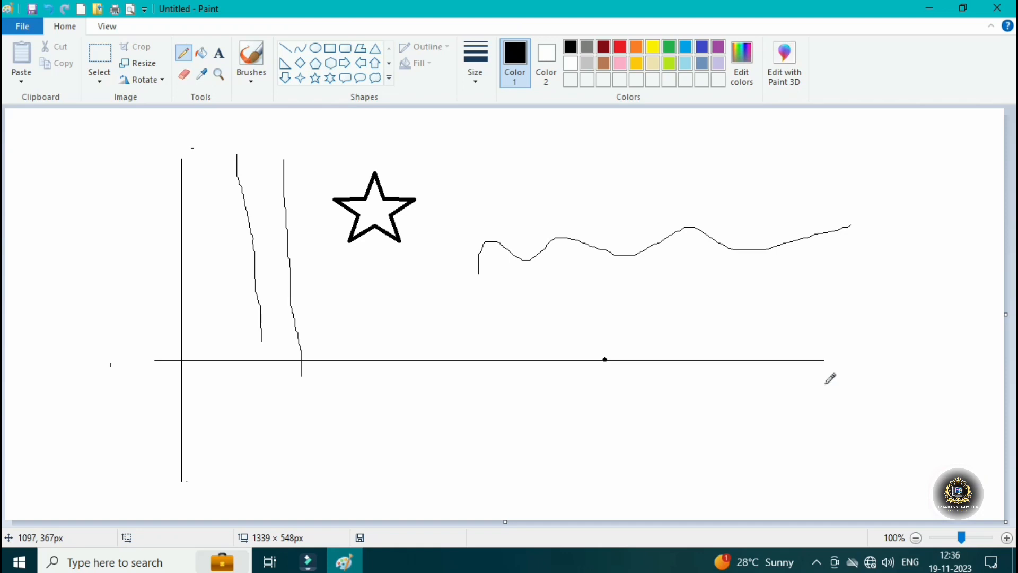
pyautogui.moveTo(292, 309)
pyautogui.mouseDown()
pyautogui.moveTo(347, 320)
pyautogui.moveTo(466, 320)
pyautogui.moveTo(646, 298)
pyautogui.moveTo(840, 305)
pyautogui.mouseUp()
pyautogui.moveTo(457, 228)
pyautogui.mouseDown()
pyautogui.moveTo(478, 177)
pyautogui.moveTo(659, 253)
pyautogui.moveTo(780, 213)
pyautogui.moveTo(869, 263)
pyautogui.moveTo(927, 269)
pyautogui.moveTo(935, 290)
pyautogui.mouseUp()
pyautogui.moveTo(429, 292)
pyautogui.mouseDown()
pyautogui.moveTo(529, 318)
pyautogui.moveTo(873, 327)
pyautogui.mouseUp()
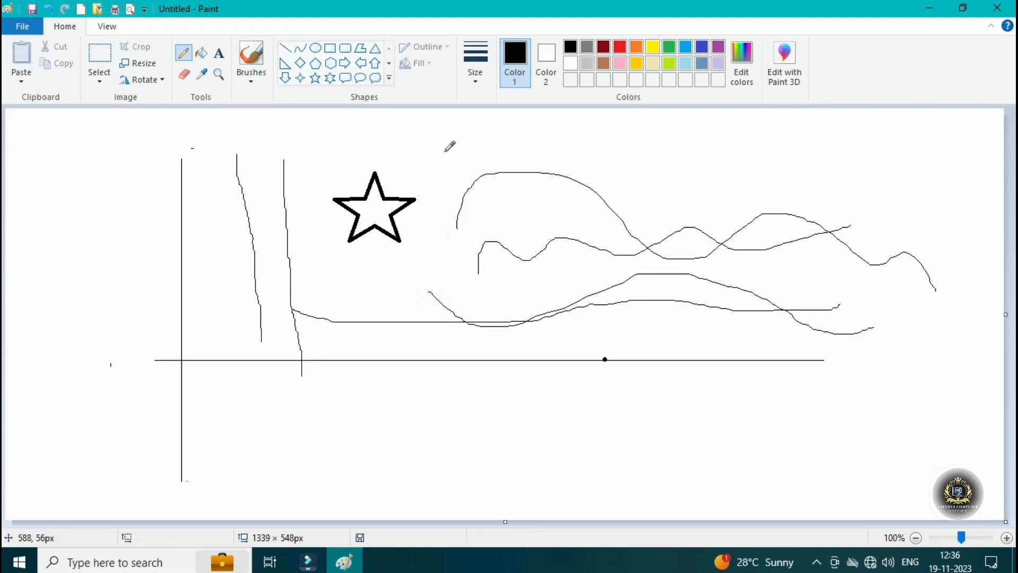
pyautogui.moveTo(439, 170)
pyautogui.mouseDown()
pyautogui.moveTo(516, 153)
pyautogui.moveTo(653, 187)
pyautogui.moveTo(737, 165)
pyautogui.moveTo(836, 166)
pyautogui.moveTo(886, 183)
pyautogui.mouseUp()
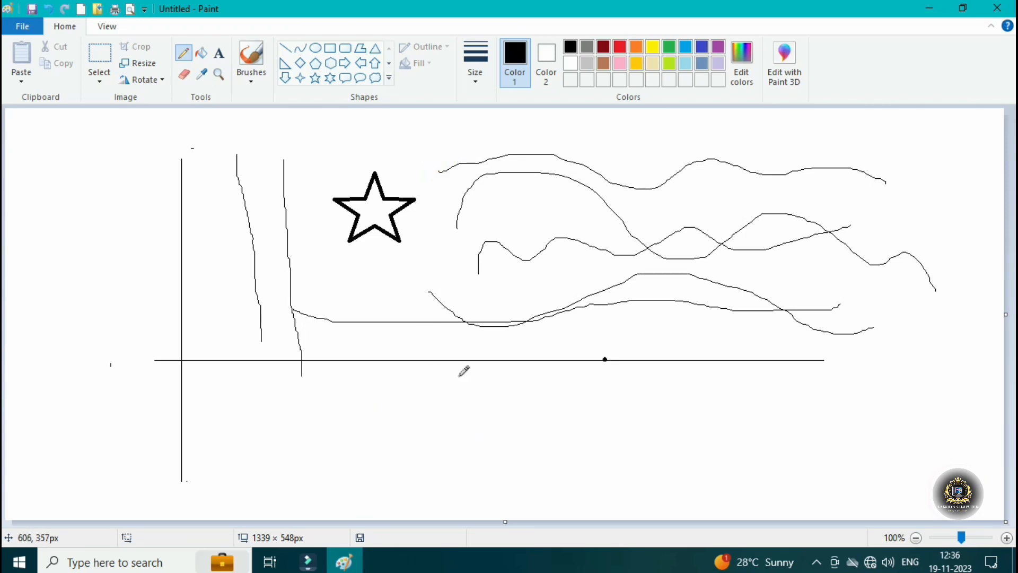
# Set the Pencil to the thickest preset size and draw five wavy lines of varying thickness below the star, further adjusting the width between strokes.
pyautogui.click(477, 80)
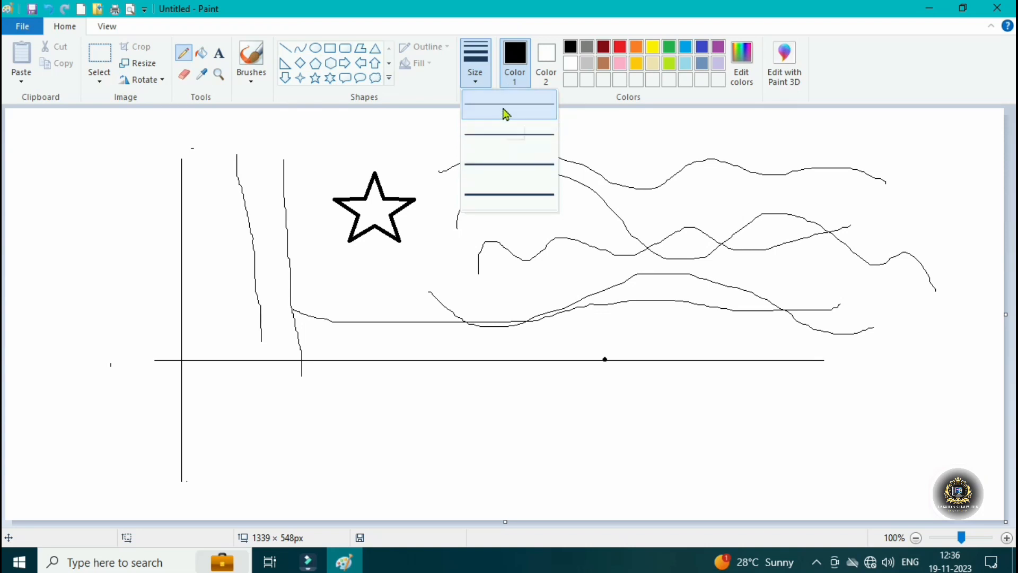
pyautogui.click(515, 202)
pyautogui.moveTo(260, 401)
pyautogui.mouseDown()
pyautogui.moveTo(306, 408)
pyautogui.moveTo(577, 386)
pyautogui.moveTo(690, 419)
pyautogui.moveTo(859, 410)
pyautogui.mouseUp()
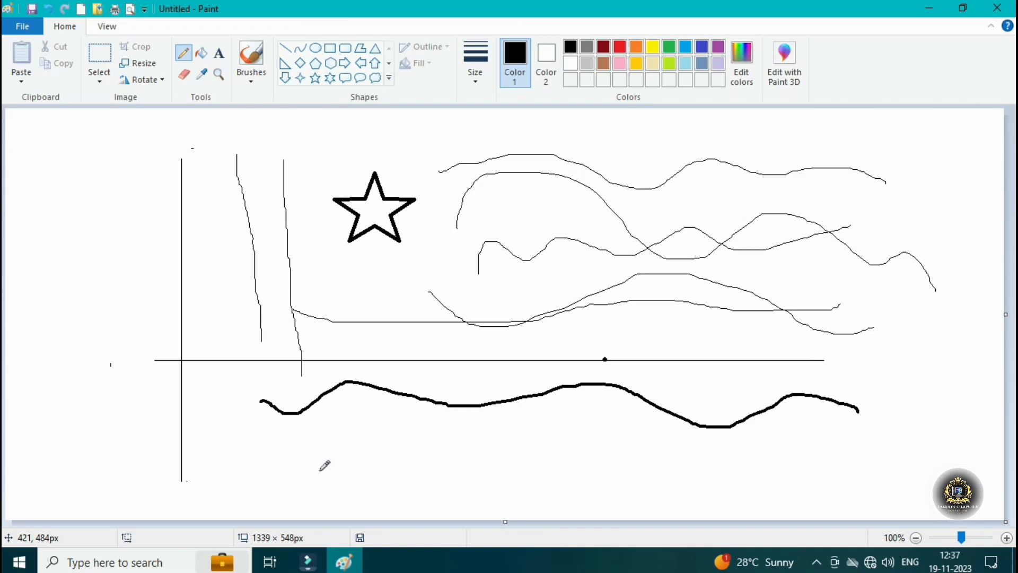
pyautogui.moveTo(262, 440)
pyautogui.mouseDown()
pyautogui.moveTo(306, 455)
pyautogui.moveTo(564, 447)
pyautogui.moveTo(635, 460)
pyautogui.moveTo(773, 452)
pyautogui.moveTo(816, 460)
pyautogui.mouseUp()
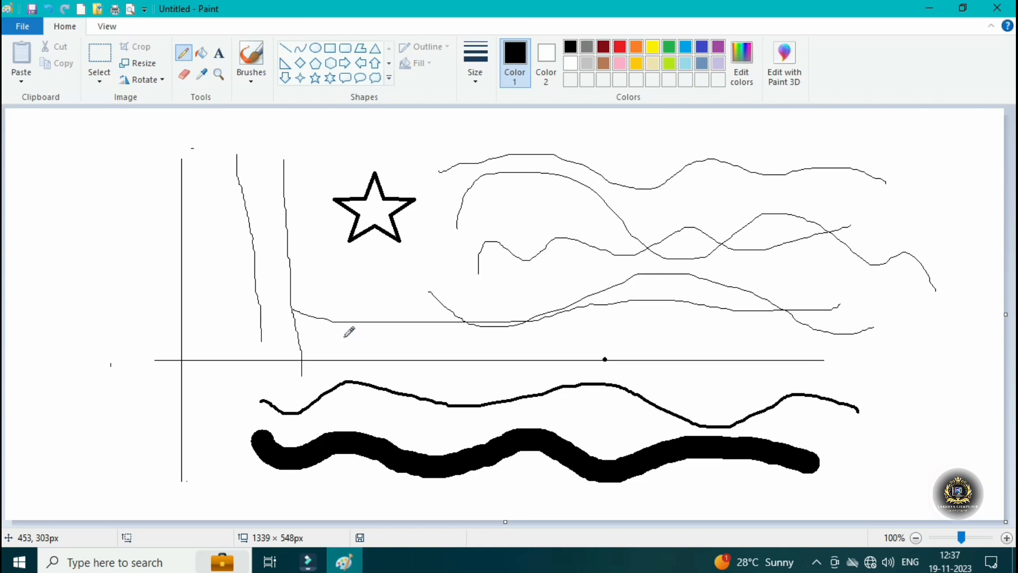
pyautogui.moveTo(275, 361)
pyautogui.mouseDown()
pyautogui.moveTo(341, 361)
pyautogui.moveTo(445, 336)
pyautogui.moveTo(664, 342)
pyautogui.mouseUp()
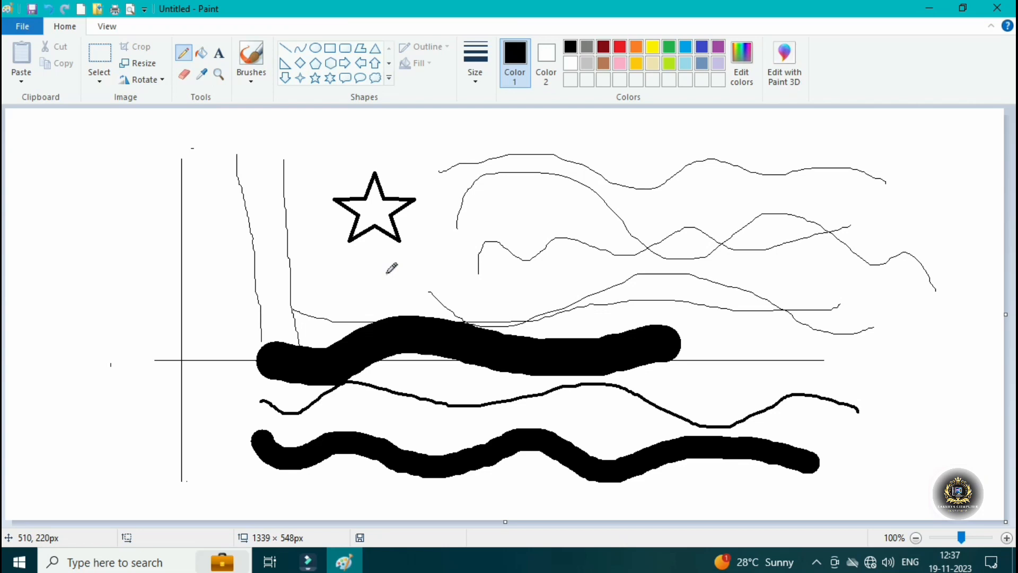
pyautogui.moveTo(301, 275)
pyautogui.mouseDown()
pyautogui.moveTo(481, 256)
pyautogui.moveTo(658, 271)
pyautogui.mouseUp()
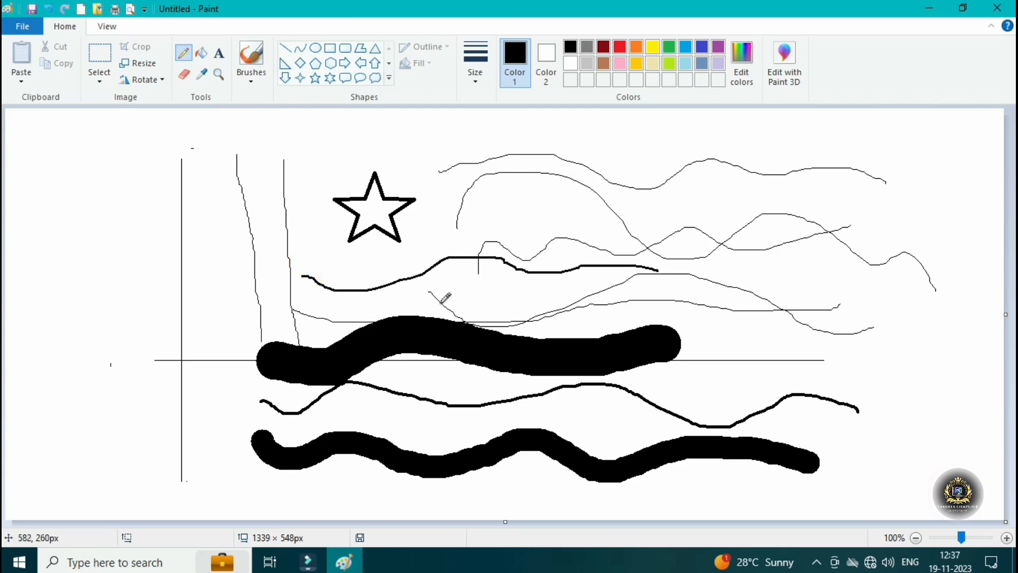
pyautogui.moveTo(418, 290)
pyautogui.mouseDown()
pyautogui.moveTo(547, 303)
pyautogui.moveTo(632, 287)
pyautogui.mouseUp()
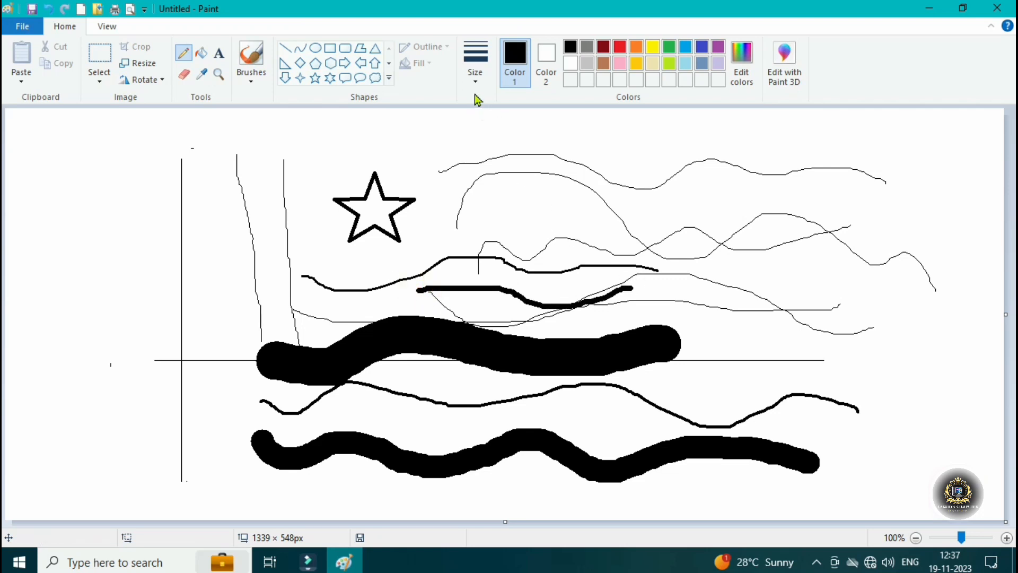
# Set the Pencil to the thinnest line size and draw a wavy line running from above the star toward the right.
pyautogui.click(478, 76)
pyautogui.click(478, 111)
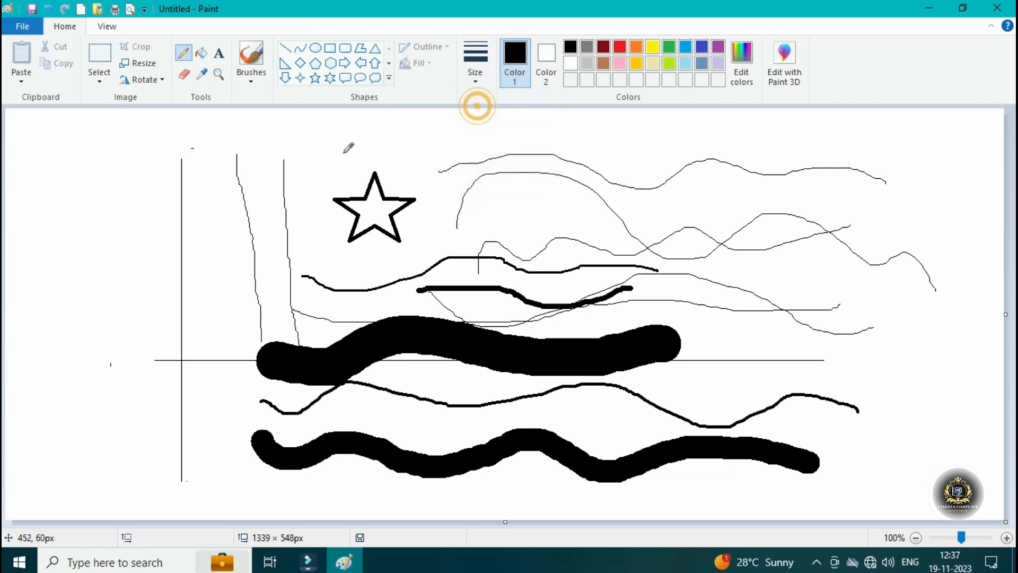
pyautogui.moveTo(341, 152)
pyautogui.mouseDown()
pyautogui.moveTo(377, 161)
pyautogui.moveTo(500, 129)
pyautogui.moveTo(736, 128)
pyautogui.mouseUp()
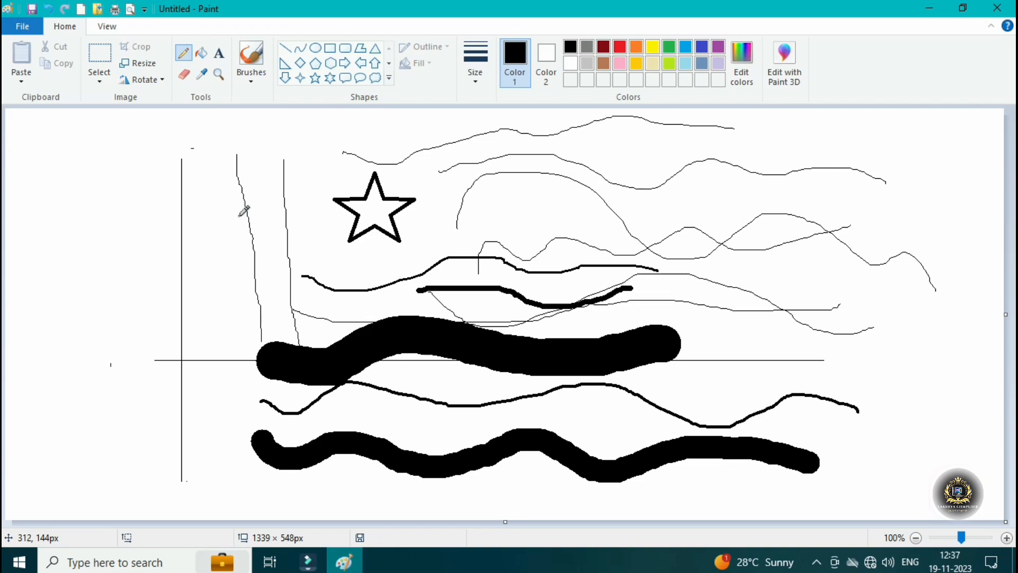
# Try to delete the whole drawing by selecting everything on the canvas.
pyautogui.hotkey('ctrl', 'a')
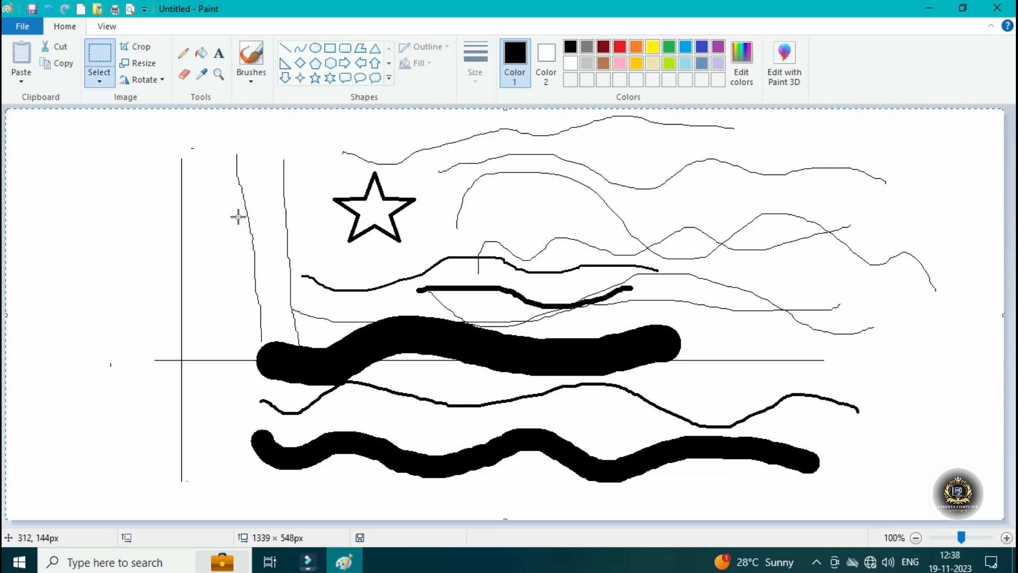
pyautogui.press('Delete')
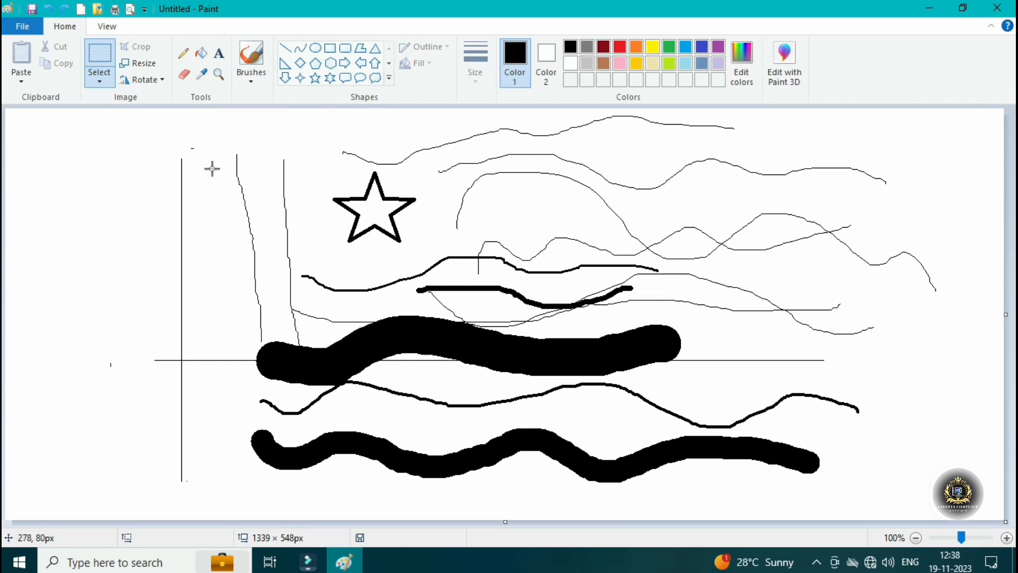
# With an enlarged Eraser, erase the star, the vertical lines and most of the curved lines in the upper part of the canvas.
pyautogui.click(185, 76)
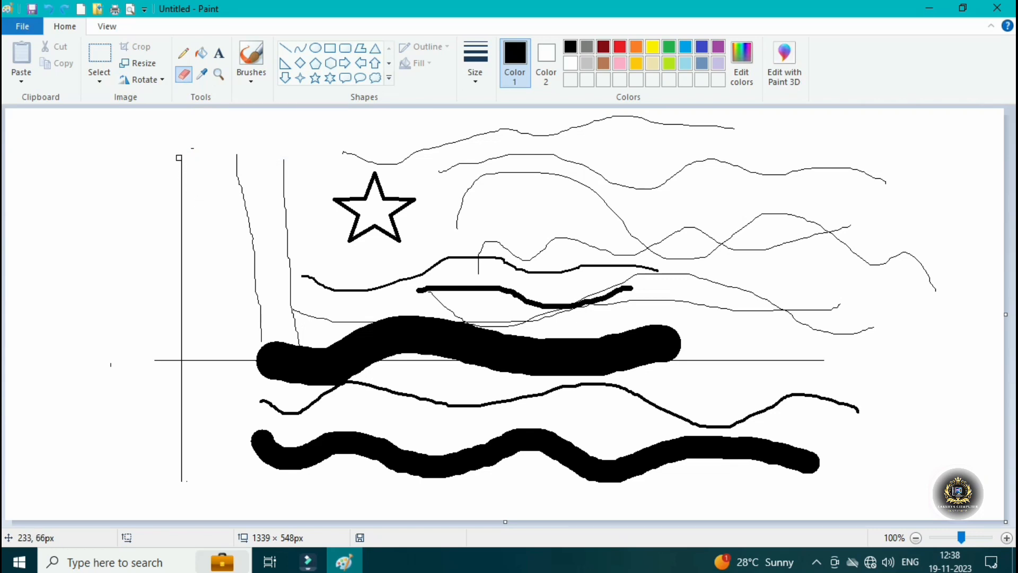
pyautogui.moveTo(181, 185); pyautogui.dragTo(181, 172)
pyautogui.hotkey('ctrl', '+')
pyautogui.hotkey('ctrl', '+')
pyautogui.hotkey('ctrl', '+')
pyautogui.hotkey('ctrl', '+')
pyautogui.hotkey('ctrl', '+')
pyautogui.hotkey('ctrl', '+')
pyautogui.hotkey('ctrl', '+')
pyautogui.hotkey('ctrl', '+')
pyautogui.moveTo(180, 171)
pyautogui.mouseDown()
pyautogui.moveTo(170, 387)
pyautogui.moveTo(179, 373)
pyautogui.moveTo(518, 341)
pyautogui.moveTo(539, 311)
pyautogui.moveTo(443, 306)
pyautogui.mouseUp()
pyautogui.moveTo(689, 249)
pyautogui.mouseDown()
pyautogui.moveTo(484, 306)
pyautogui.moveTo(509, 286)
pyautogui.moveTo(422, 270)
pyautogui.moveTo(461, 144)
pyautogui.mouseUp()
pyautogui.moveTo(700, 65)
pyautogui.mouseDown()
pyautogui.moveTo(446, 178)
pyautogui.moveTo(478, 108)
pyautogui.moveTo(588, 152)
pyautogui.moveTo(522, 189)
pyautogui.mouseUp()
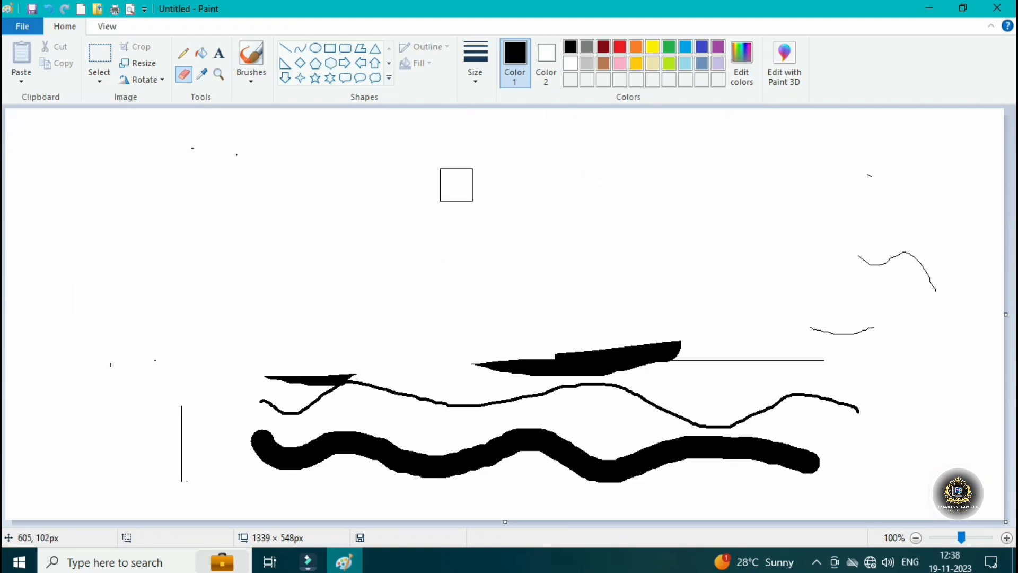
# Erase the remaining thick and thin strokes across the canvas, keeping the two tiny marks near its upper-left corner.
pyautogui.moveTo(909, 250); pyautogui.dragTo(911, 284)
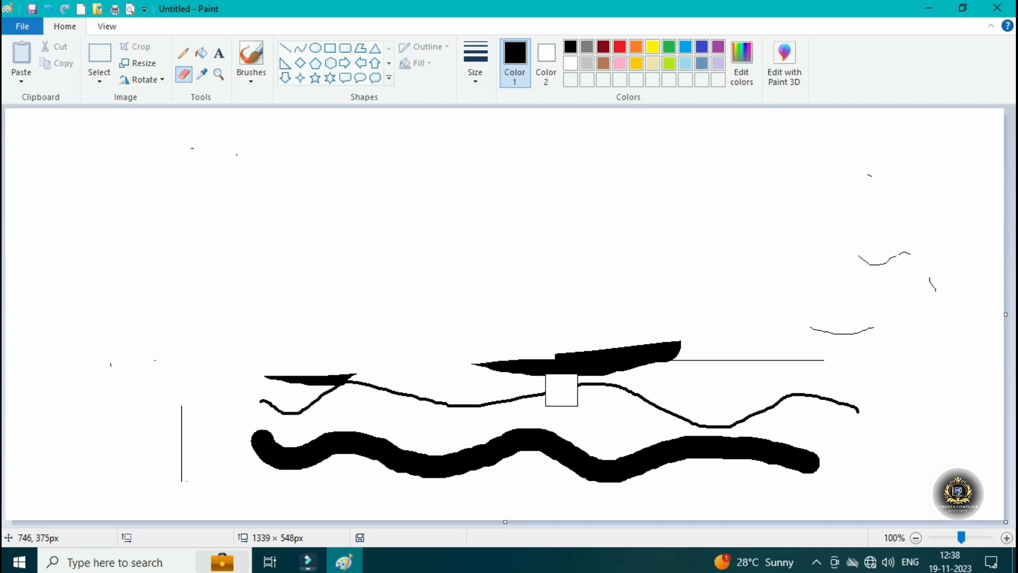
pyautogui.moveTo(550, 359)
pyautogui.mouseDown()
pyautogui.moveTo(777, 349)
pyautogui.moveTo(566, 341)
pyautogui.moveTo(661, 475)
pyautogui.moveTo(706, 417)
pyautogui.moveTo(681, 302)
pyautogui.moveTo(663, 364)
pyautogui.moveTo(936, 307)
pyautogui.moveTo(850, 516)
pyautogui.moveTo(893, 218)
pyautogui.moveTo(777, 265)
pyautogui.moveTo(589, 472)
pyautogui.moveTo(725, 309)
pyautogui.moveTo(625, 375)
pyautogui.moveTo(444, 456)
pyautogui.moveTo(375, 448)
pyautogui.moveTo(618, 431)
pyautogui.moveTo(288, 425)
pyautogui.moveTo(181, 380)
pyautogui.moveTo(175, 475)
pyautogui.moveTo(314, 354)
pyautogui.moveTo(118, 150)
pyautogui.moveTo(997, 126)
pyautogui.mouseUp()
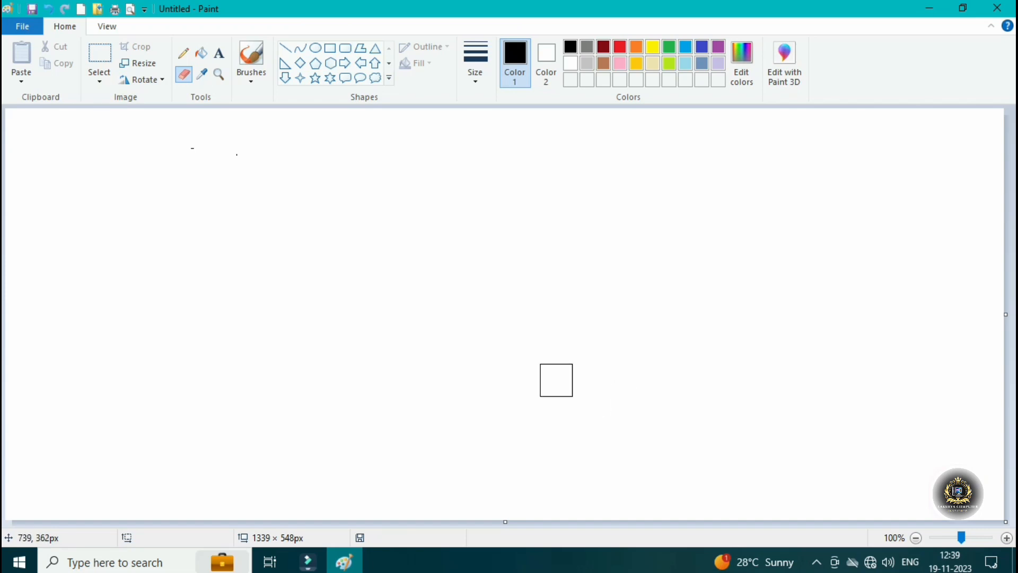
pyautogui.moveTo(213, 175); pyautogui.dragTo(170, 150)
pyautogui.hotkey('ctrl', 'z')
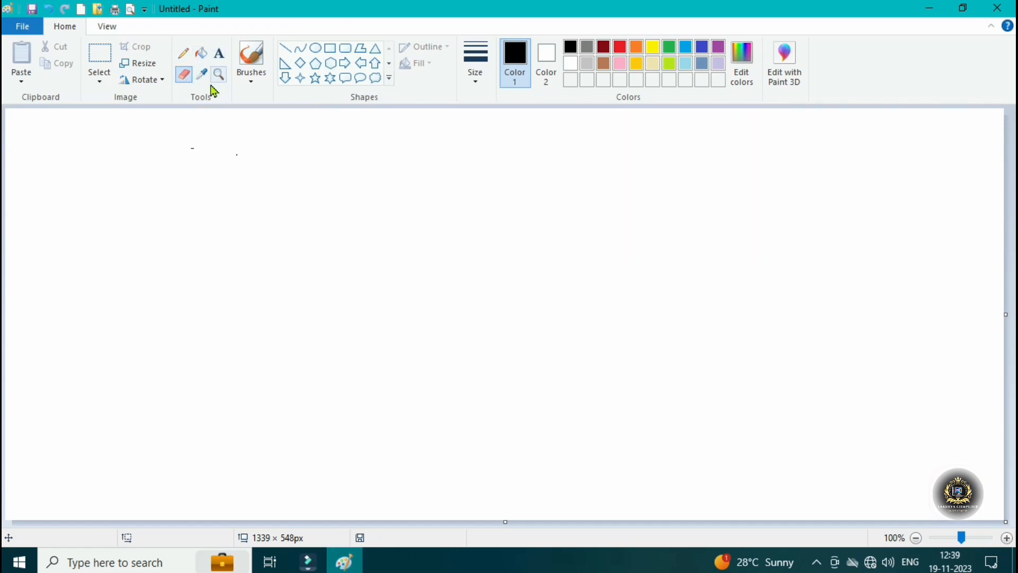
# With the Pencil, draw two short wavy lines one below the other in the upper-left area of the canvas.
pyautogui.click(184, 53)
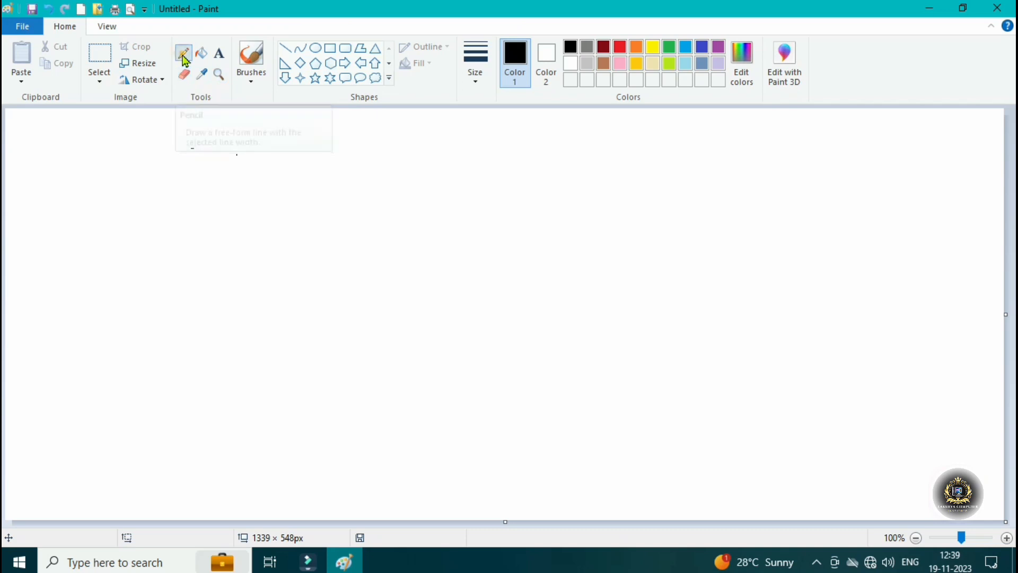
pyautogui.moveTo(211, 200)
pyautogui.mouseDown()
pyautogui.moveTo(297, 211)
pyautogui.moveTo(398, 202)
pyautogui.mouseUp()
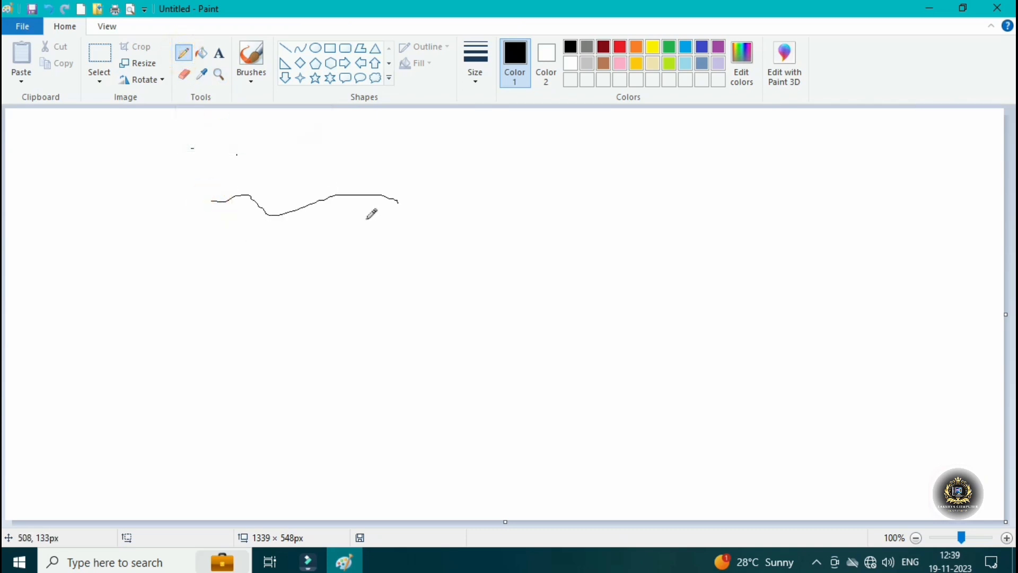
pyautogui.moveTo(227, 243)
pyautogui.mouseDown()
pyautogui.moveTo(322, 228)
pyautogui.moveTo(387, 253)
pyautogui.moveTo(452, 244)
pyautogui.mouseUp()
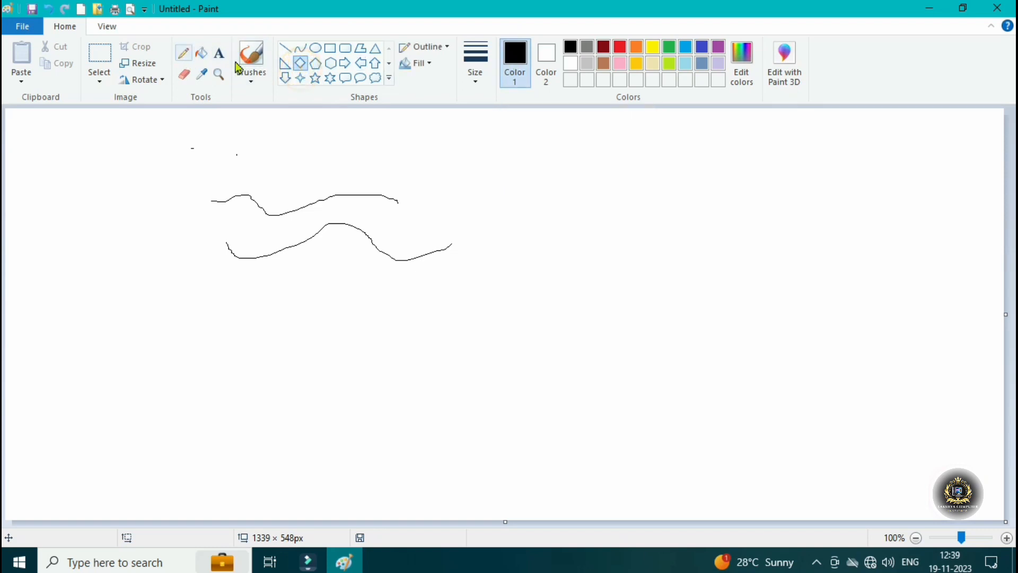
# Draw a diamond about 179 × 185 px right of the wavy lines and a third Pencil line below them.
pyautogui.click(300, 63)
pyautogui.moveTo(459, 185); pyautogui.dragTo(585, 317)
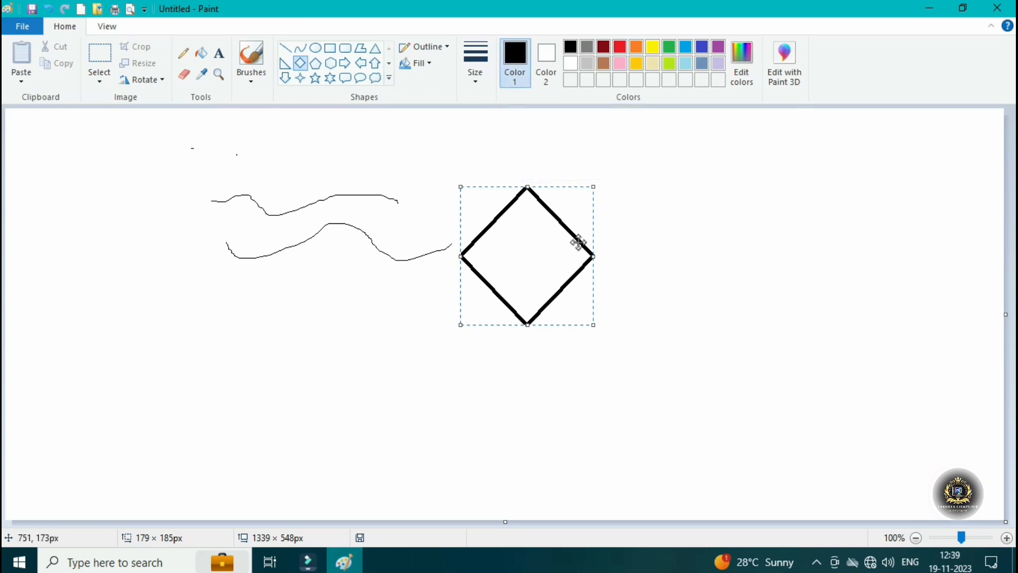
pyautogui.click(183, 53)
pyautogui.moveTo(194, 262)
pyautogui.mouseDown()
pyautogui.moveTo(284, 336)
pyautogui.moveTo(532, 366)
pyautogui.mouseUp()
# Draw a slanted straight line about 101 × 272 px right of the diamond and set Color 1 to white.
pyautogui.click(285, 48)
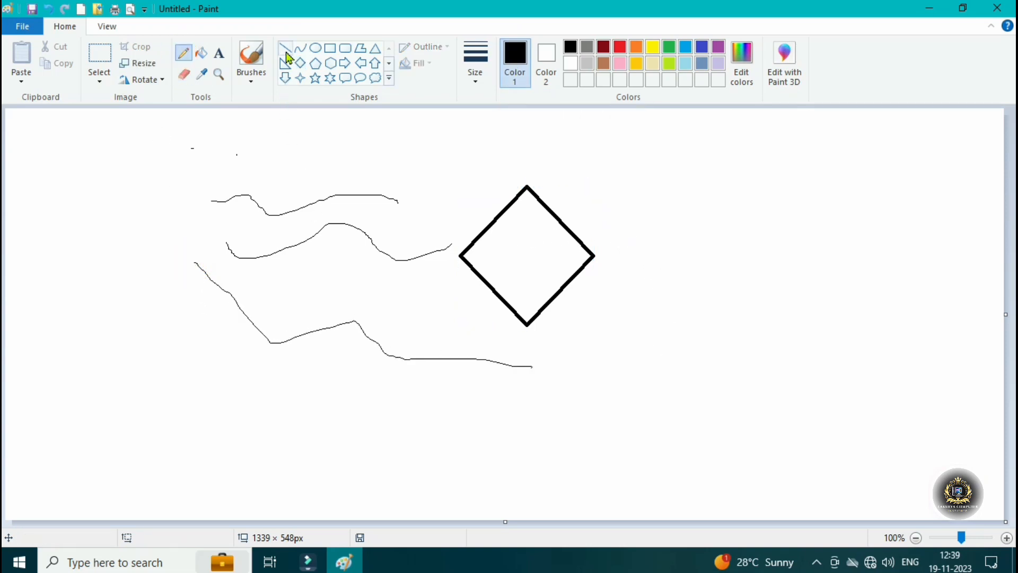
pyautogui.moveTo(628, 142); pyautogui.dragTo(636, 173)
pyautogui.moveTo(657, 233); pyautogui.dragTo(703, 345)
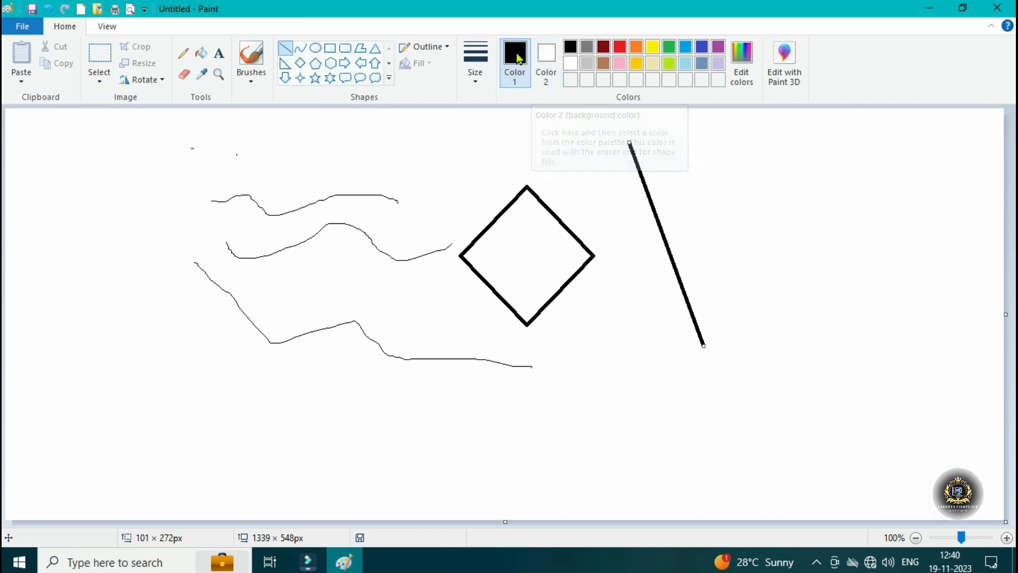
pyautogui.click(570, 63)
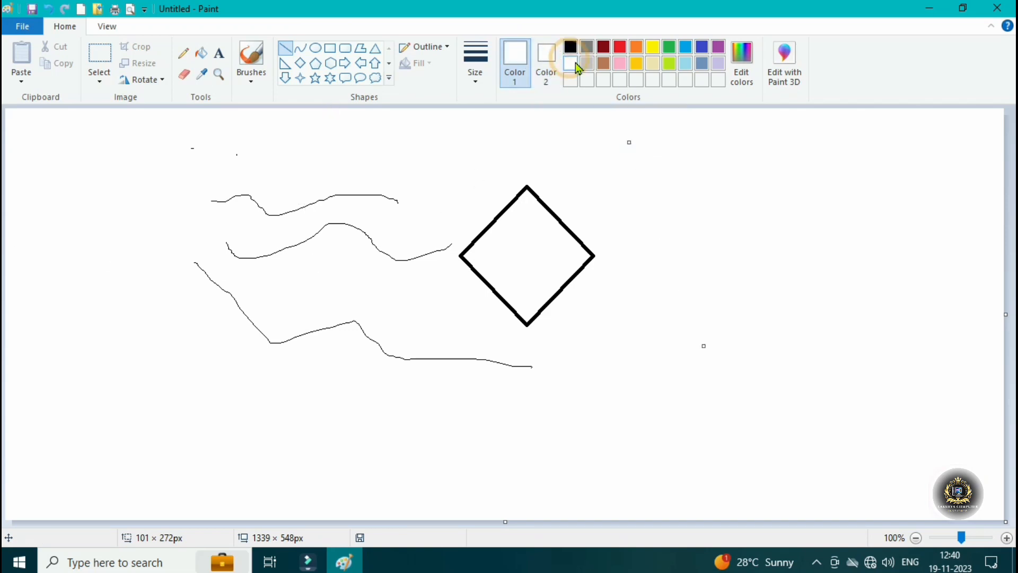
# Try the Pencil in white and draw a white hexagon about 286 × 290 px overlapping the diamond's right corner.
pyautogui.click(185, 65)
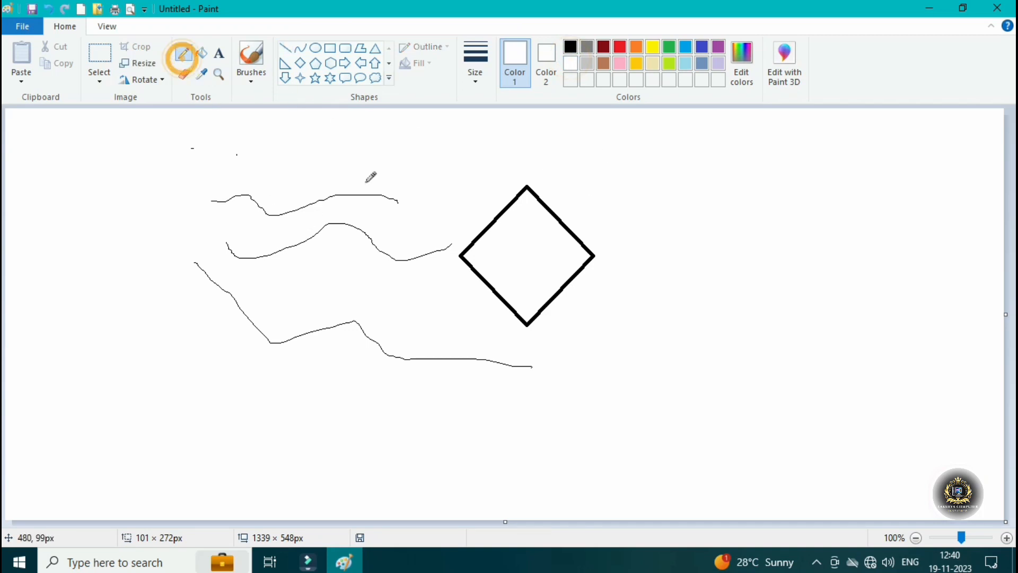
pyautogui.click(367, 181)
pyautogui.click(330, 64)
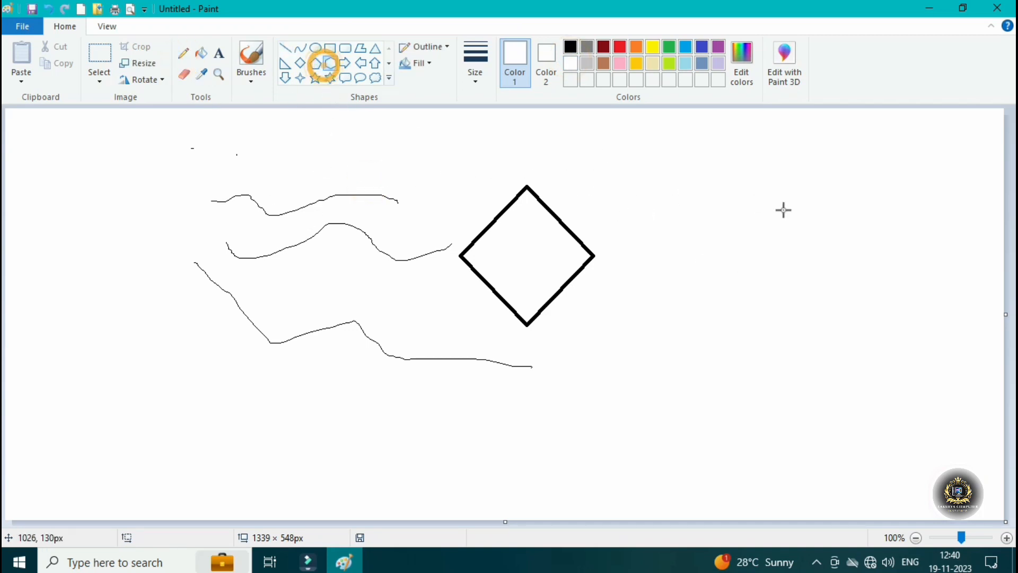
pyautogui.moveTo(788, 211); pyautogui.dragTo(570, 432)
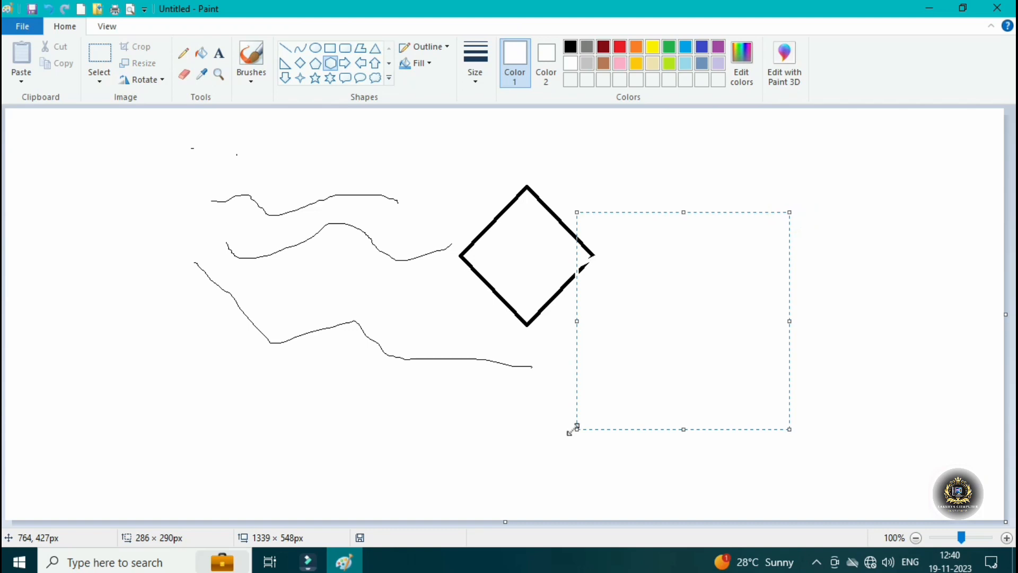
pyautogui.click(539, 424)
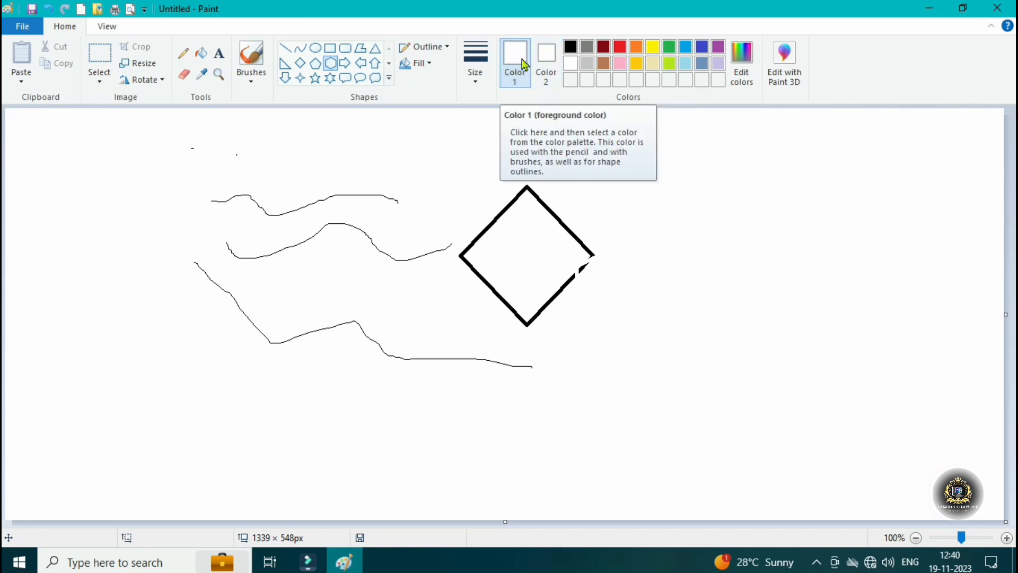
# Set Color 1 to black and Color 2 to yellow.
pyautogui.click(570, 48)
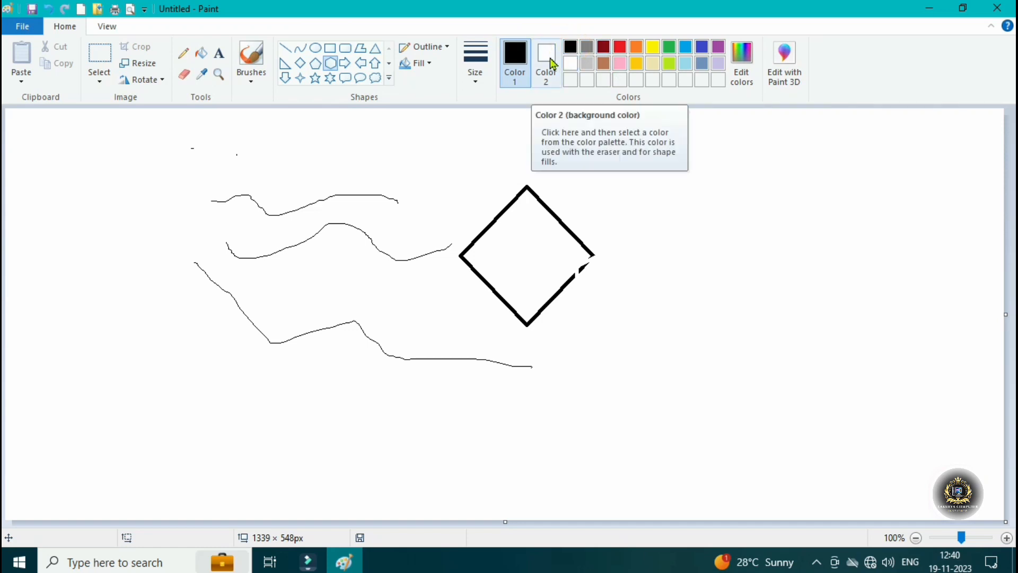
pyautogui.click(558, 58)
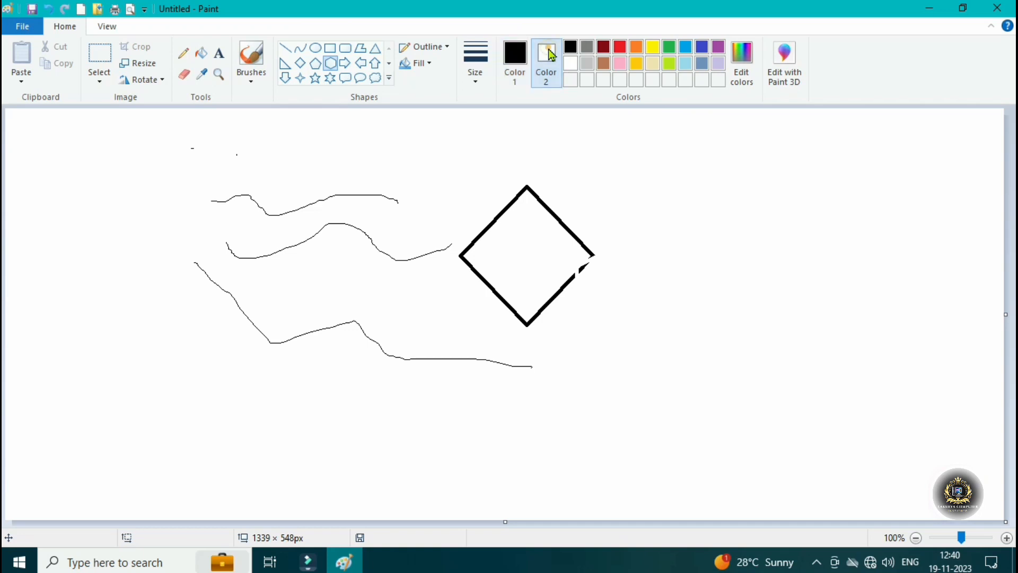
pyautogui.click(652, 48)
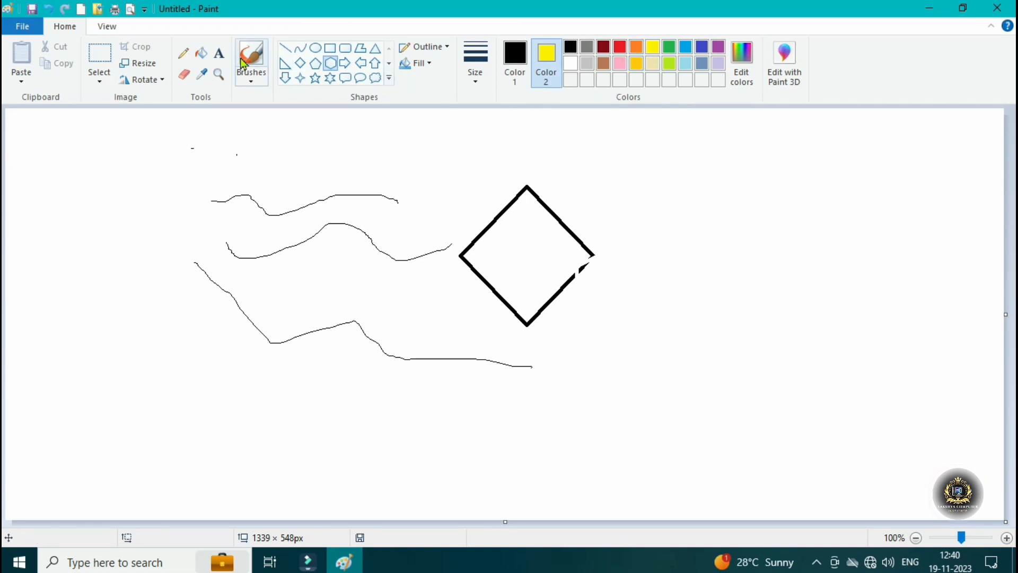
# Fill the canvas with yellow from Color 2, and alternate black and yellow fills inside the diamond, ending with black.
pyautogui.click(202, 56)
pyautogui.rightClick(569, 172)
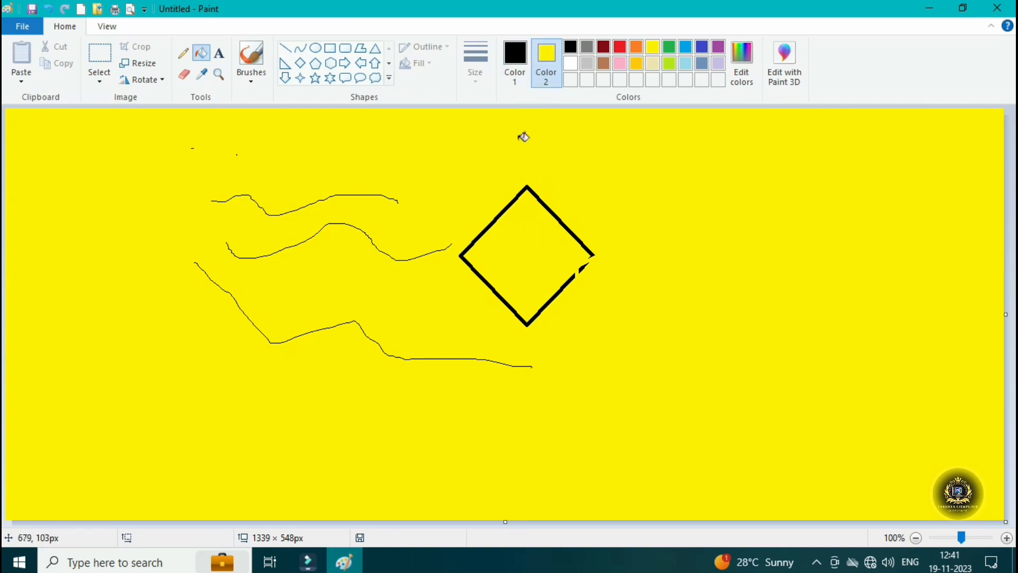
pyautogui.click(533, 230)
pyautogui.rightClick(530, 244)
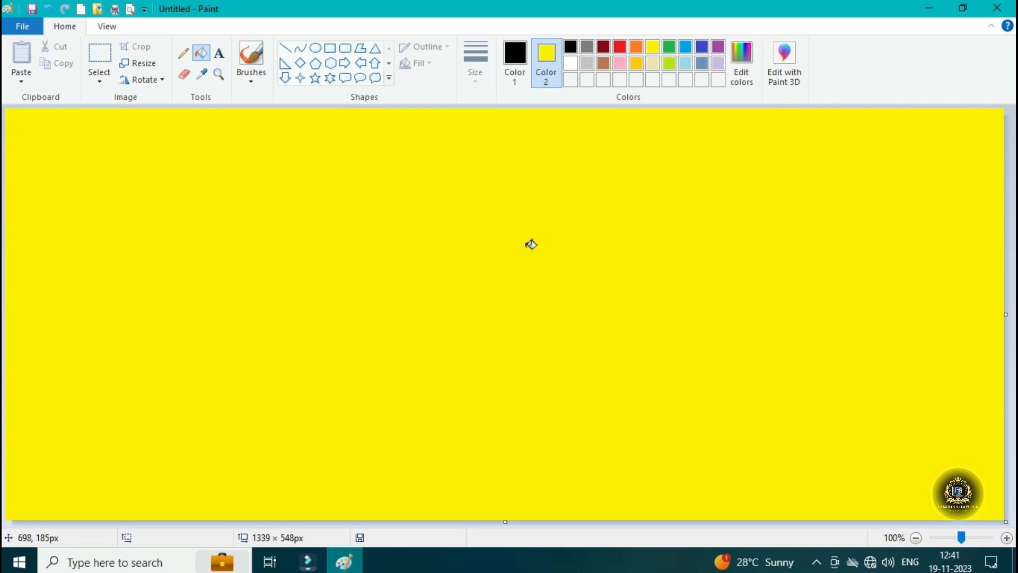
pyautogui.click(531, 245)
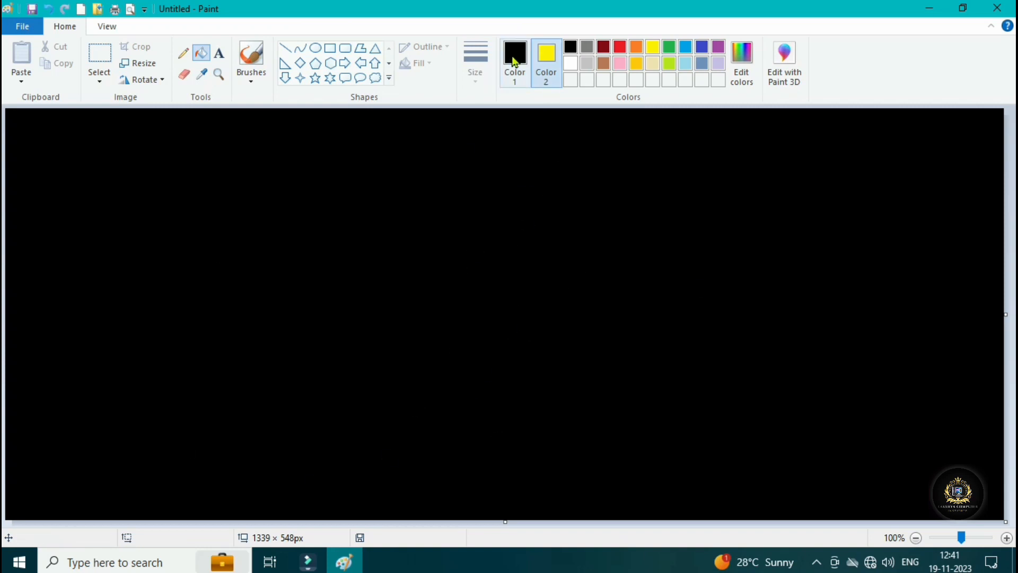
# Fill the canvas with yellow from Color 2, then set Color 2 to white and fill the canvas with it.
pyautogui.click(466, 180)
pyautogui.rightClick(544, 204)
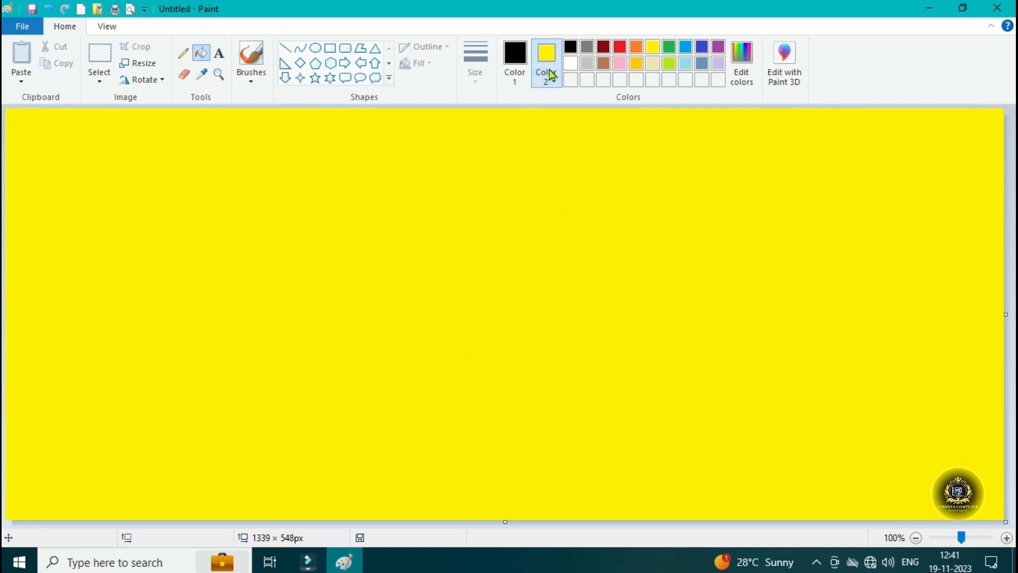
pyautogui.click(571, 64)
pyautogui.rightClick(525, 165)
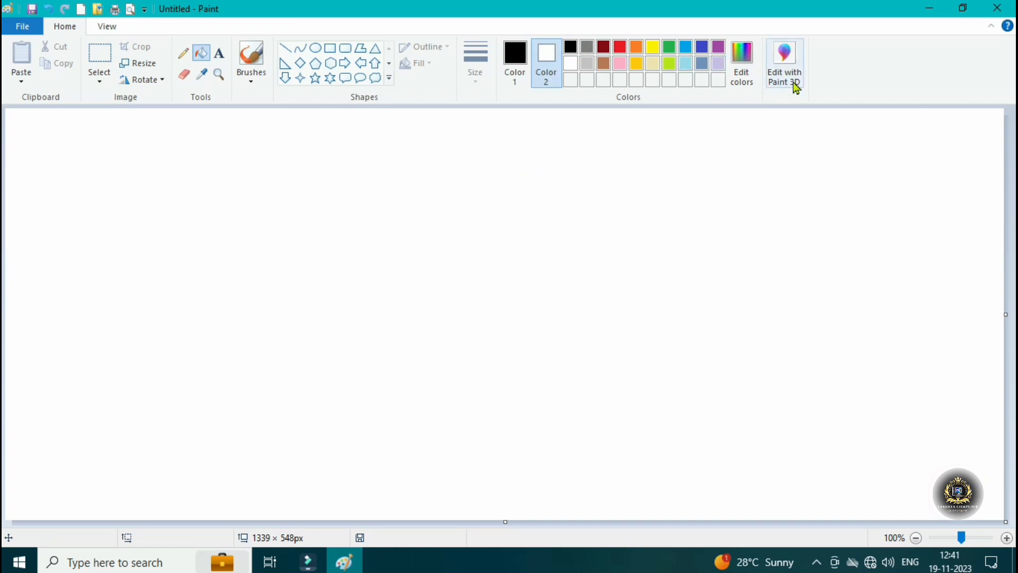
# Open the color editor and mix a green with hue 83, saturation 179 and luminosity 110.
pyautogui.click(748, 68)
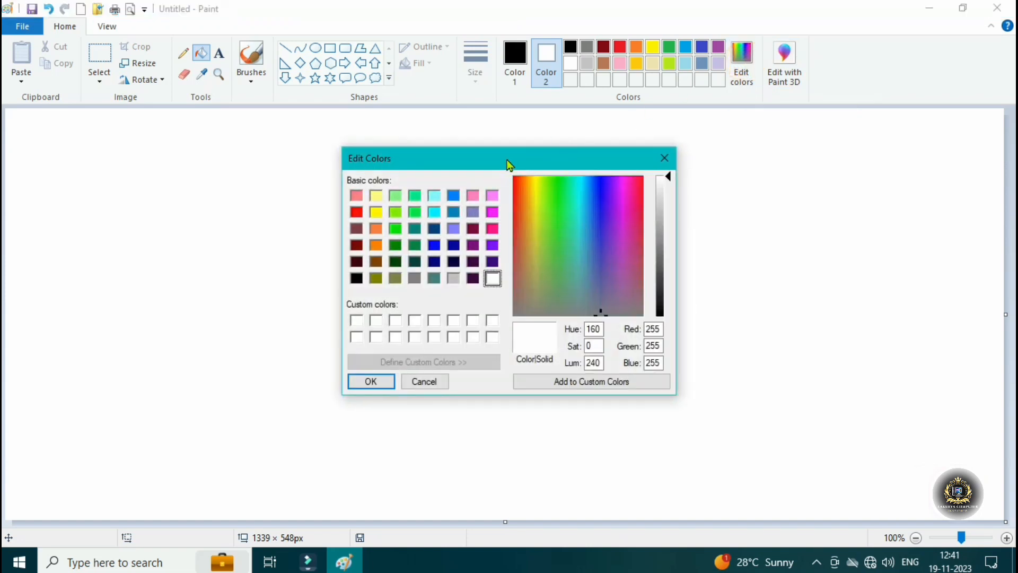
pyautogui.moveTo(507, 163); pyautogui.dragTo(572, 165)
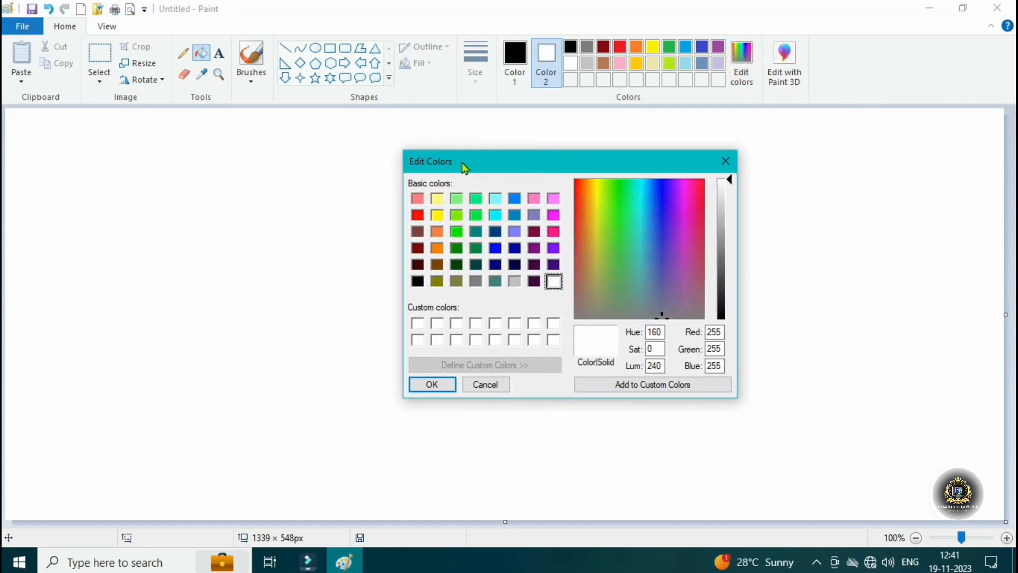
pyautogui.moveTo(462, 162); pyautogui.dragTo(488, 152)
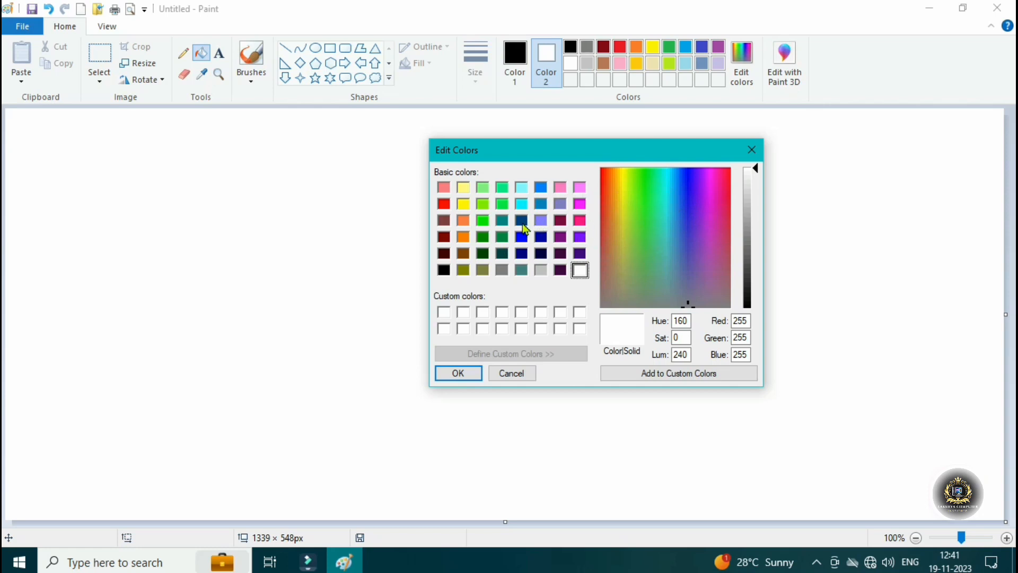
pyautogui.click(647, 206)
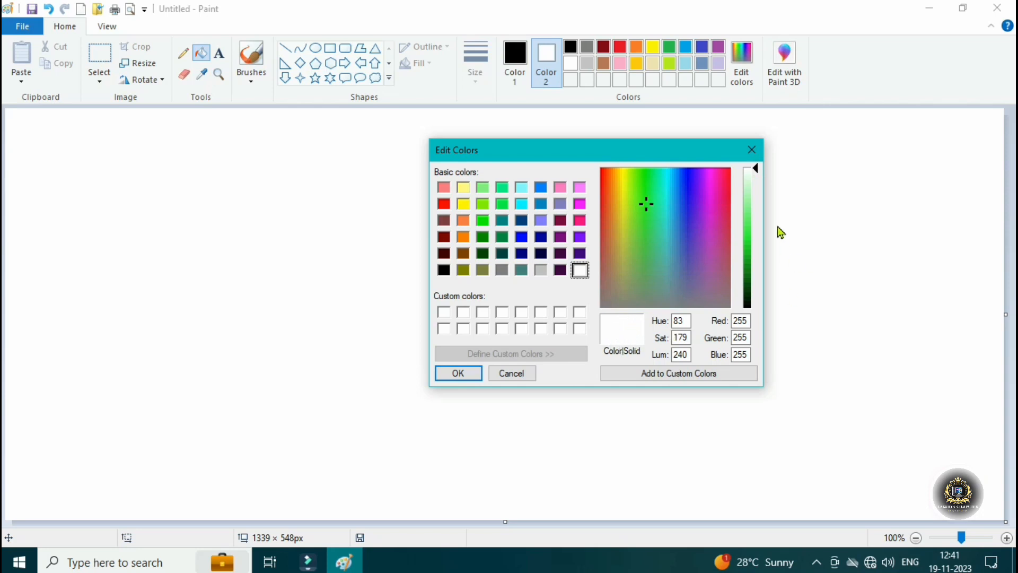
pyautogui.moveTo(757, 170); pyautogui.dragTo(757, 197)
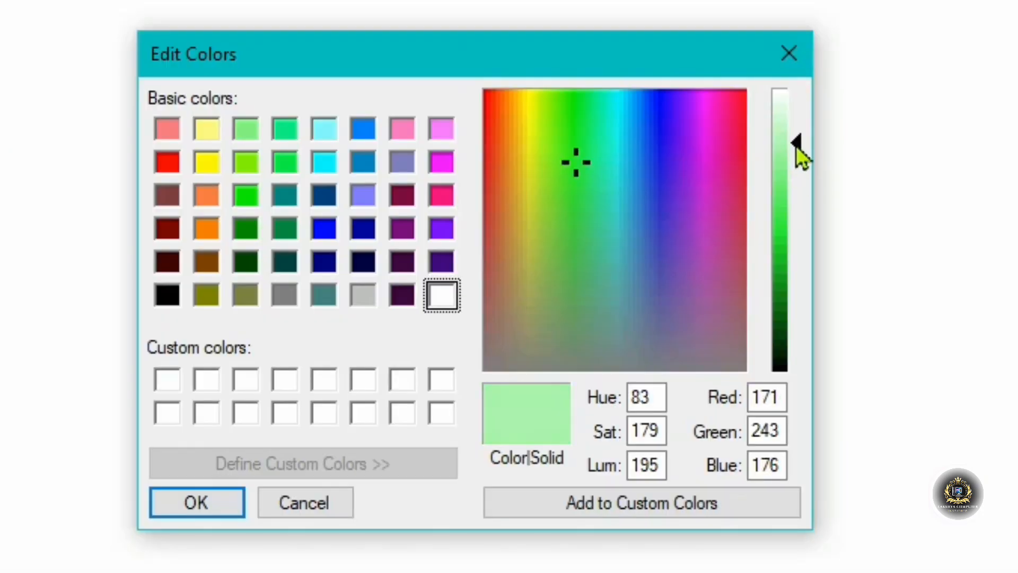
pyautogui.moveTo(796, 146); pyautogui.dragTo(799, 250)
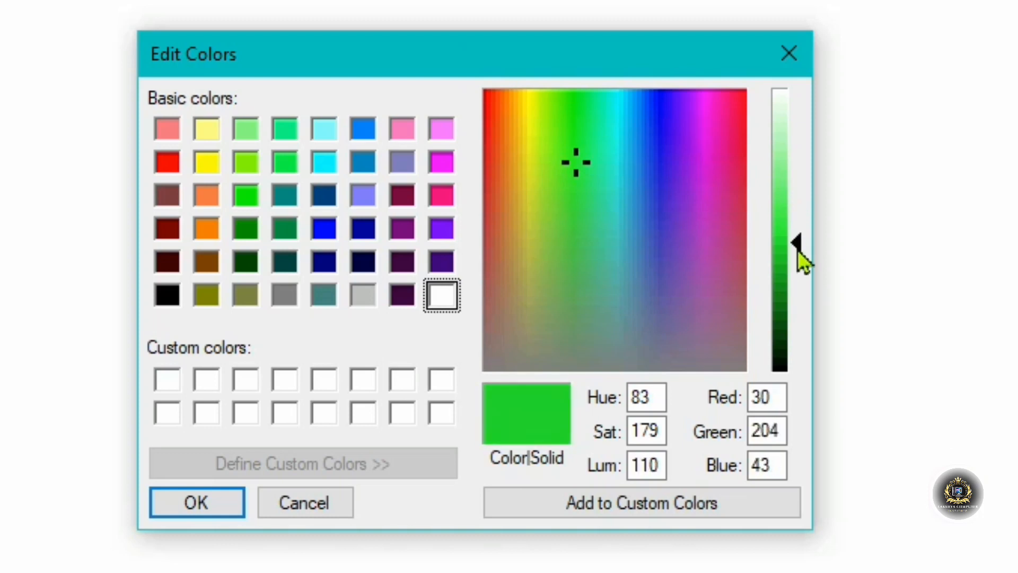
# Try other hues on the spectrum, ending with a crimson of hue 228 and saturation 146, and add it to the custom colors.
pyautogui.click(643, 198)
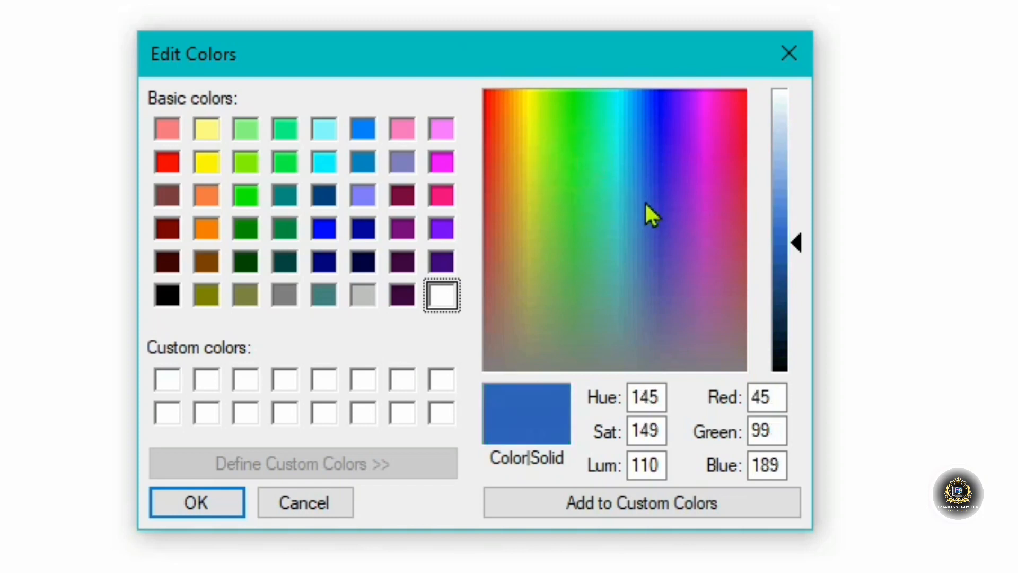
pyautogui.click(689, 166)
pyautogui.click(729, 198)
pyautogui.click(735, 205)
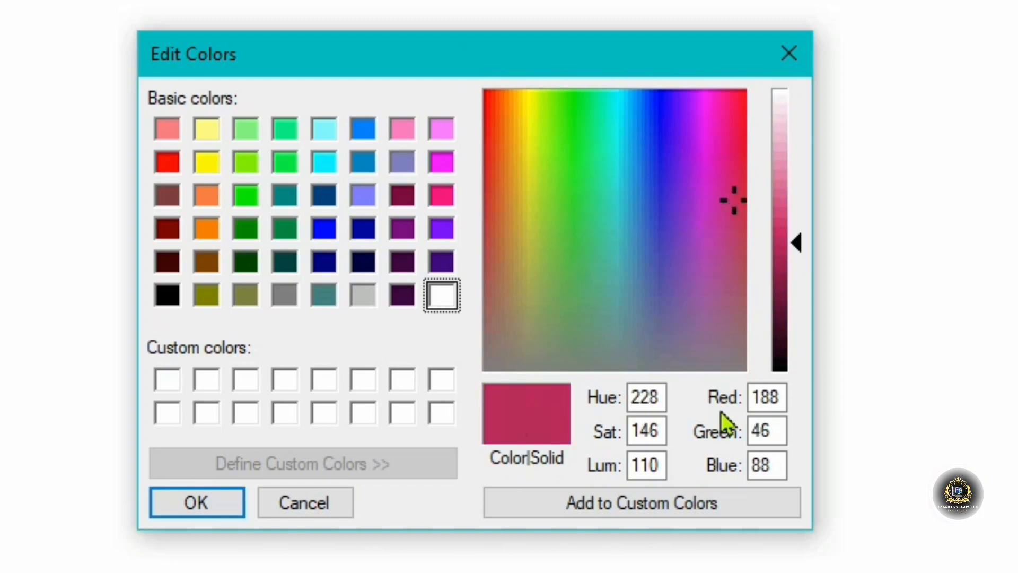
pyautogui.click(630, 502)
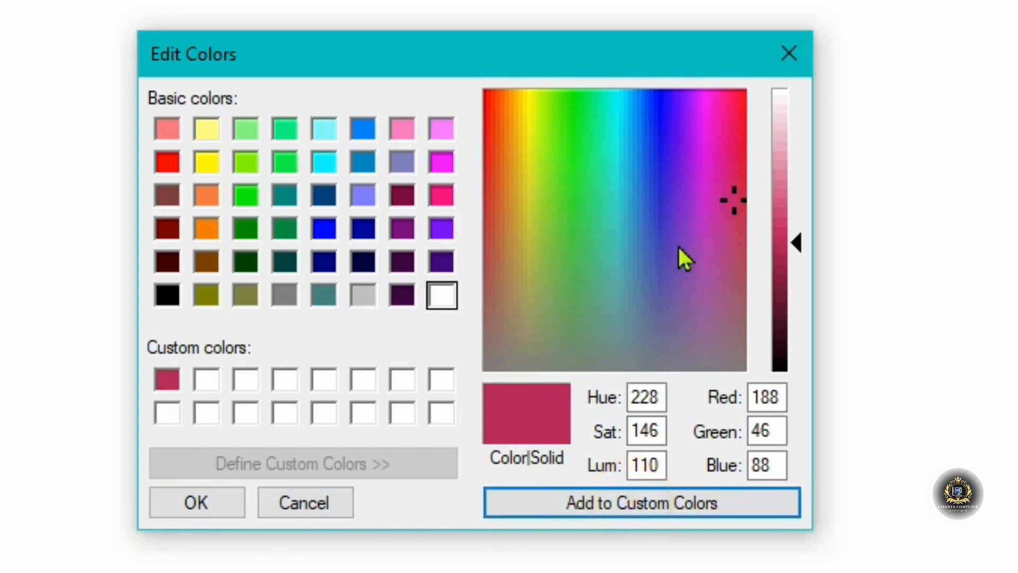
# Mix a magenta of about hue 199 and saturation 171, add it to the custom colors and apply it as Color 2.
pyautogui.moveTo(733, 196); pyautogui.dragTo(702, 174)
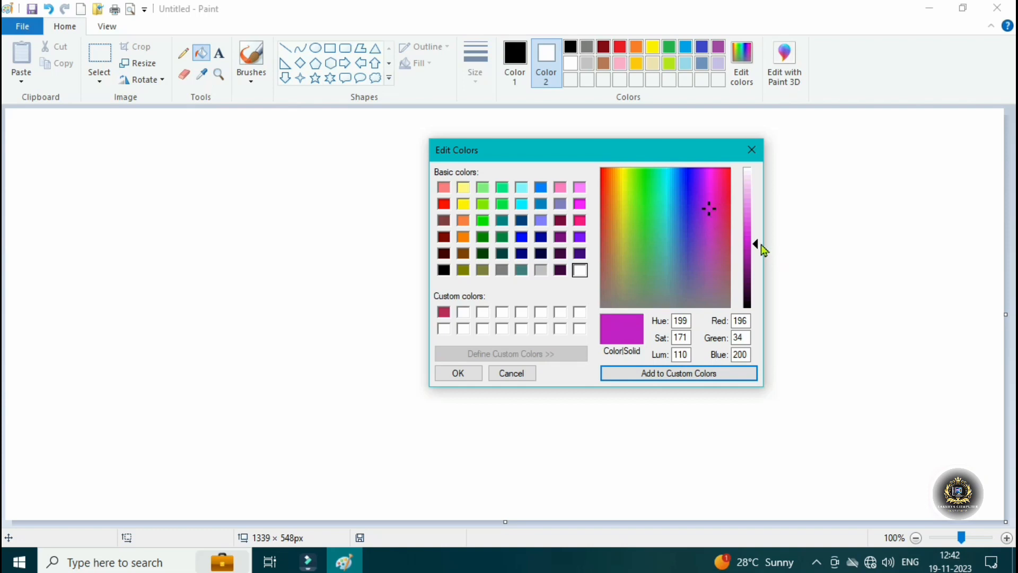
pyautogui.moveTo(759, 253)
pyautogui.mouseDown()
pyautogui.moveTo(755, 230)
pyautogui.moveTo(754, 246)
pyautogui.mouseUp()
pyautogui.click(631, 373)
pyautogui.click(457, 374)
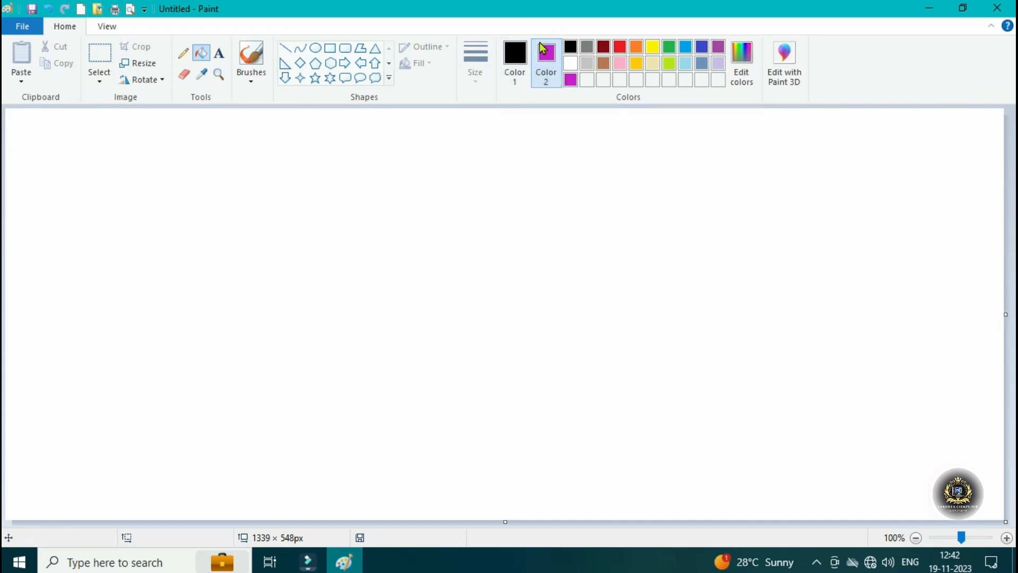
# Set Color 2 to white, try the custom magenta and pink as Color 1, and set Color 1 to red.
pyautogui.click(515, 54)
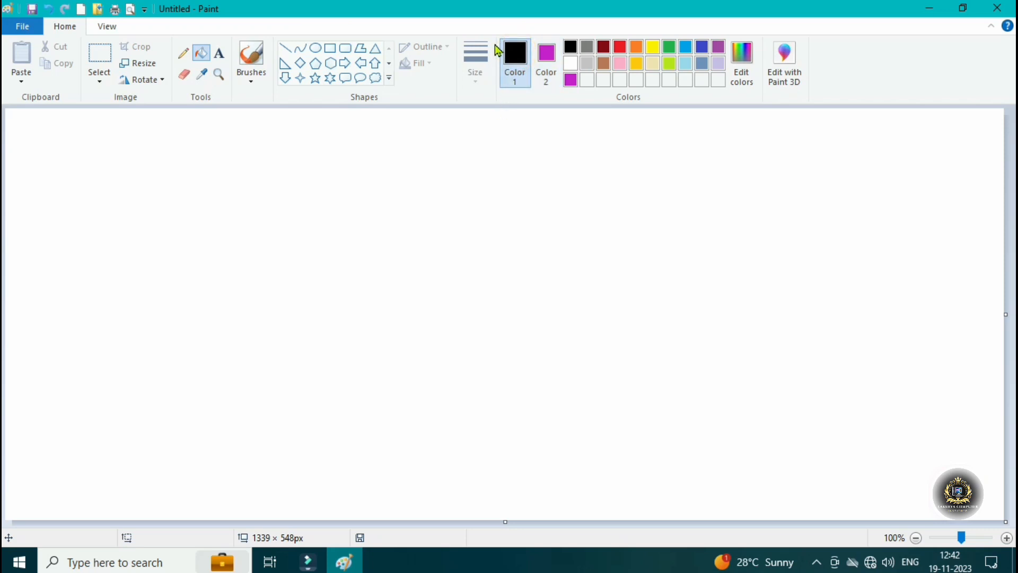
pyautogui.click(548, 58)
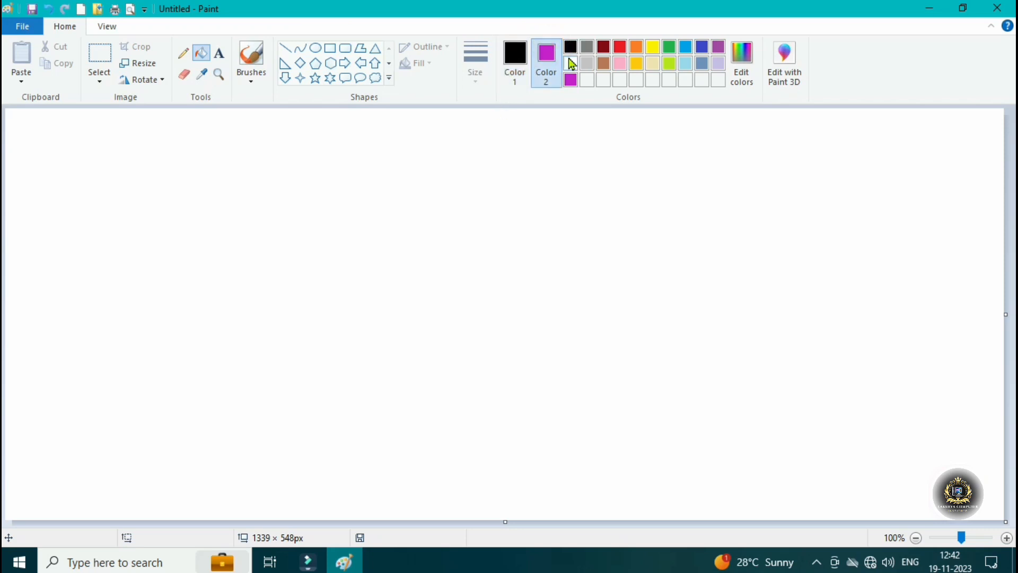
pyautogui.click(571, 63)
pyautogui.click(517, 55)
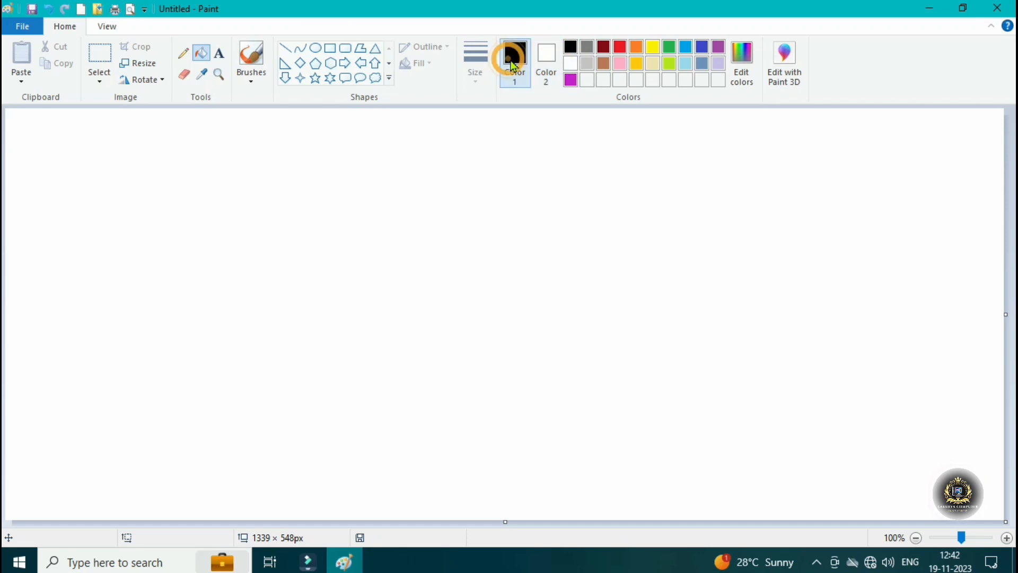
pyautogui.click(571, 79)
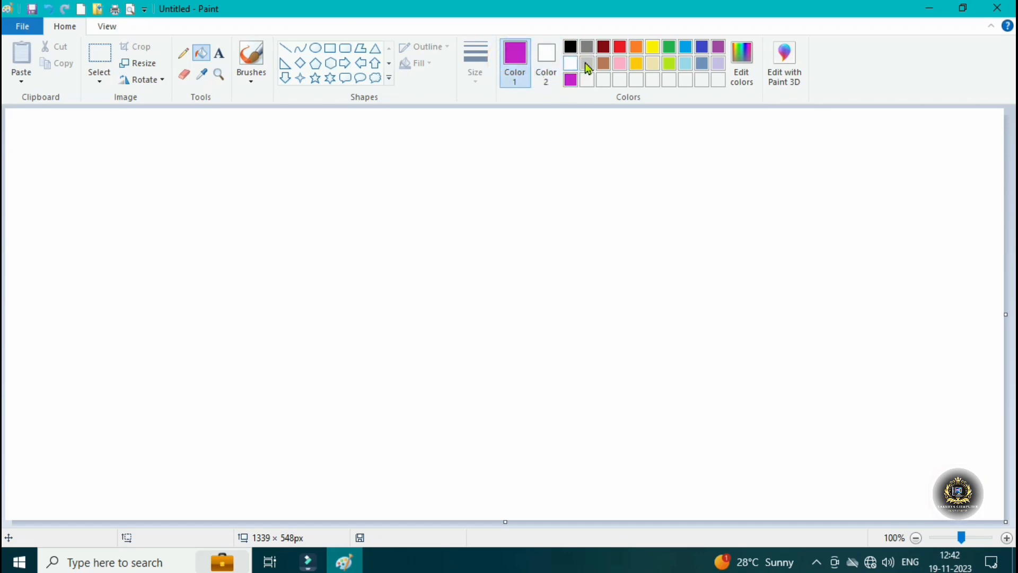
pyautogui.click(621, 67)
pyautogui.click(621, 49)
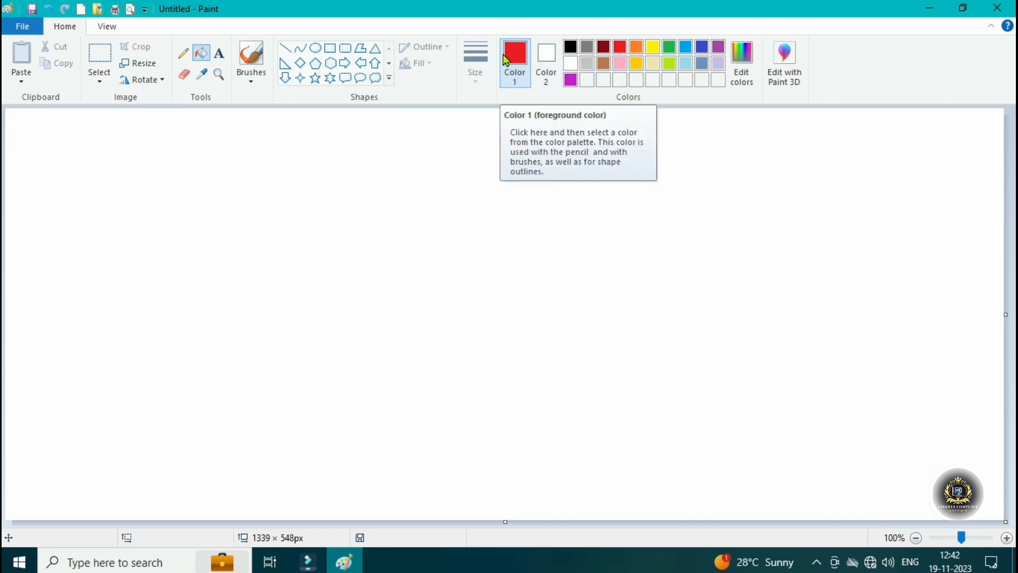
pyautogui.click(741, 77)
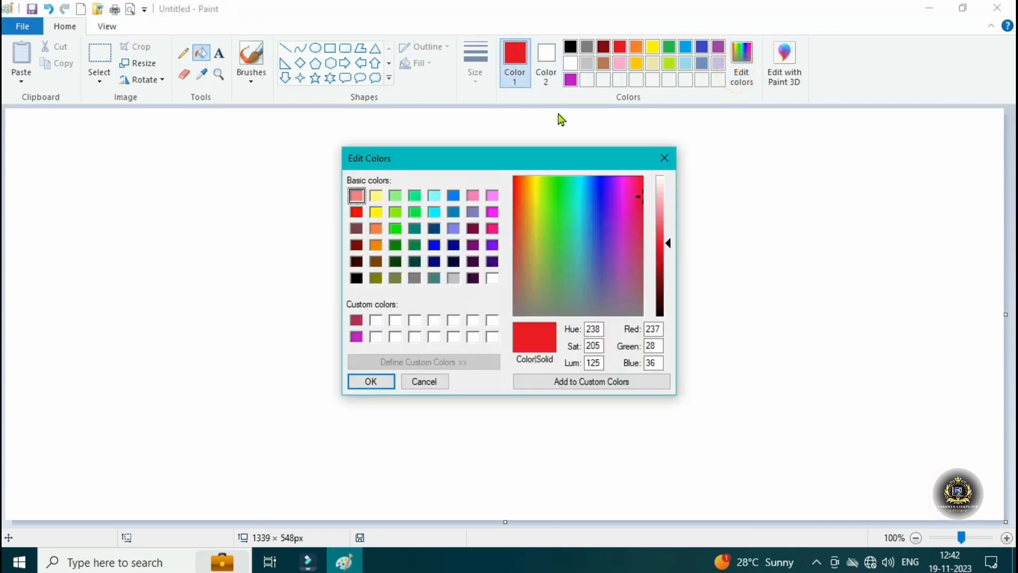
pyautogui.click(663, 157)
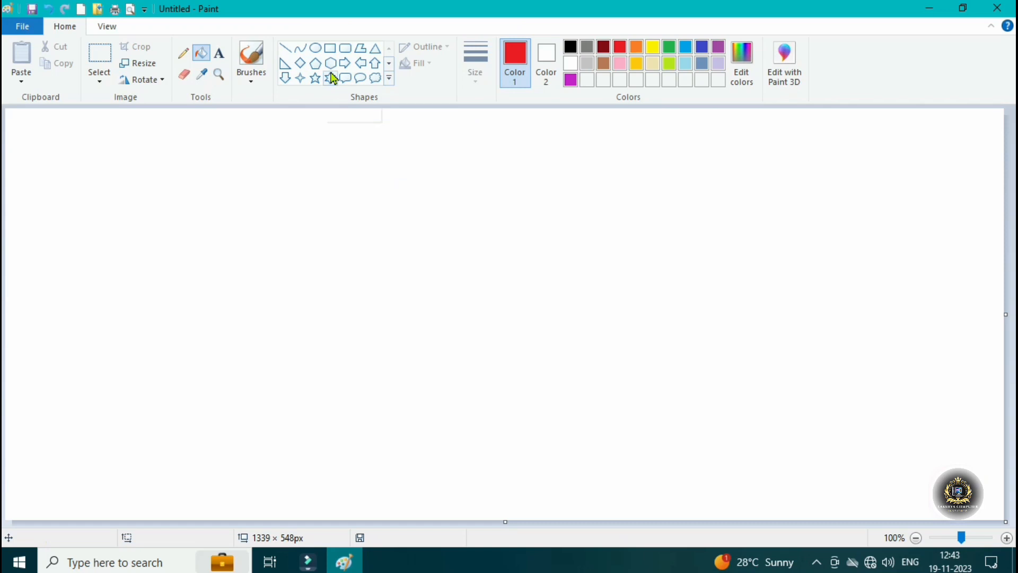
# Draw a rectangle about 612 × 164 px in the canvas's upper middle and recolor its outline from red to black and finally green.
pyautogui.click(390, 78)
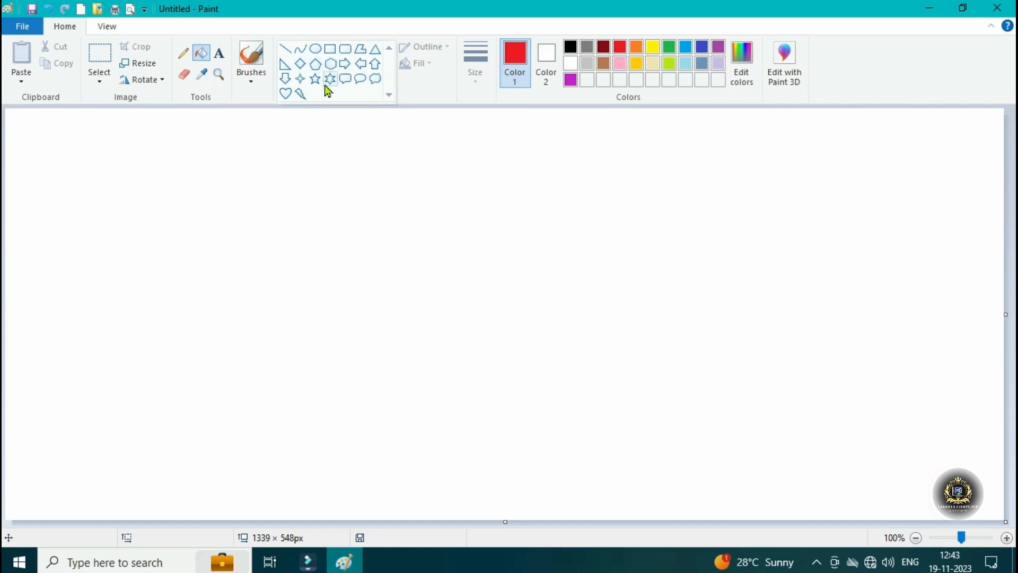
pyautogui.click(330, 48)
pyautogui.moveTo(215, 191); pyautogui.dragTo(672, 313)
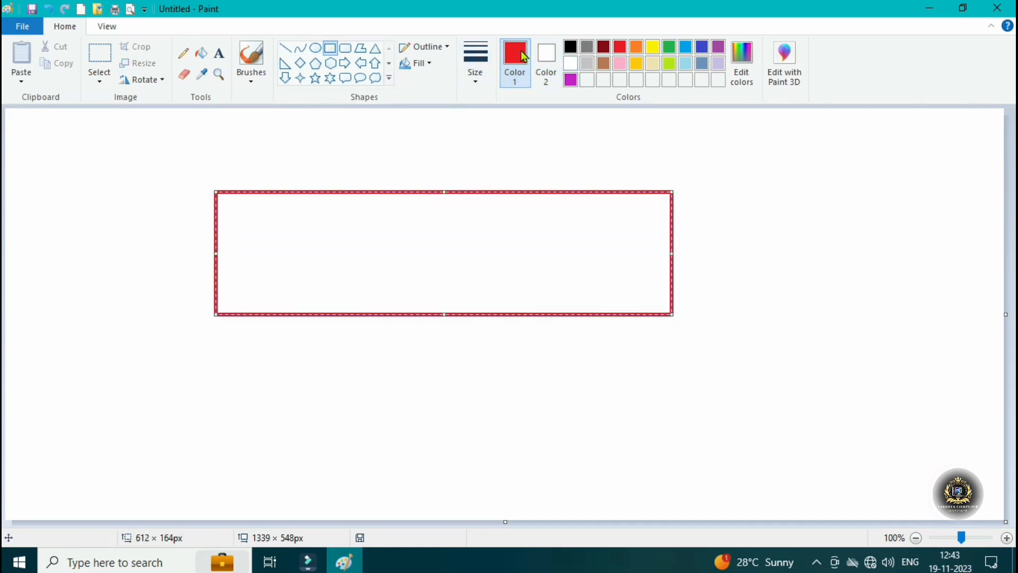
pyautogui.click(571, 47)
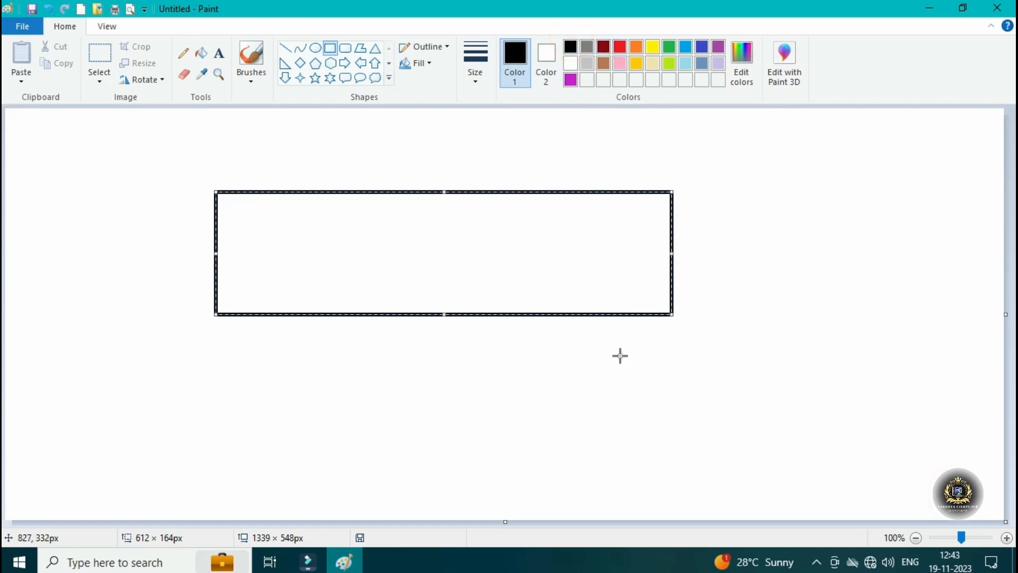
pyautogui.click(669, 47)
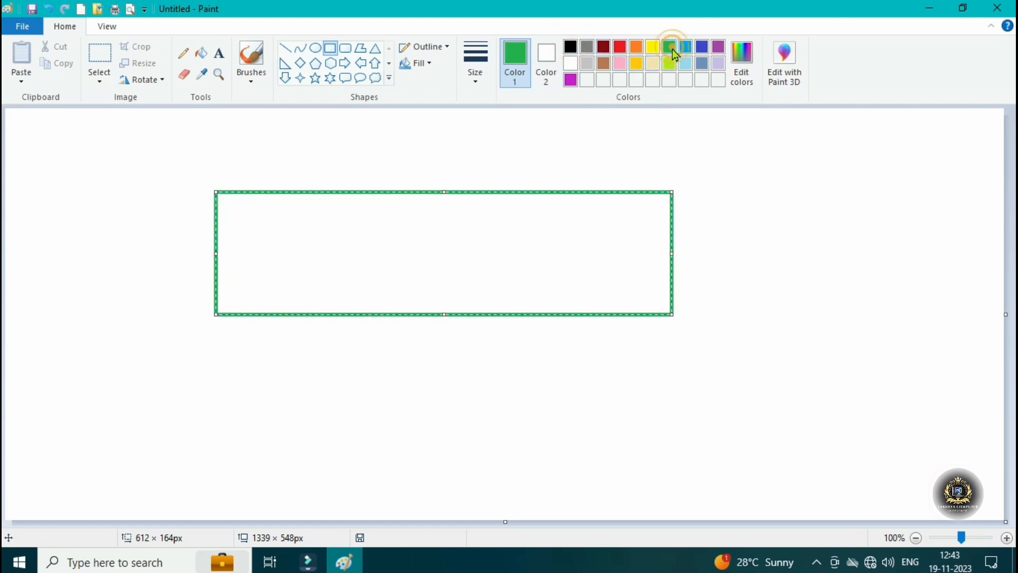
pyautogui.click(751, 279)
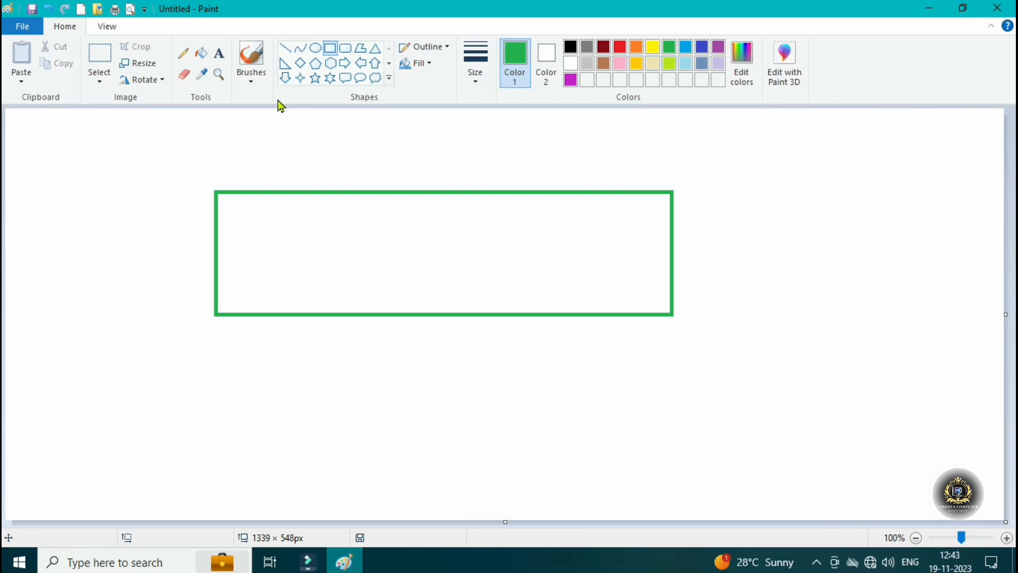
# Draw five green cloud callouts around the rectangle, including one about 441 × 142 px below it and one about 133 × 212 px overlapping its right edge.
pyautogui.click(377, 79)
pyautogui.moveTo(883, 165); pyautogui.dragTo(774, 404)
pyautogui.moveTo(712, 381); pyautogui.dragTo(383, 487)
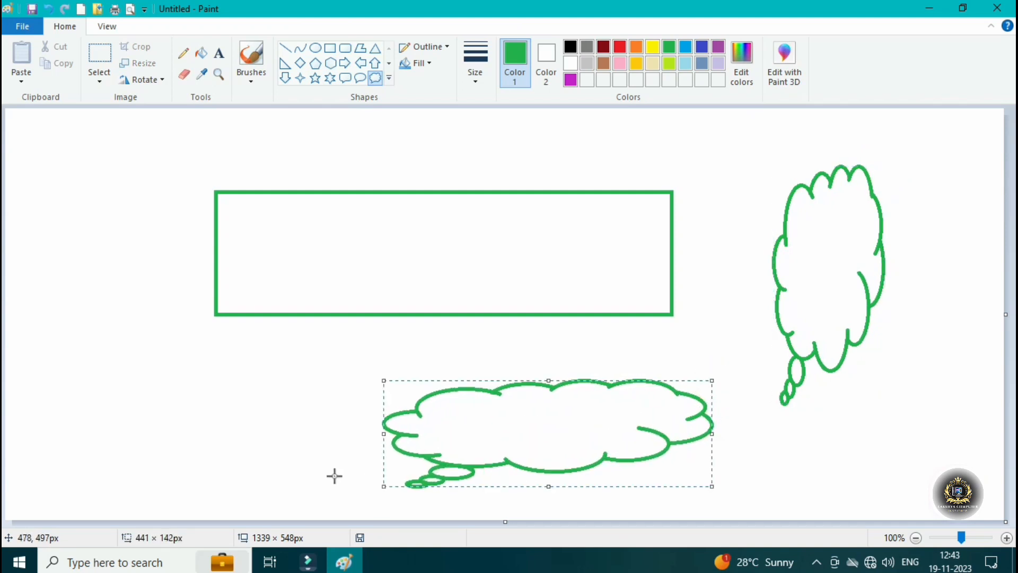
pyautogui.moveTo(155, 155); pyautogui.dragTo(87, 383)
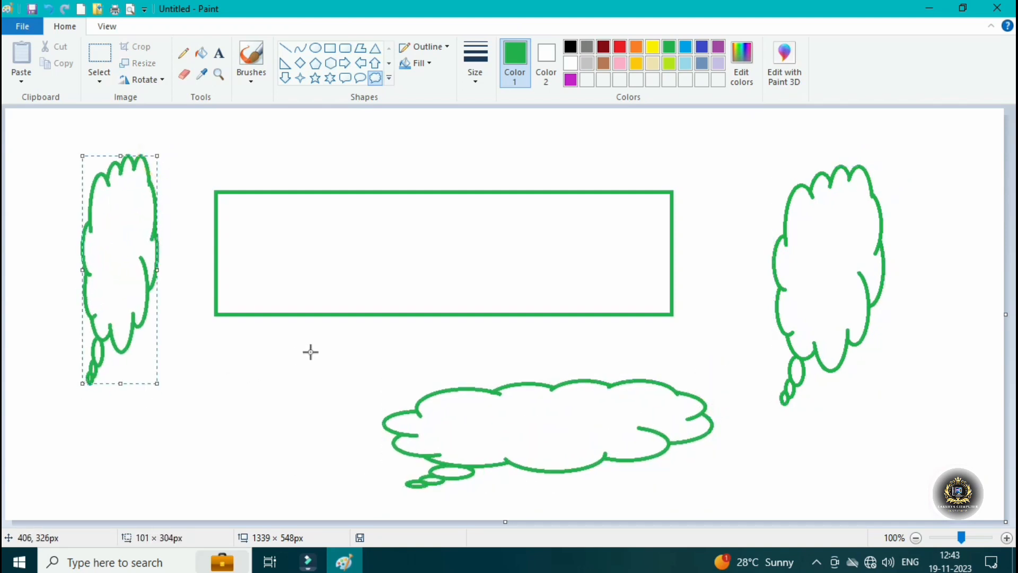
pyautogui.moveTo(307, 354); pyautogui.dragTo(177, 466)
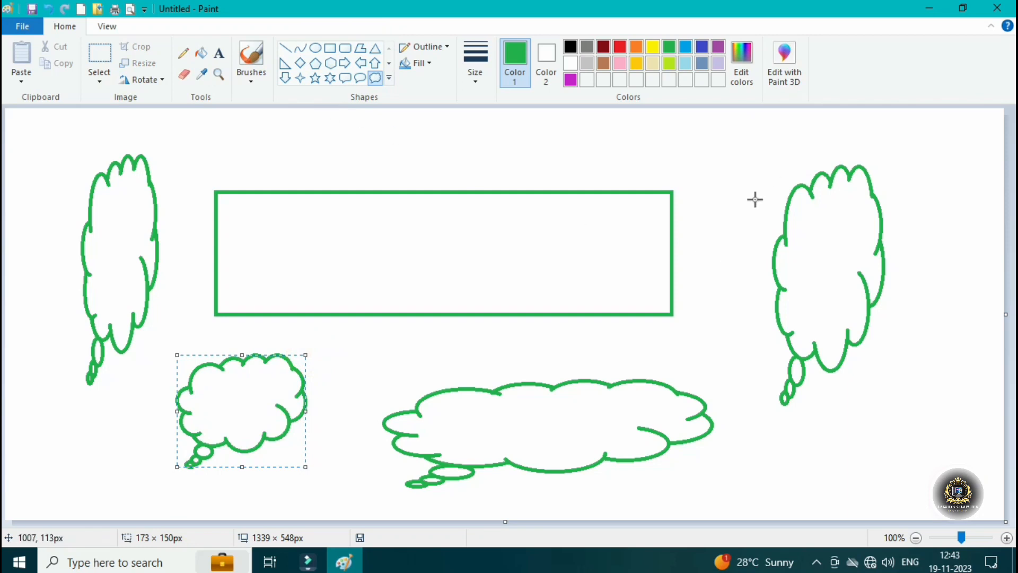
pyautogui.moveTo(755, 193); pyautogui.dragTo(656, 352)
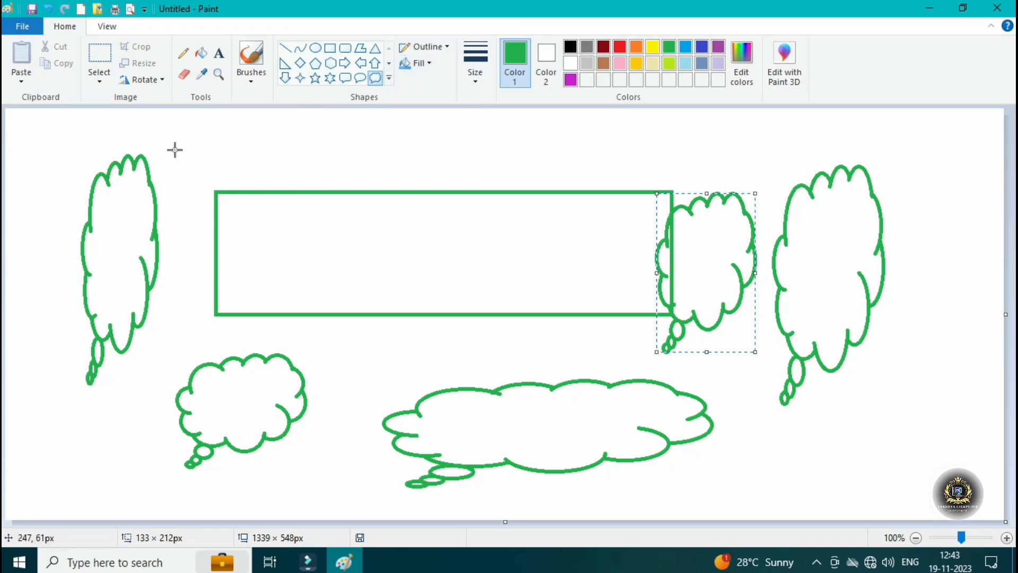
# Select the whole drawing and delete it, then undo and redo the deletion.
pyautogui.click(98, 75)
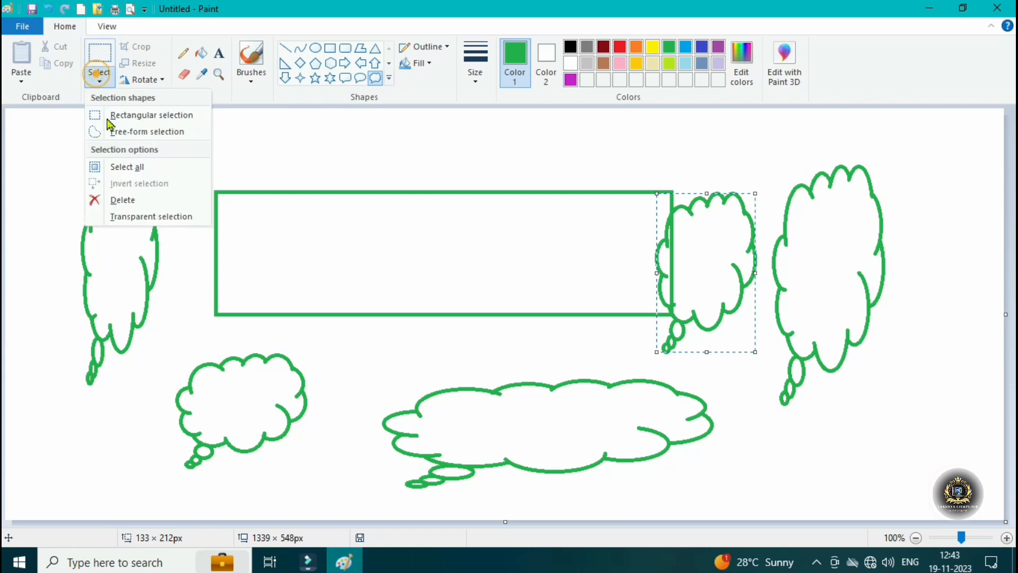
pyautogui.click(127, 167)
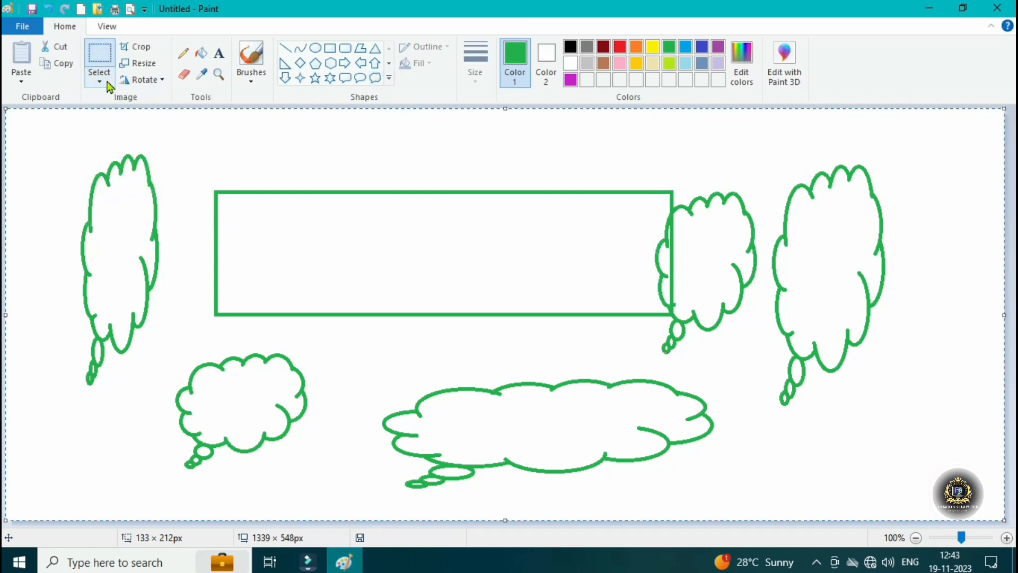
pyautogui.click(109, 85)
pyautogui.click(124, 199)
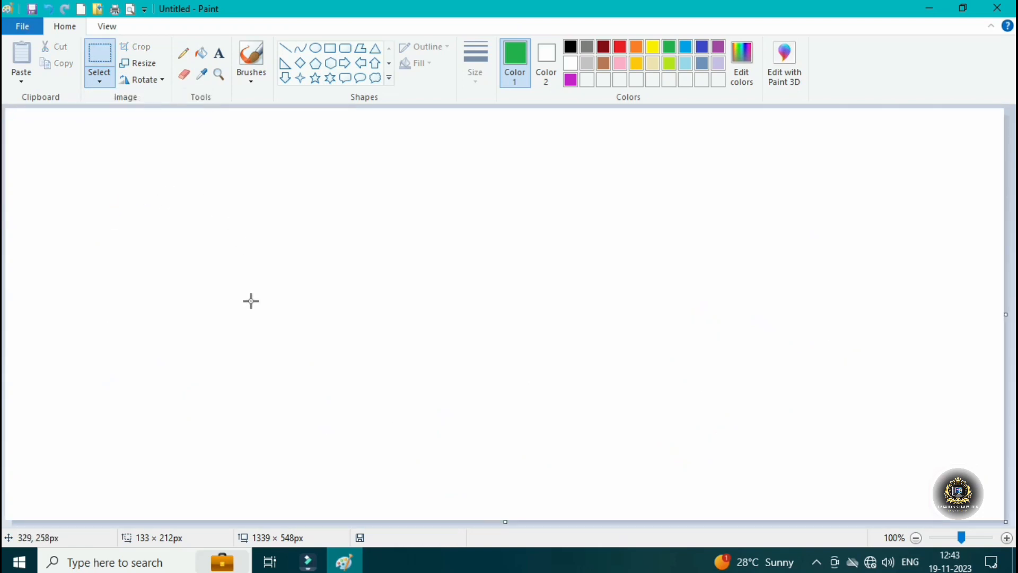
pyautogui.hotkey('ctrl', 'z')
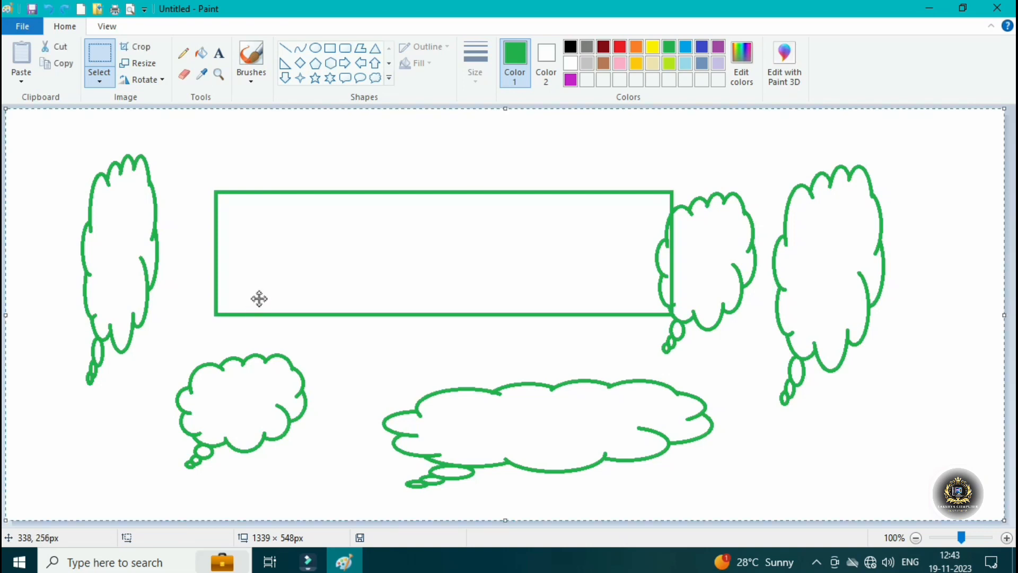
pyautogui.hotkey('ctrl', 'y')
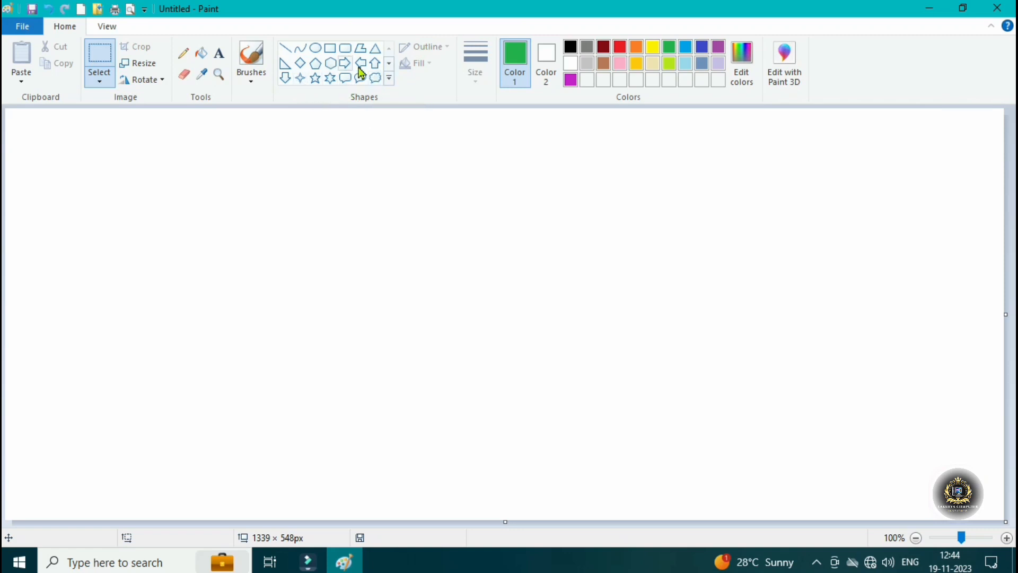
# Draw a green hexagon about 275 × 300 px right of the canvas center and move it slightly down and right.
pyautogui.click(331, 63)
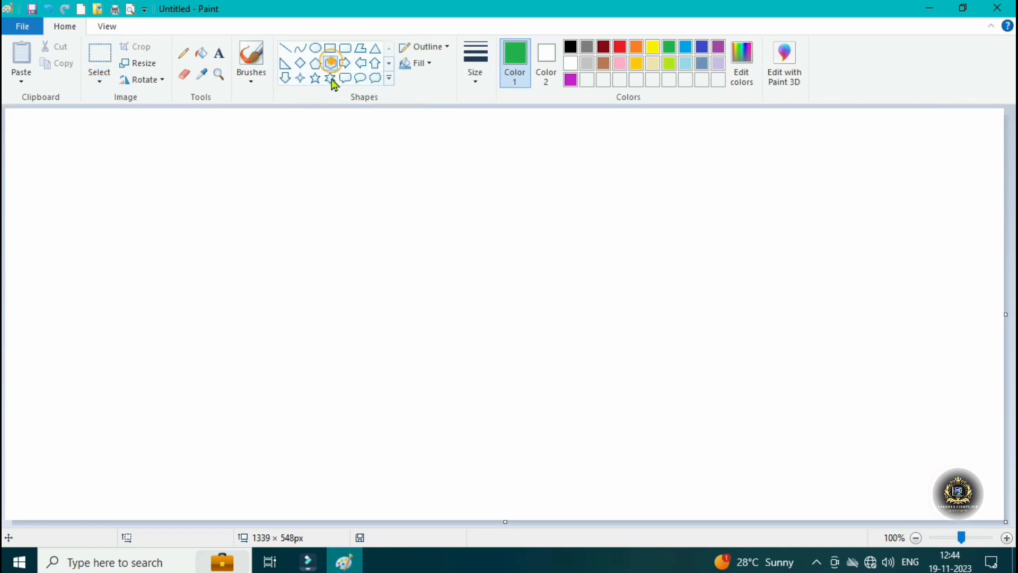
pyautogui.moveTo(732, 159); pyautogui.dragTo(527, 383)
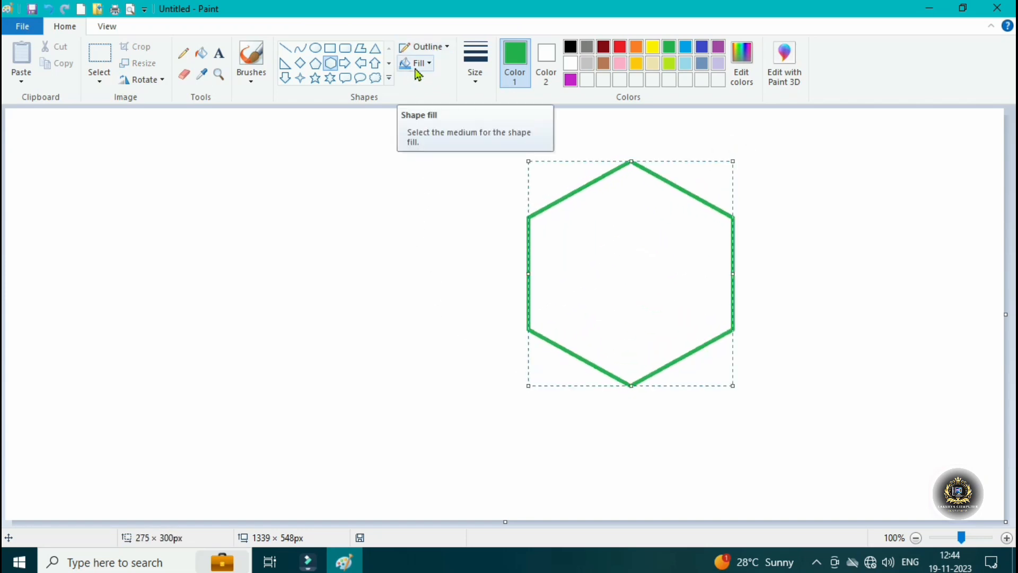
pyautogui.moveTo(643, 254); pyautogui.dragTo(661, 295)
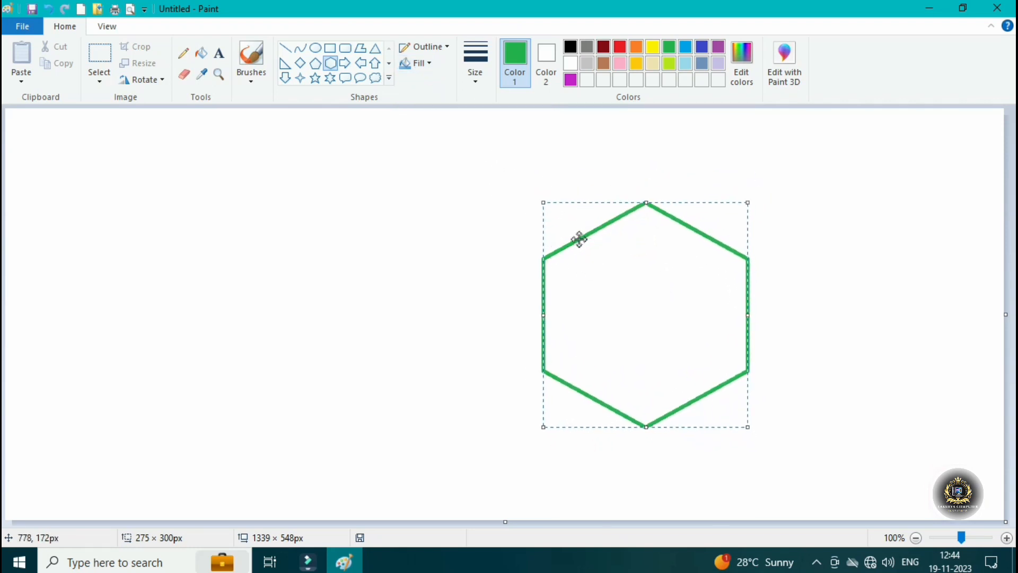
# Thicken the green hexagon's outline considerably and give it the Crayon outline style.
pyautogui.click(431, 47)
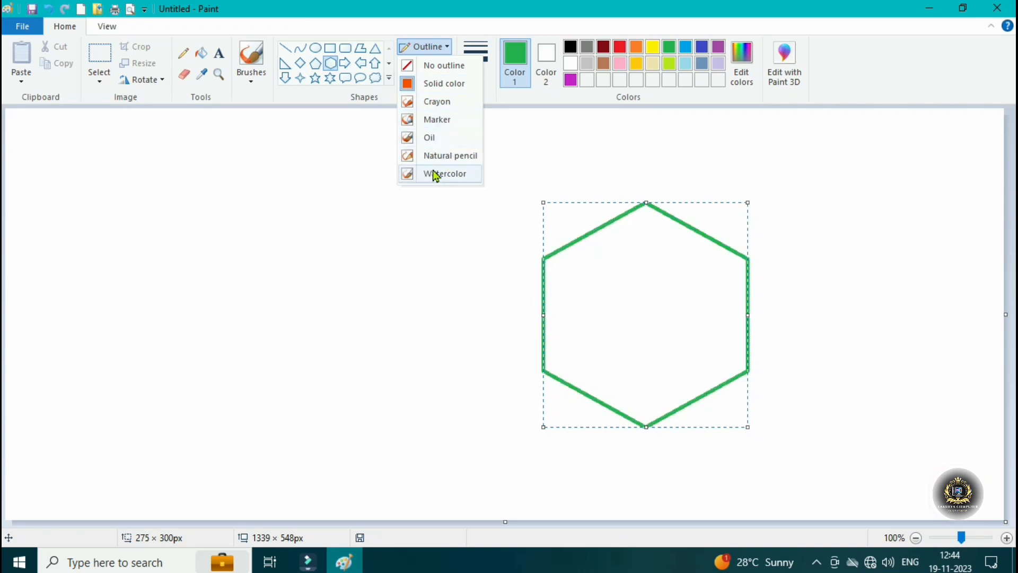
pyautogui.click(651, 284)
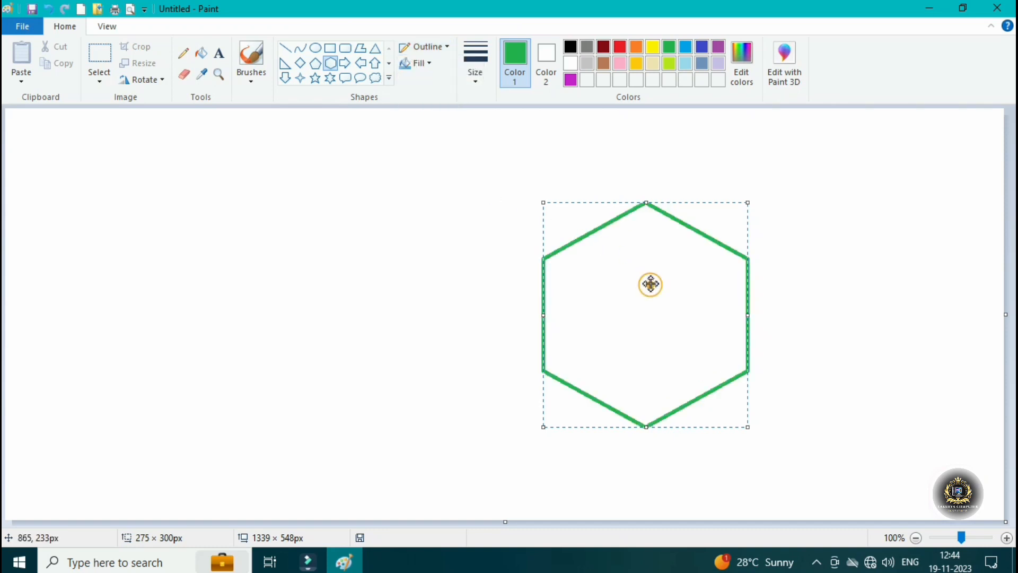
pyautogui.hotkey('ctrl', '+')
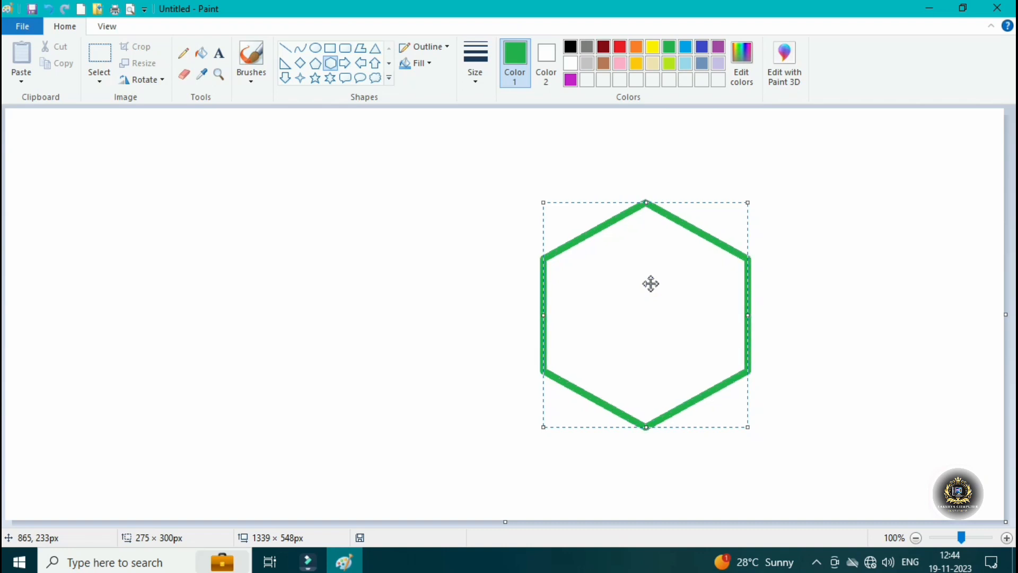
pyautogui.hotkey('ctrl', '+')
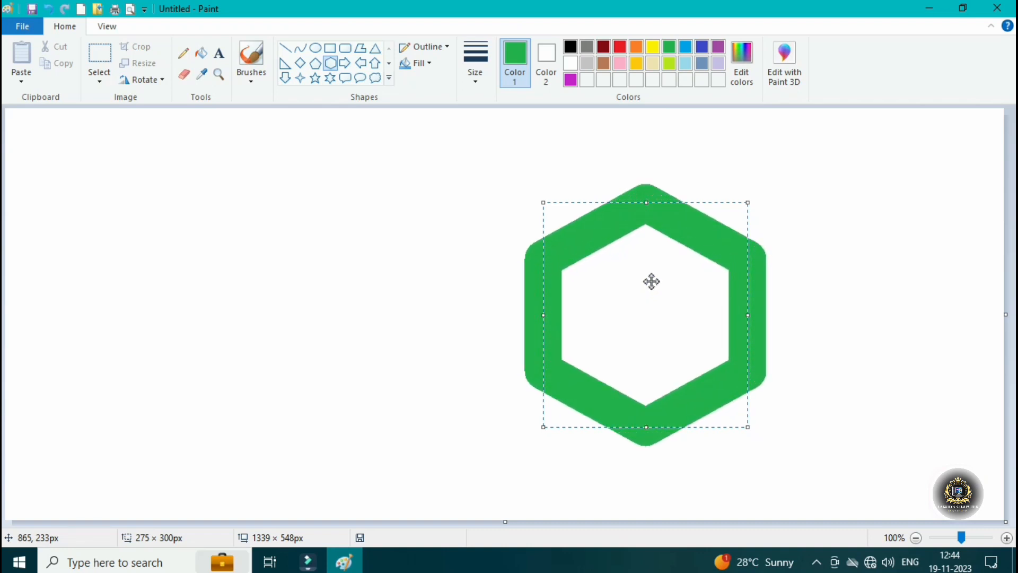
pyautogui.click(446, 47)
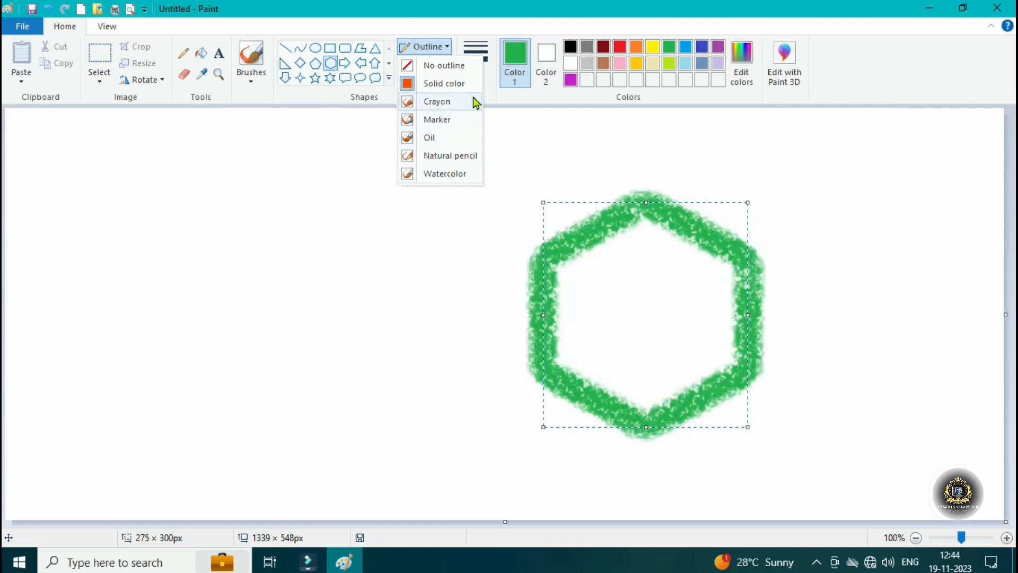
pyautogui.click(466, 111)
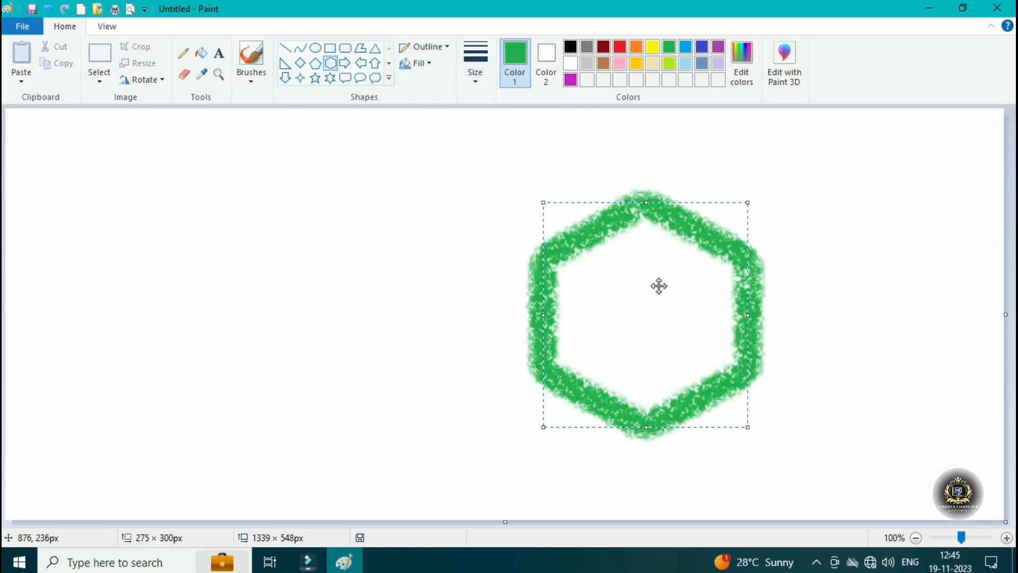
# Set the shape fill style to Oil and fill the hexagon's interior with the custom magenta.
pyautogui.click(428, 64)
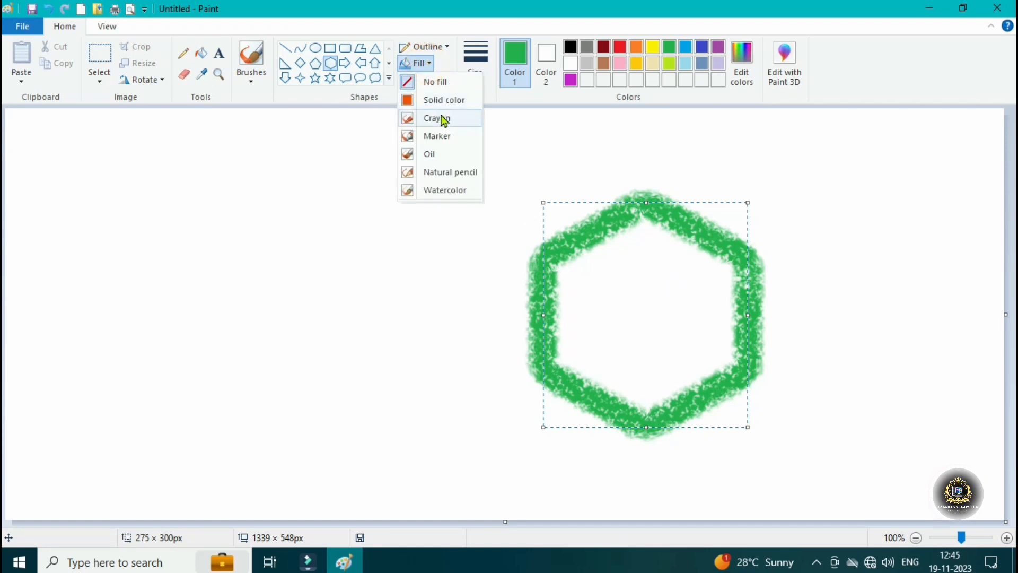
pyautogui.click(443, 157)
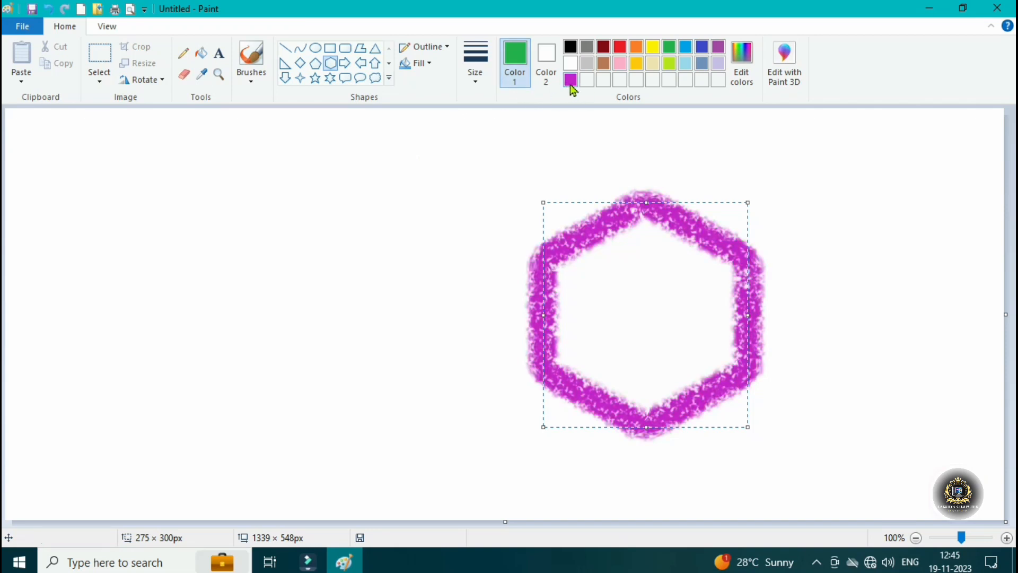
pyautogui.click(855, 145)
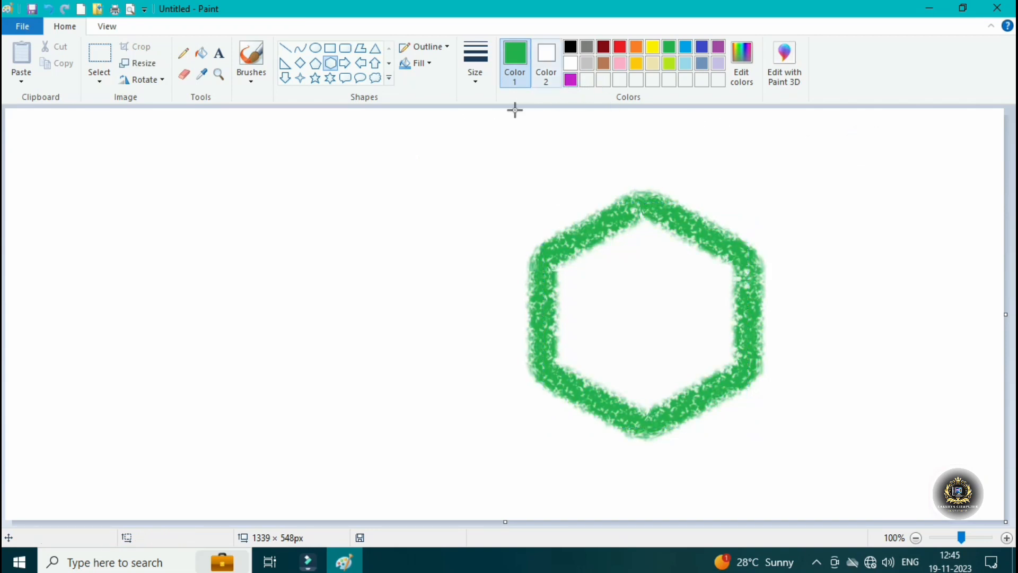
pyautogui.click(570, 81)
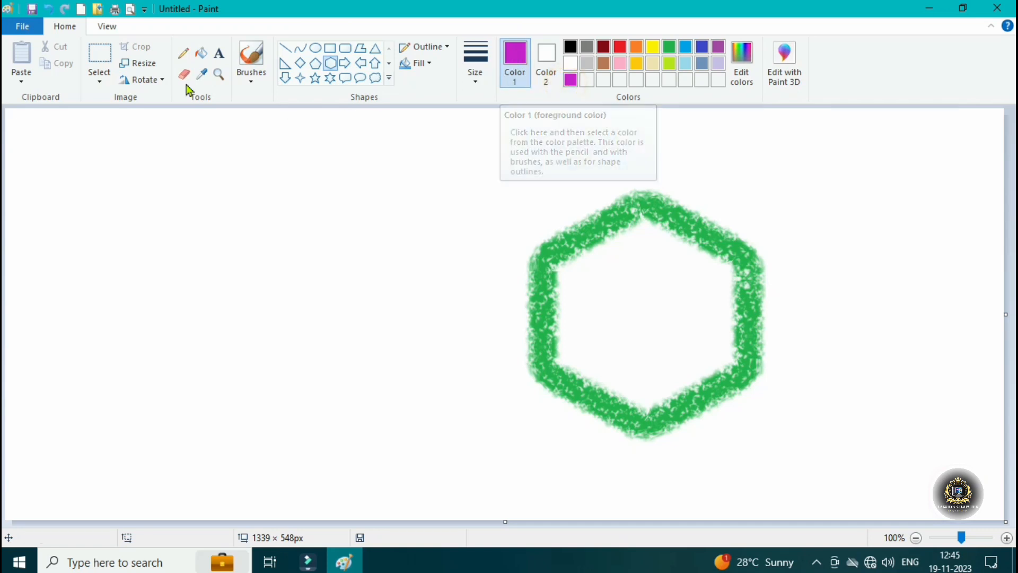
pyautogui.click(201, 57)
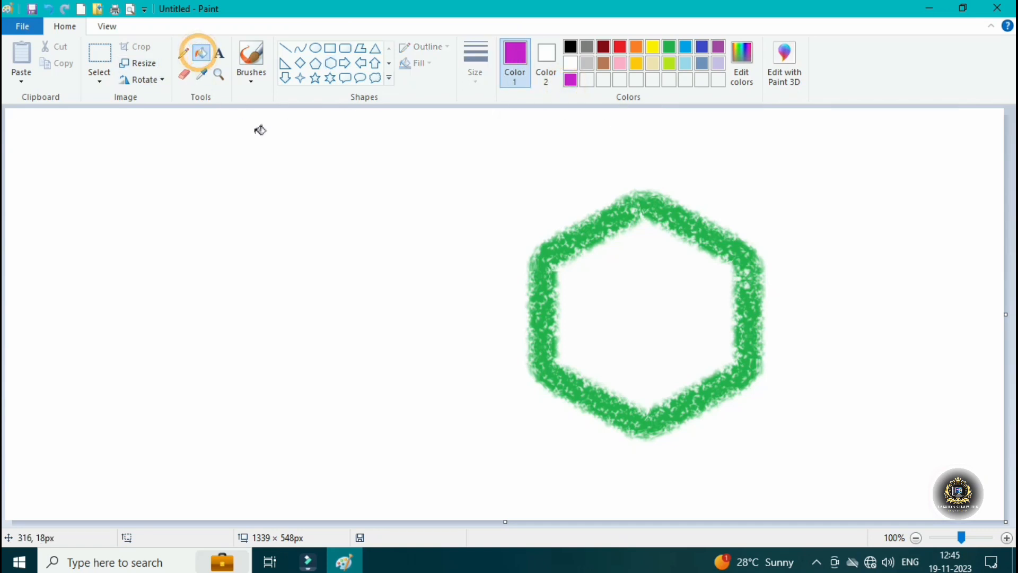
pyautogui.click(629, 281)
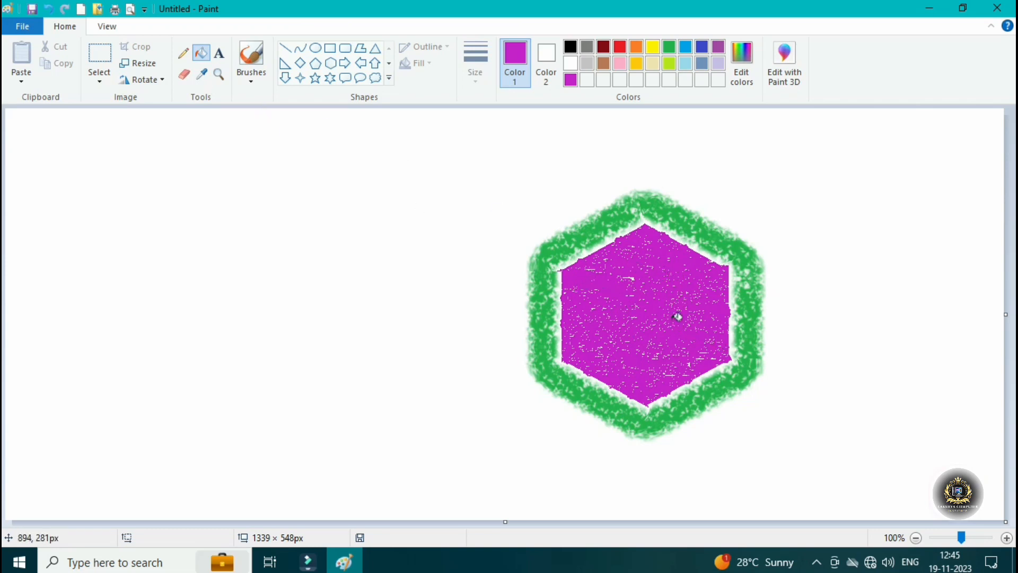
# Draw a second green hexagon about 317 × 326 px to the left of the magenta-filled one.
pyautogui.click(331, 64)
pyautogui.click(670, 47)
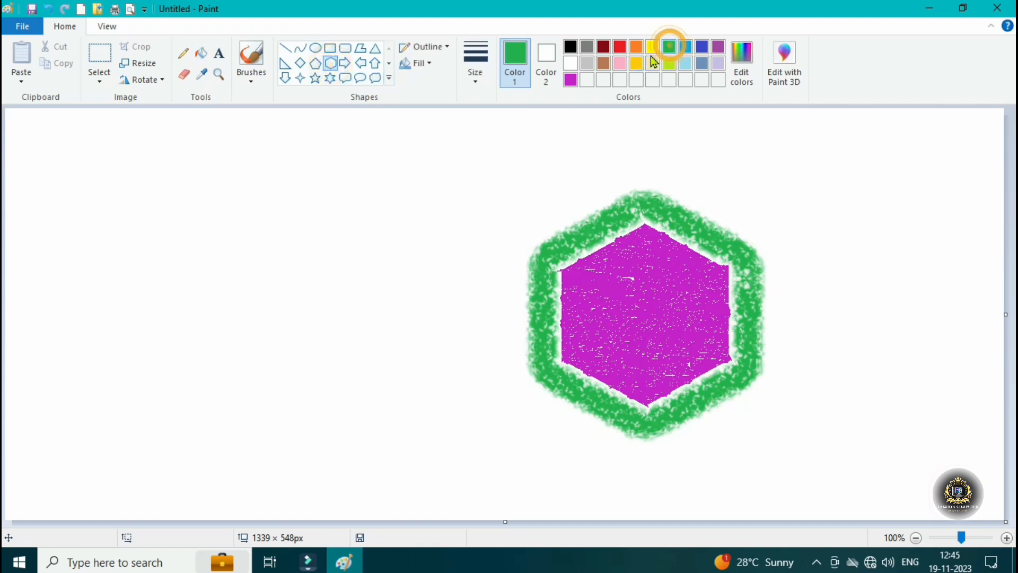
pyautogui.moveTo(196, 201); pyautogui.dragTo(430, 443)
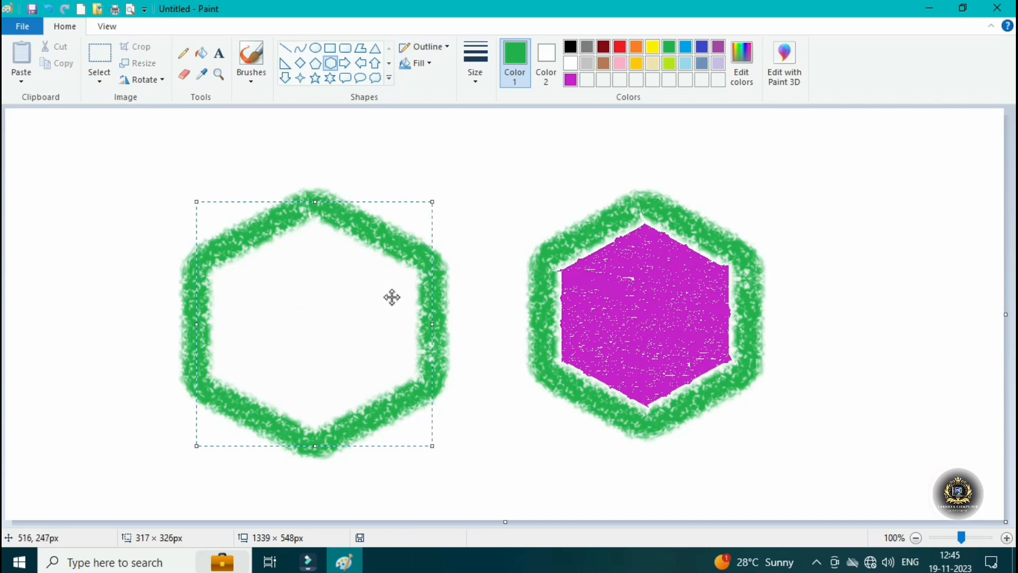
# Set the shape fill style to Solid color and fill the left hexagon's interior with the custom magenta.
pyautogui.click(426, 65)
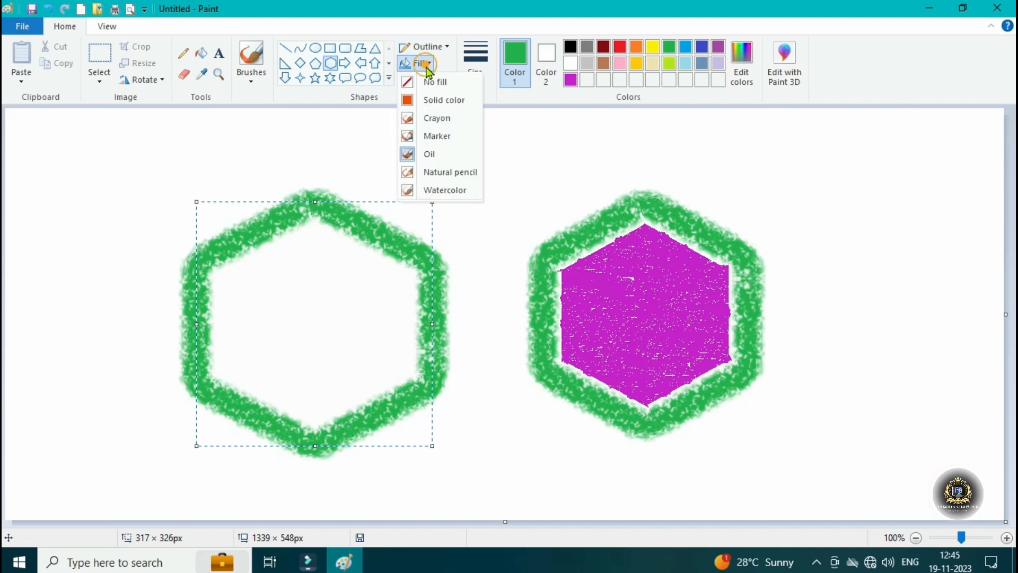
pyautogui.click(442, 101)
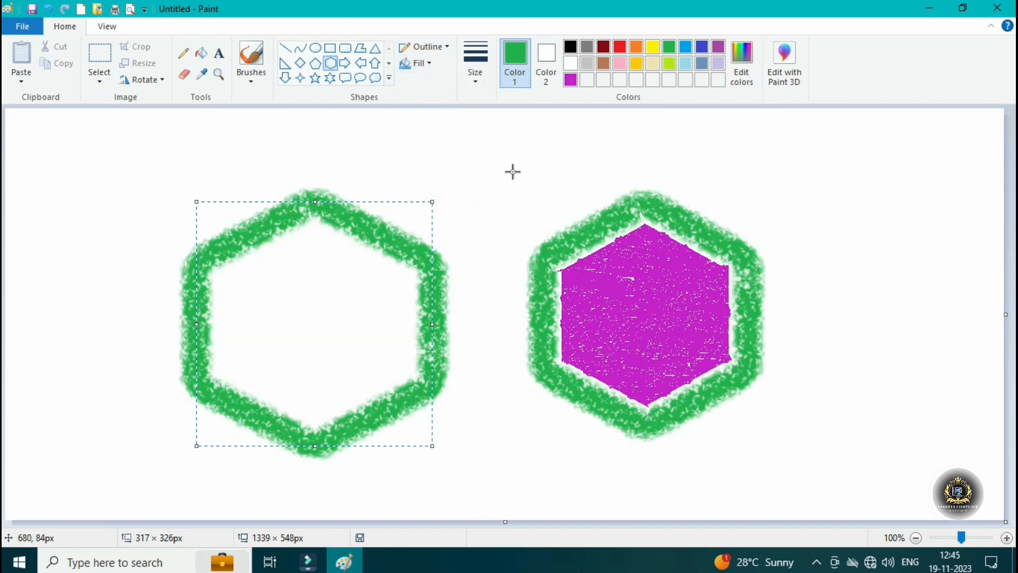
pyautogui.click(514, 168)
pyautogui.click(572, 81)
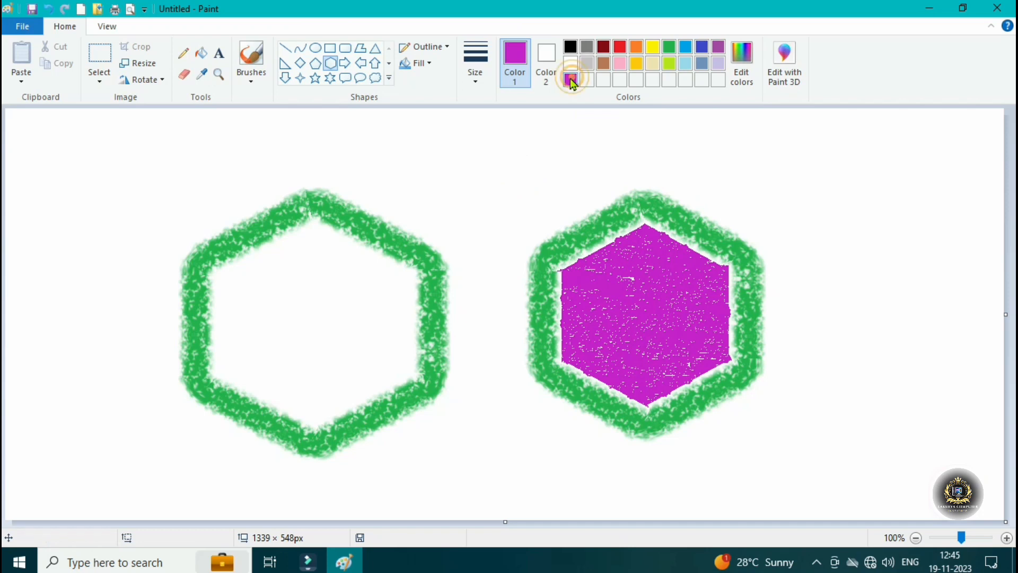
pyautogui.click(201, 52)
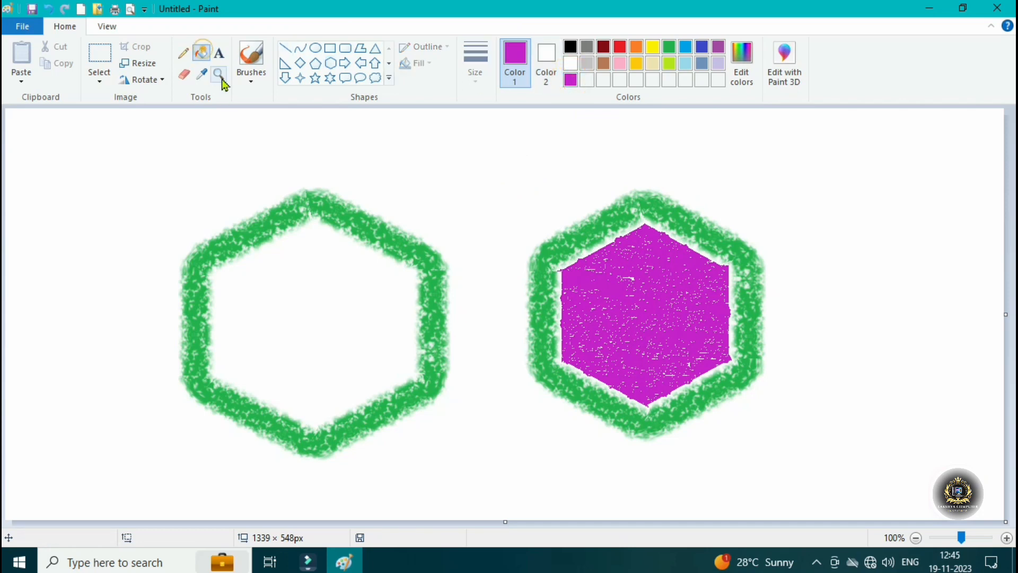
pyautogui.click(318, 271)
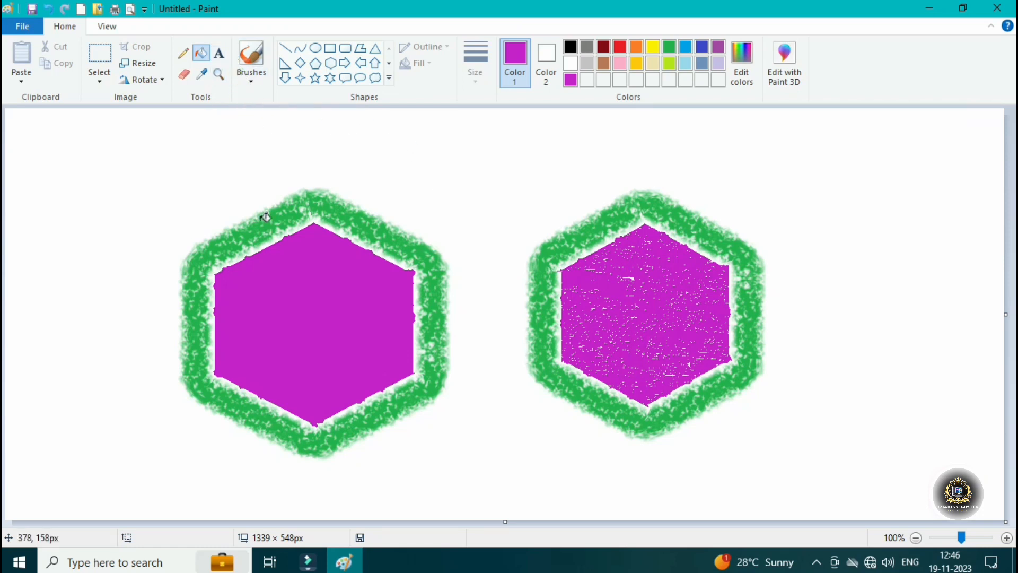
# Delete the whole drawing and draw a magenta rectangle about 949 × 277 px across the middle of the canvas.
pyautogui.hotkey('ctrl', 'a')
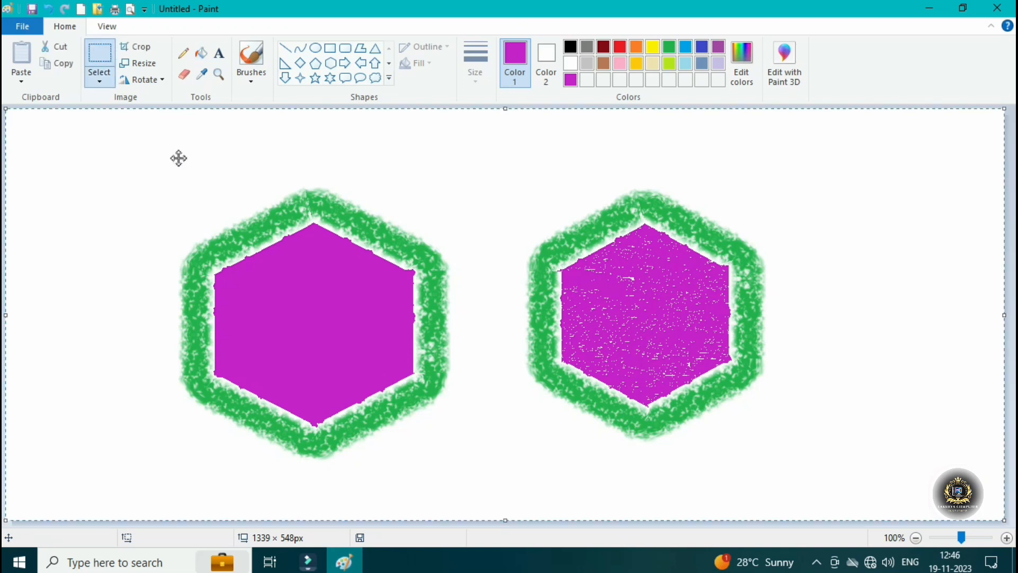
pyautogui.press('Delete')
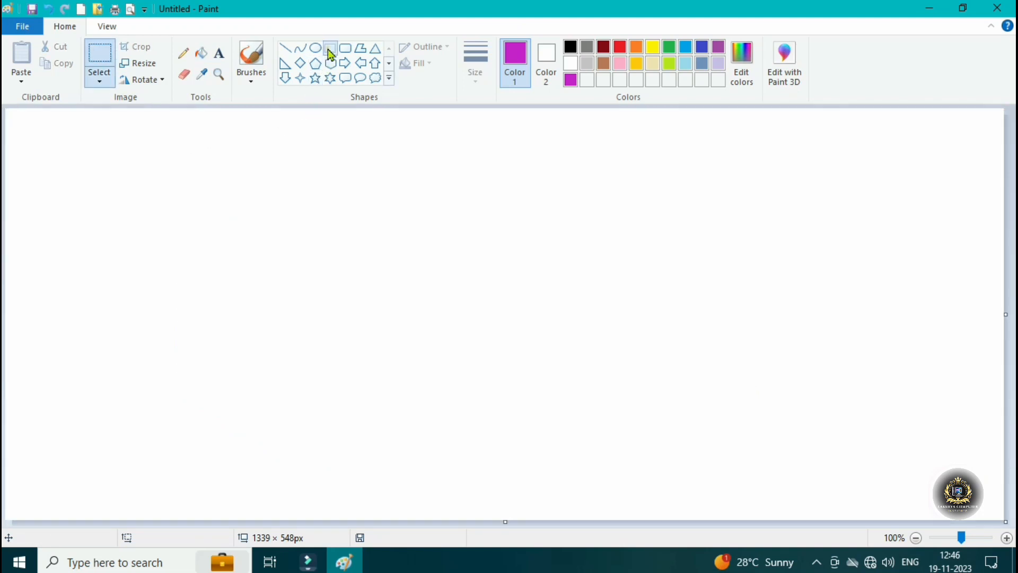
pyautogui.click(329, 51)
pyautogui.moveTo(145, 211); pyautogui.dragTo(855, 420)
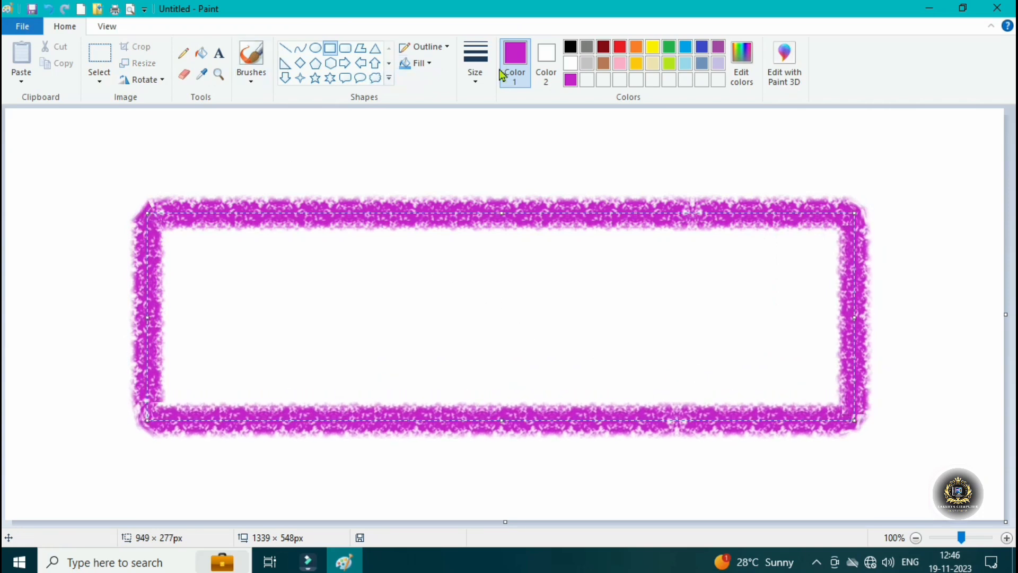
# Set the rectangle's line size to 5 px, its outline to Solid color and its shape fill to No fill.
pyautogui.click(475, 61)
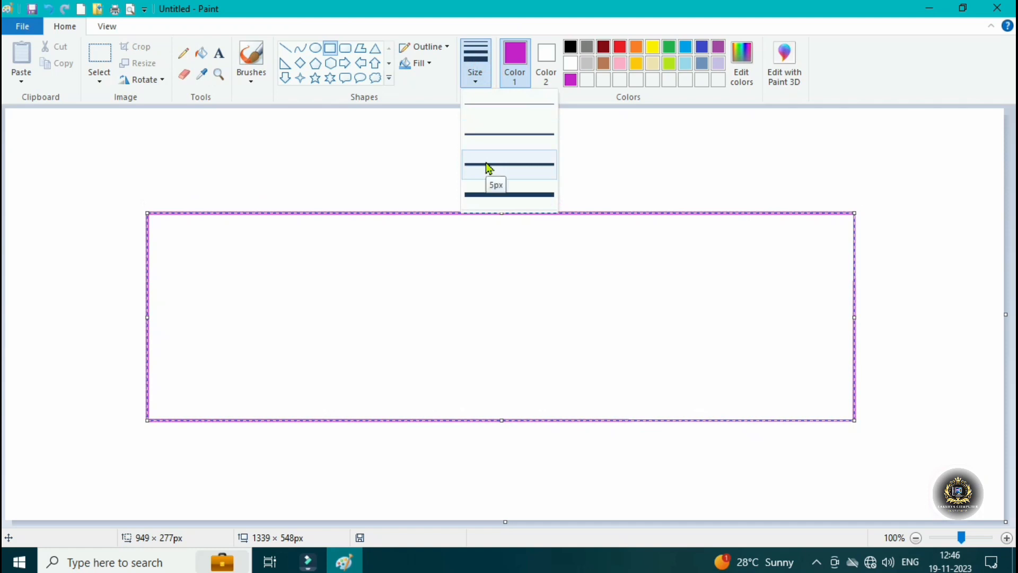
pyautogui.click(487, 166)
pyautogui.click(441, 42)
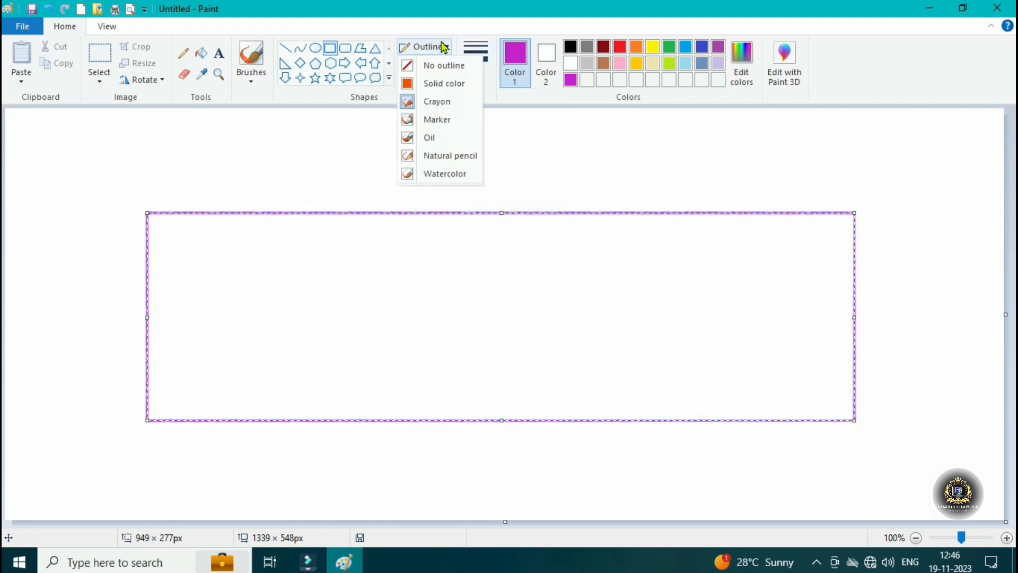
pyautogui.click(465, 85)
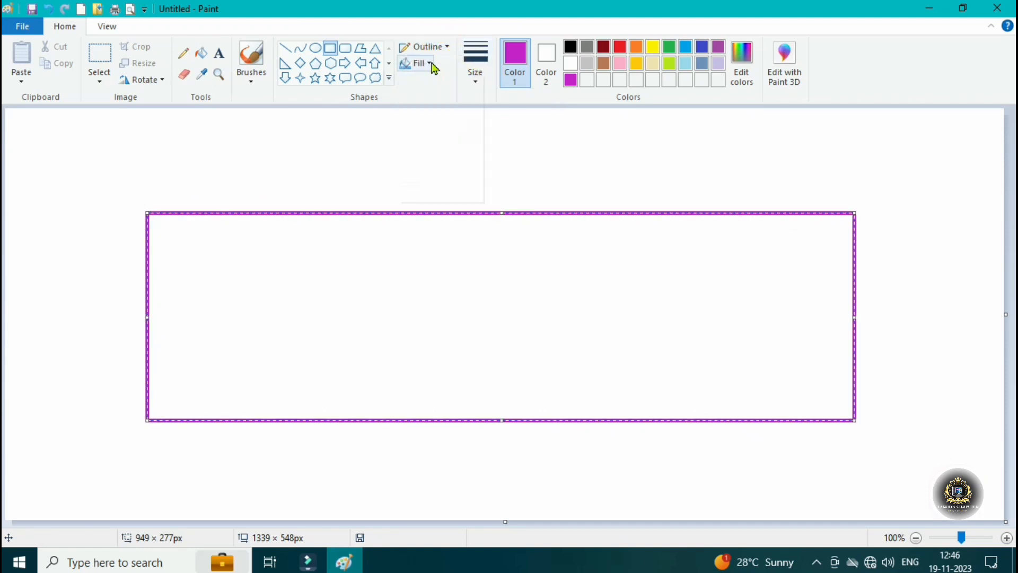
pyautogui.click(427, 64)
pyautogui.click(456, 83)
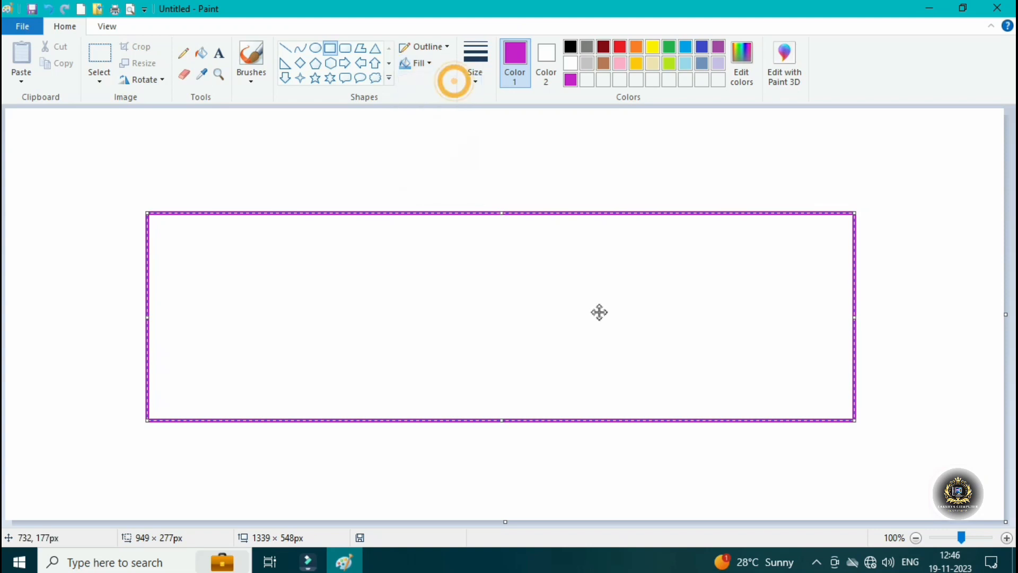
pyautogui.click(902, 299)
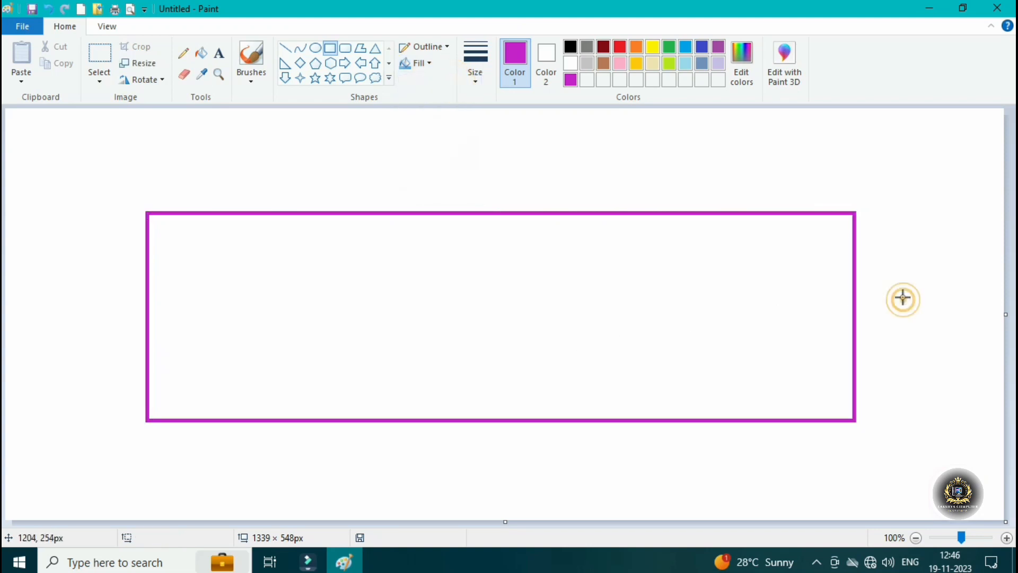
# Fill the magenta-outlined rectangle with orange.
pyautogui.click(636, 46)
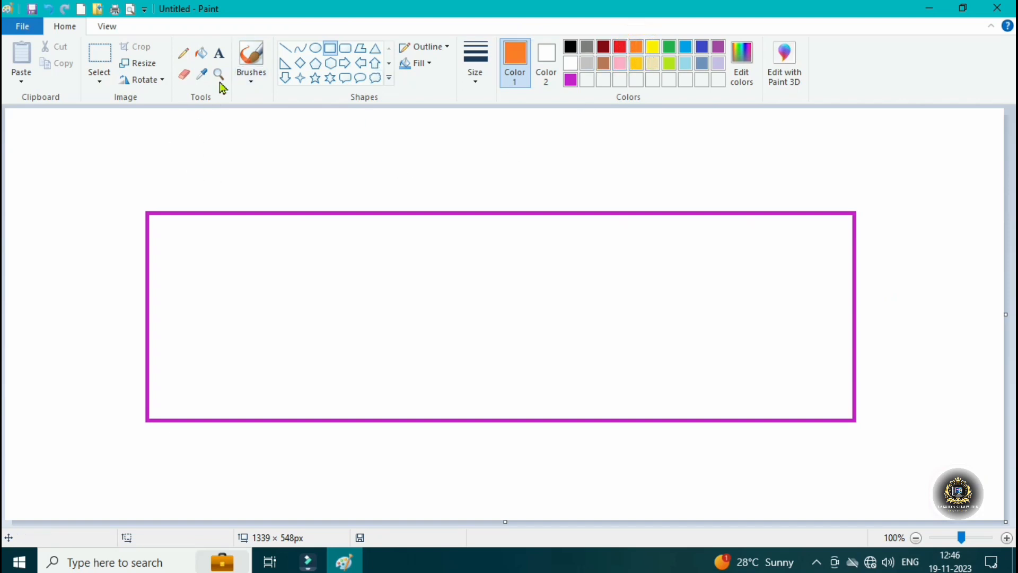
pyautogui.click(201, 53)
pyautogui.click(398, 260)
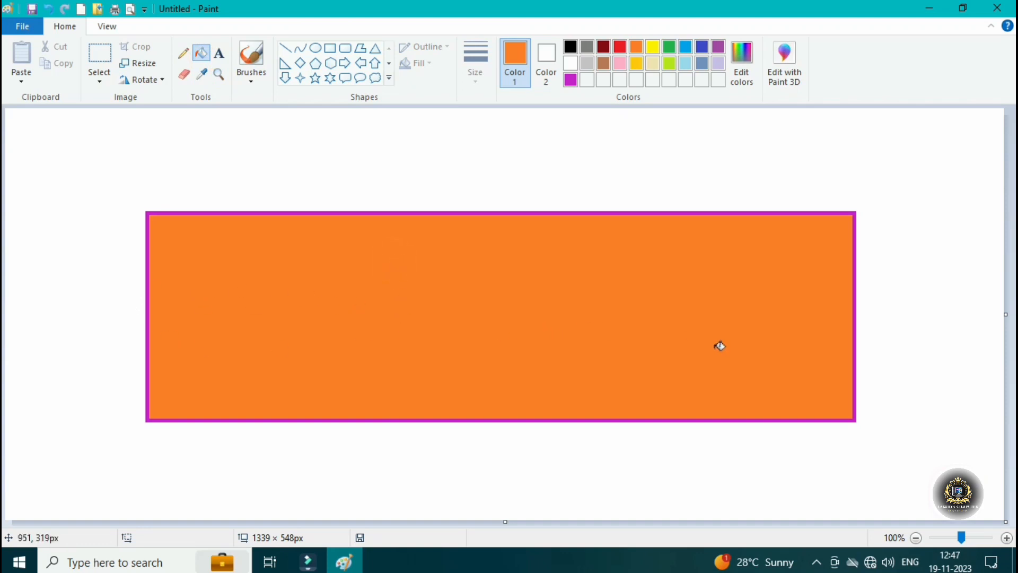
# Add the text "LAKSHYA COMPUTER" in magenta at size 26, in a text box about 807 × 142 px inside the orange rectangle.
pyautogui.click(218, 54)
pyautogui.moveTo(187, 260); pyautogui.dragTo(790, 368)
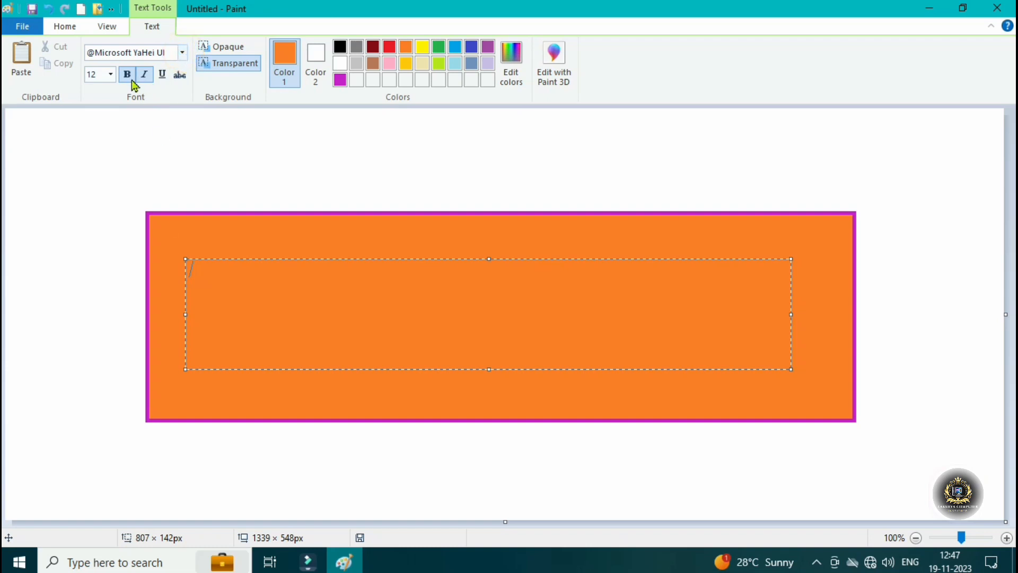
pyautogui.click(112, 75)
pyautogui.click(218, 274)
pyautogui.click(343, 83)
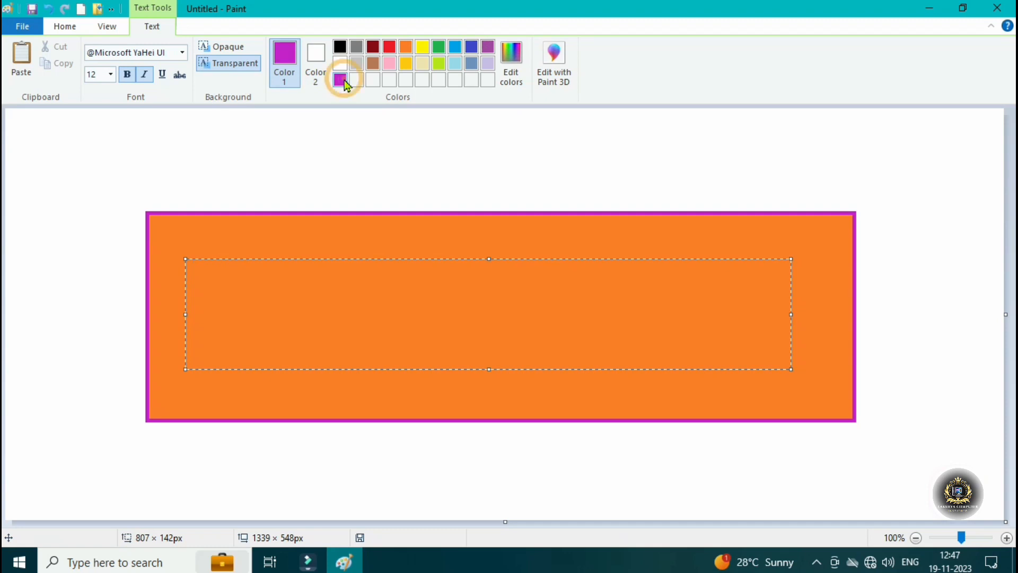
pyautogui.click(110, 75)
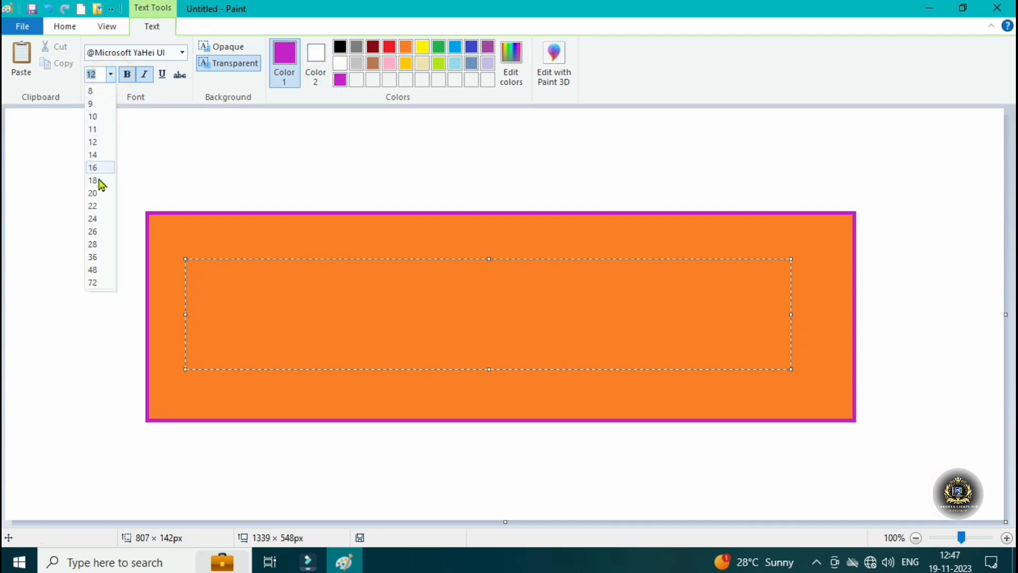
pyautogui.click(101, 232)
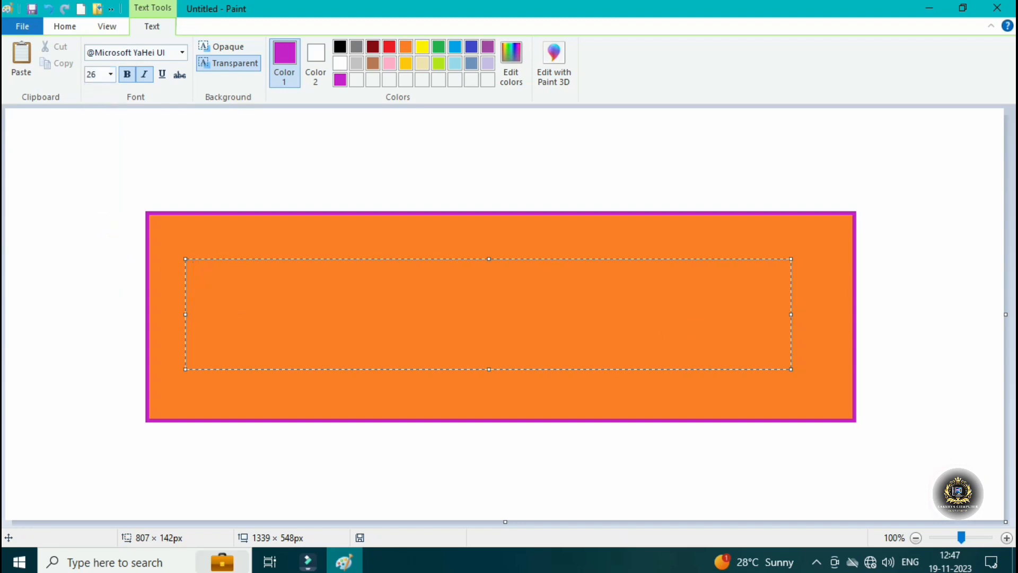
pyautogui.write('AKSHYA')
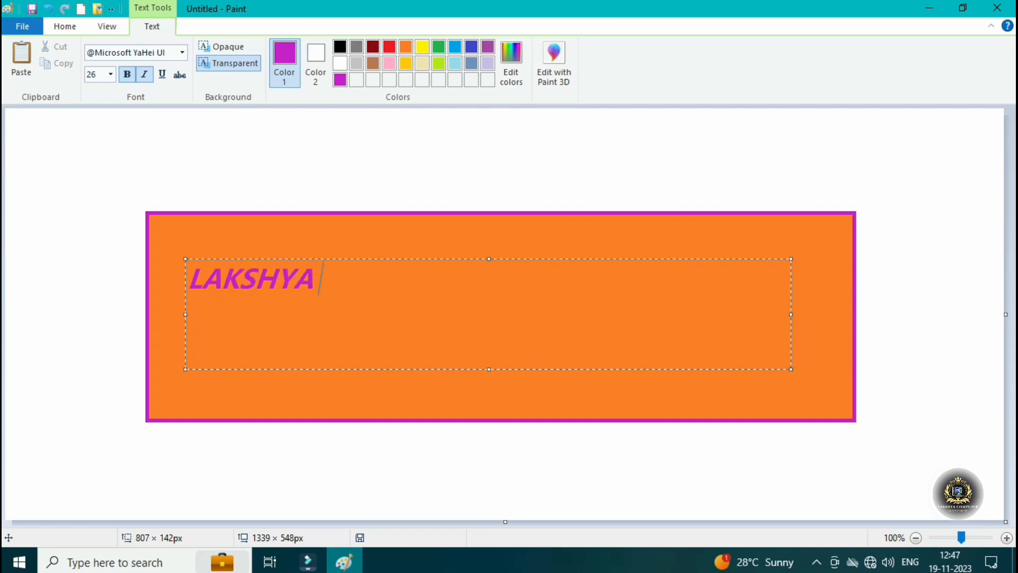
pyautogui.write(' COMPUTER')
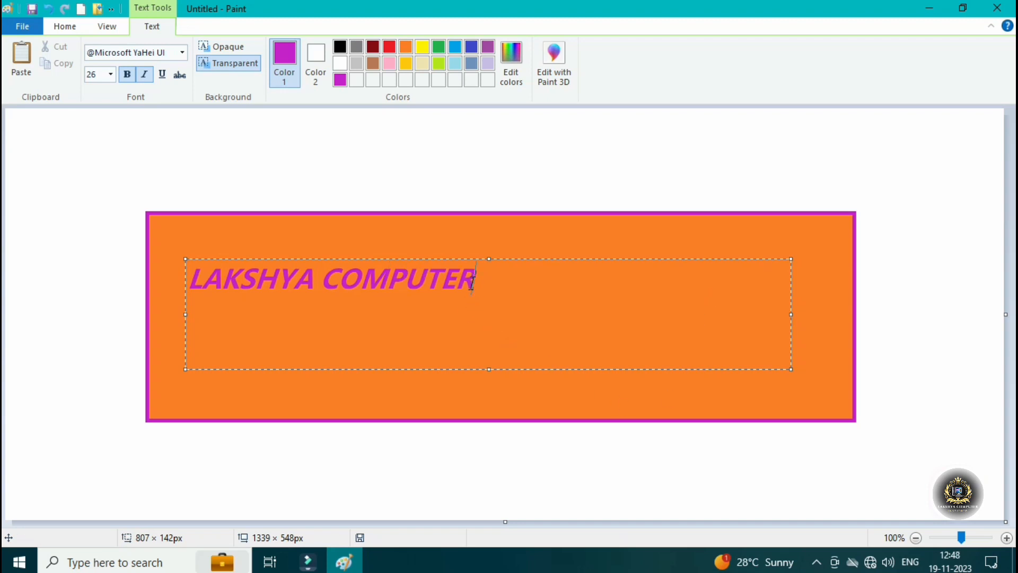
# Toggle bold and italic off and back on for the whole "LAKSHYA COMPUTER" text, and underline it.
pyautogui.moveTo(492, 280); pyautogui.dragTo(187, 291)
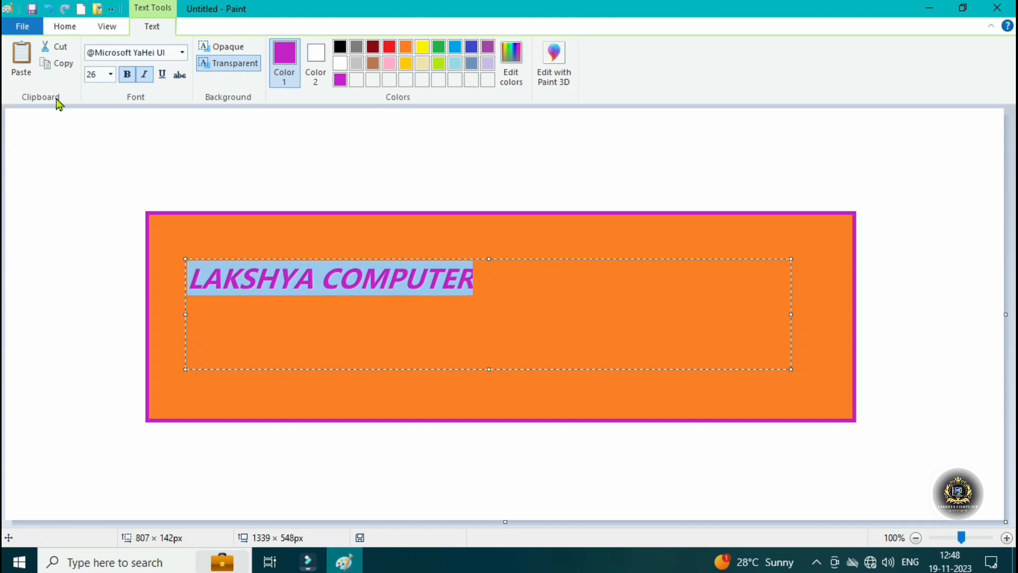
pyautogui.click(128, 74)
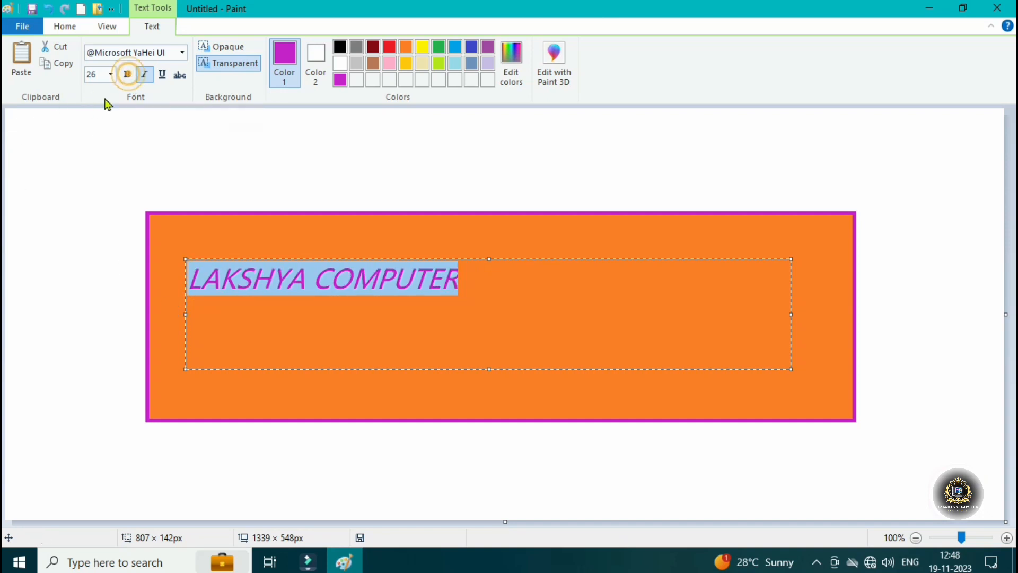
pyautogui.click(141, 75)
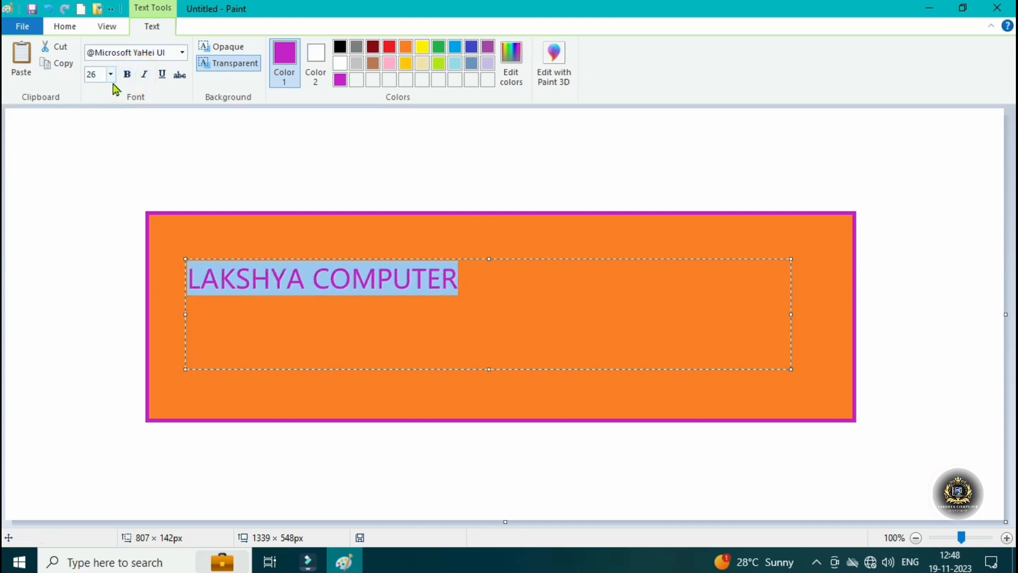
pyautogui.click(127, 75)
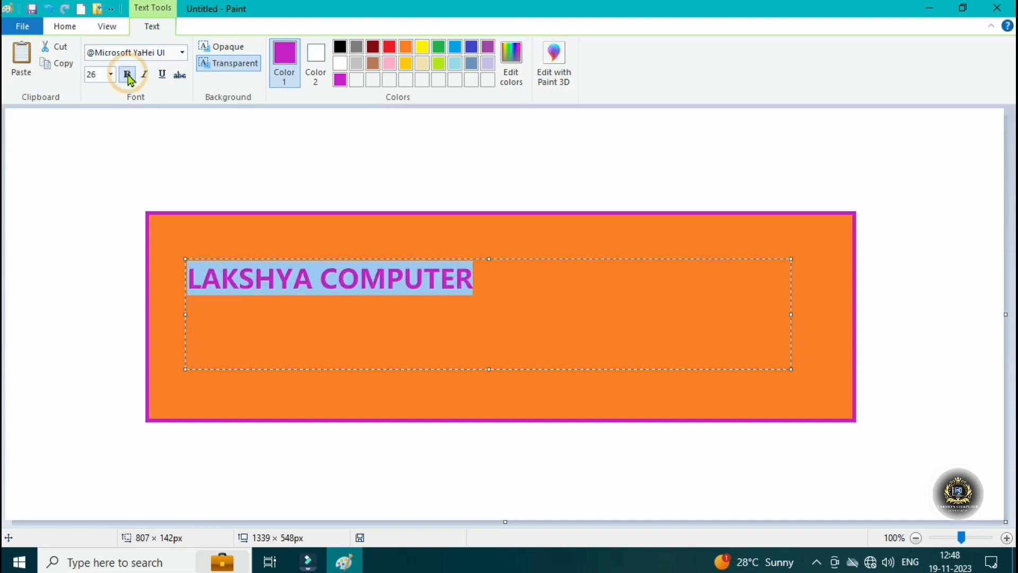
pyautogui.click(127, 74)
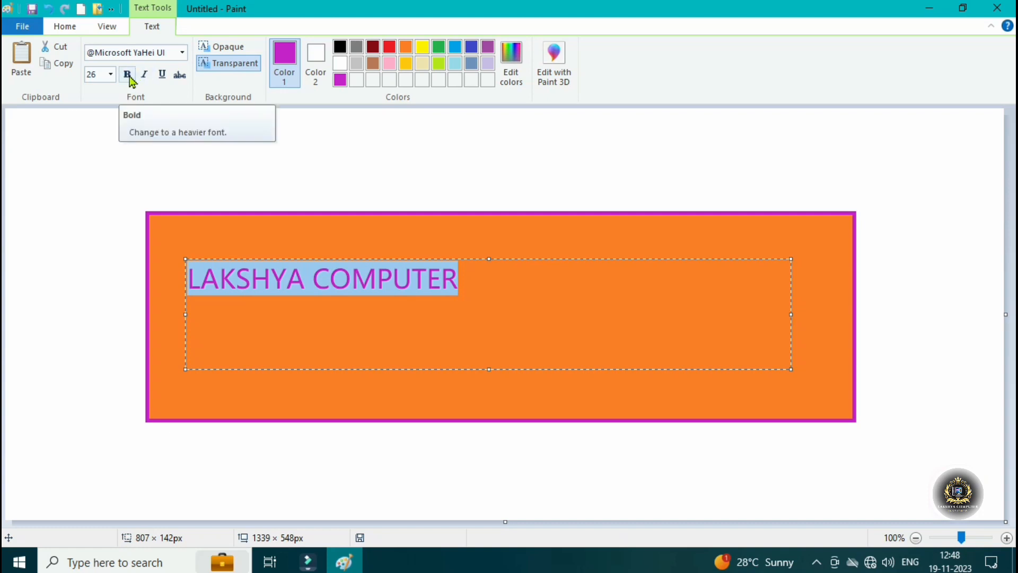
pyautogui.click(128, 74)
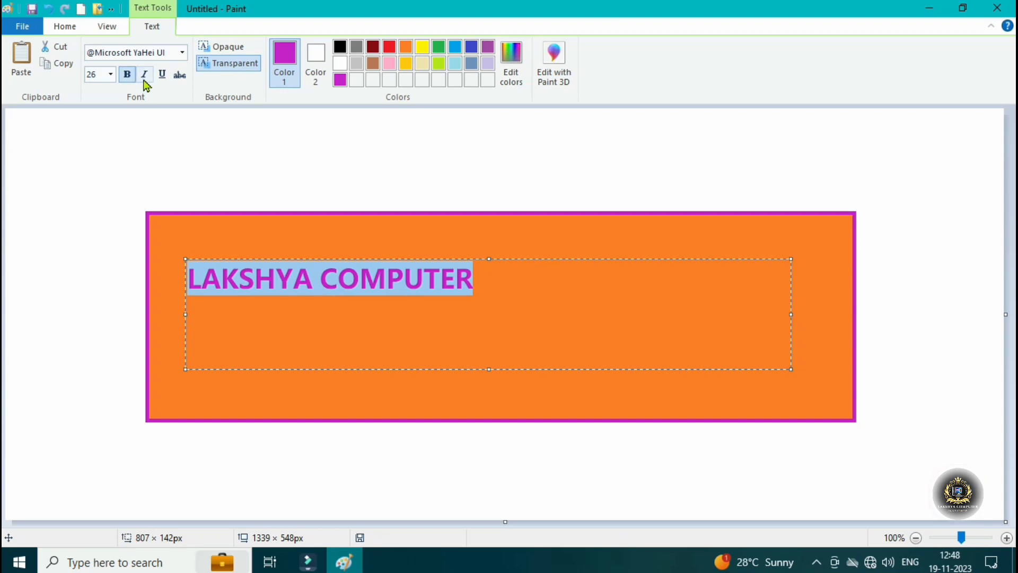
pyautogui.click(145, 76)
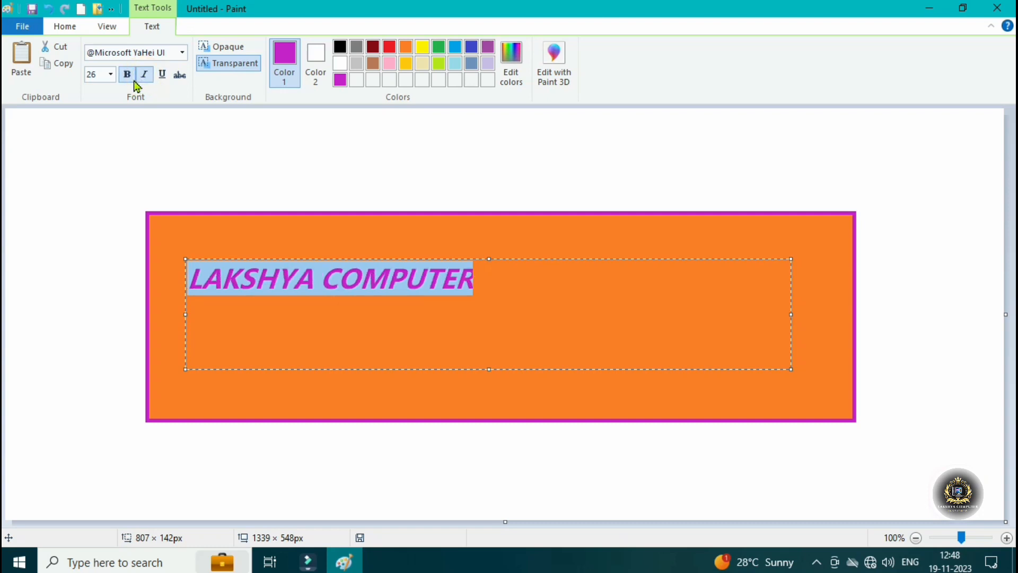
pyautogui.click(162, 74)
pyautogui.click(552, 304)
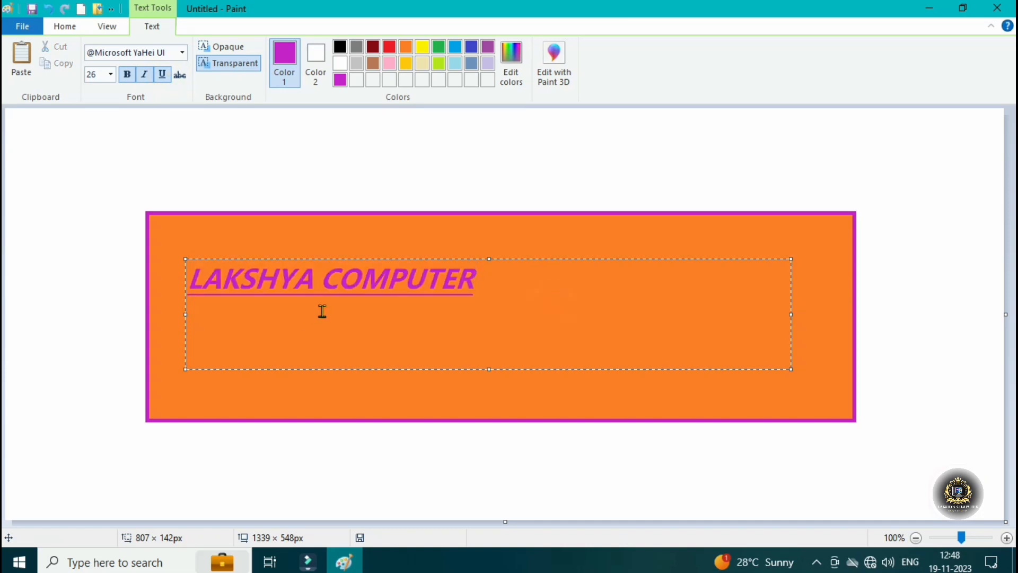
# Enlarge the underlined "LAKSHYA COMPUTER" text to font size 48 and try size 72.
pyautogui.moveTo(489, 279); pyautogui.dragTo(187, 281)
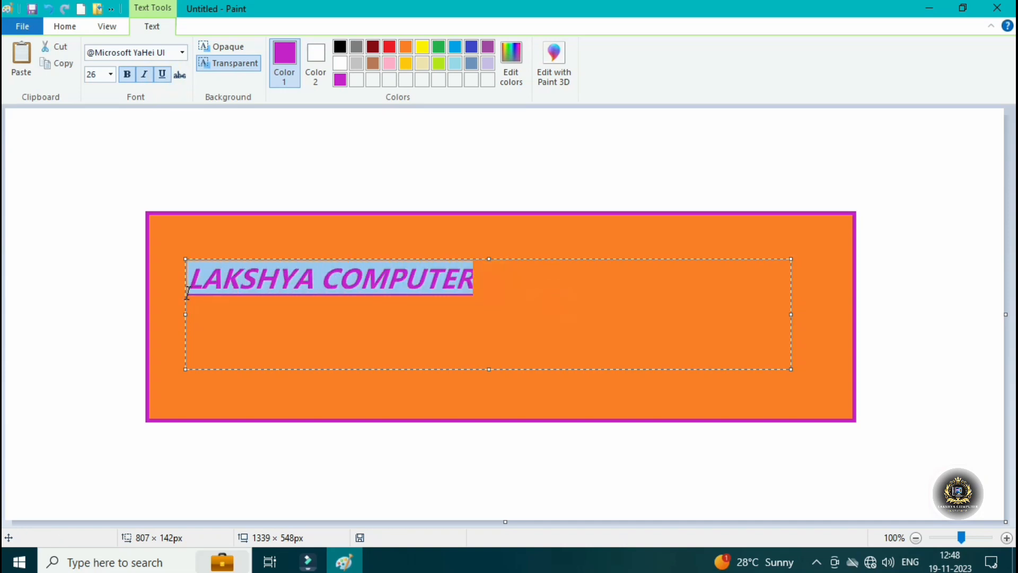
pyautogui.click(111, 75)
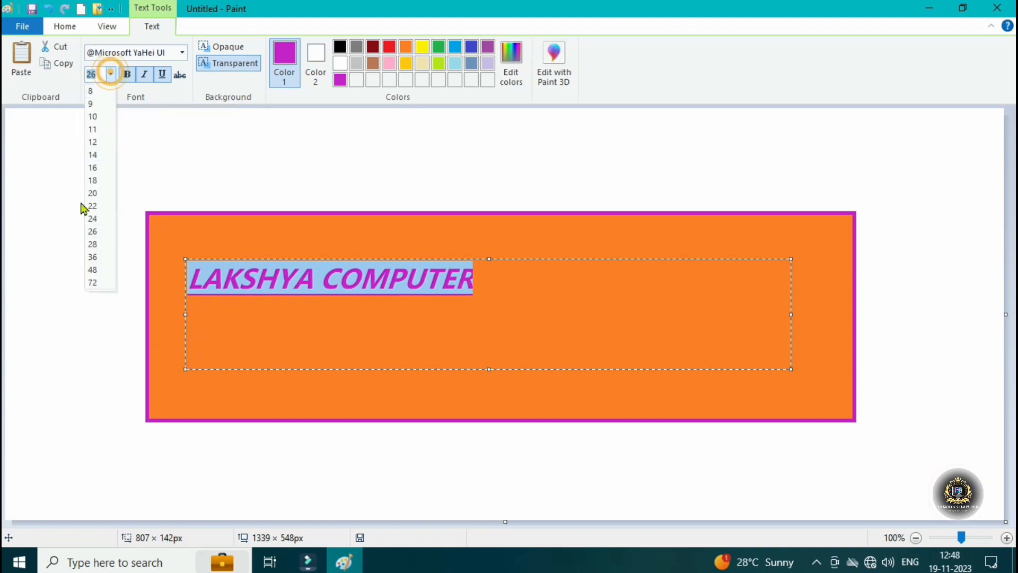
pyautogui.click(94, 269)
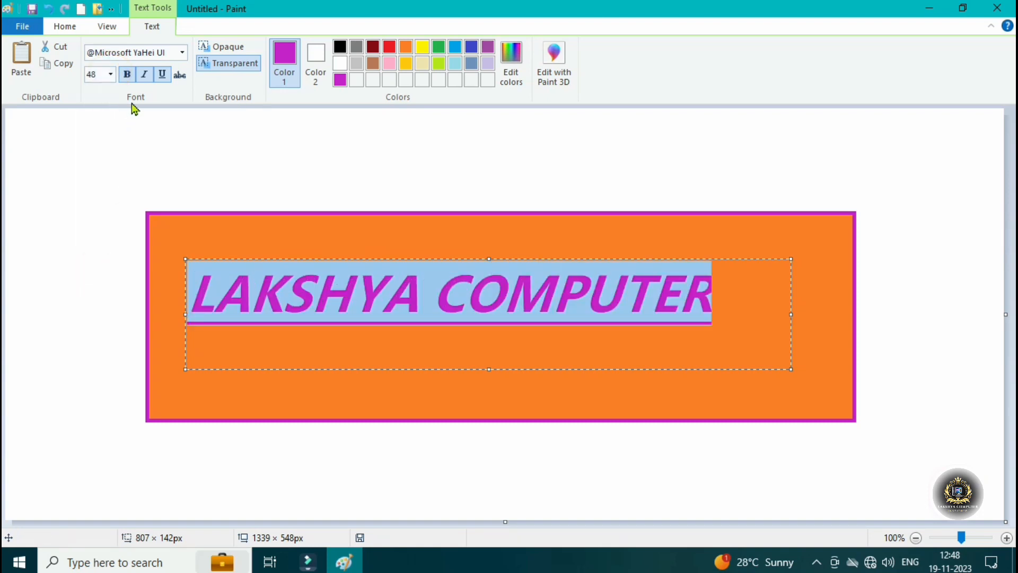
pyautogui.click(110, 74)
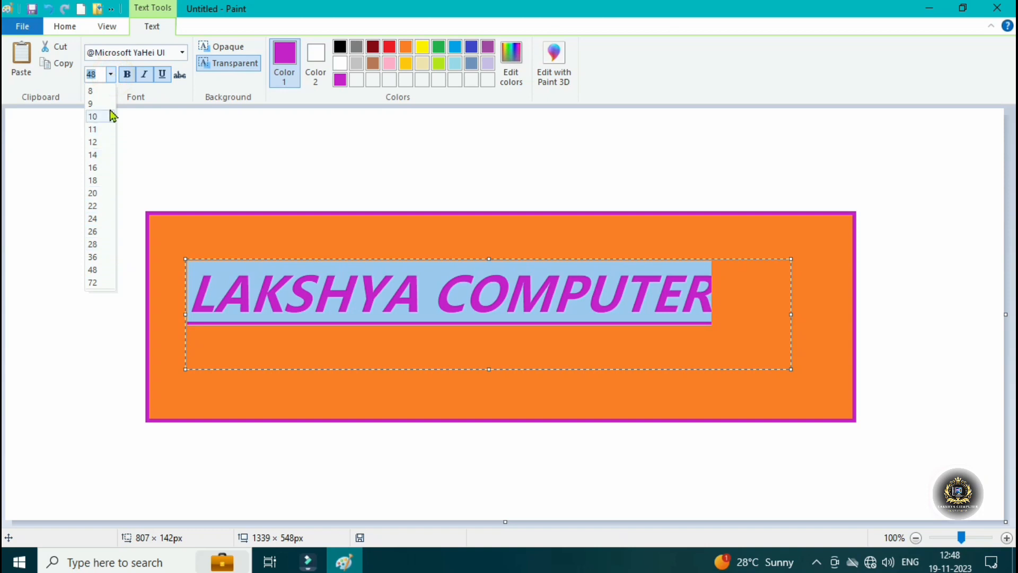
pyautogui.click(94, 283)
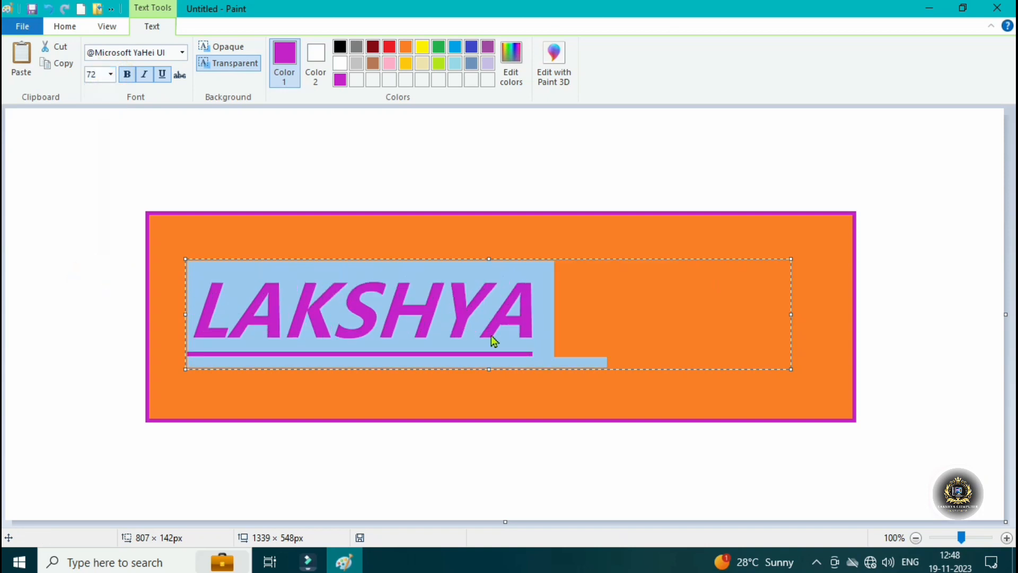
# Try custom font size 60 on the text, settle on size 50, and commit the text to the canvas.
pyautogui.click(112, 74)
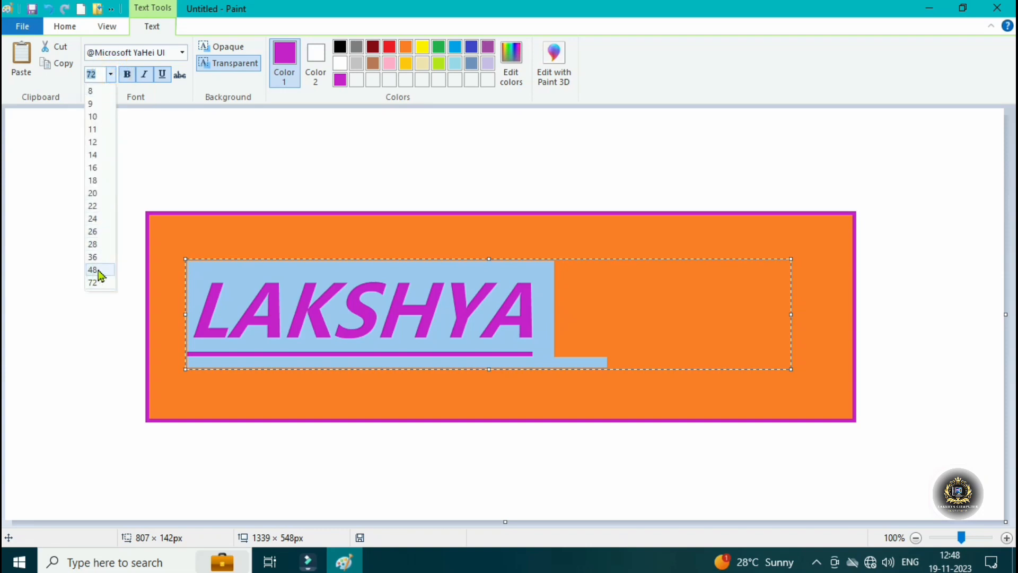
pyautogui.click(102, 75)
pyautogui.write('60')
pyautogui.press('Return')
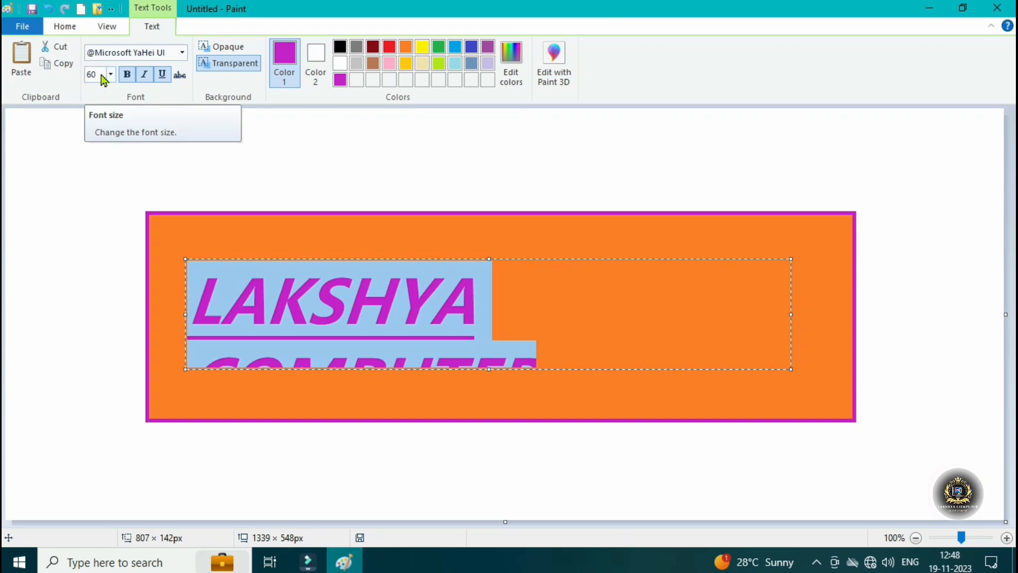
pyautogui.click(101, 79)
pyautogui.write('50')
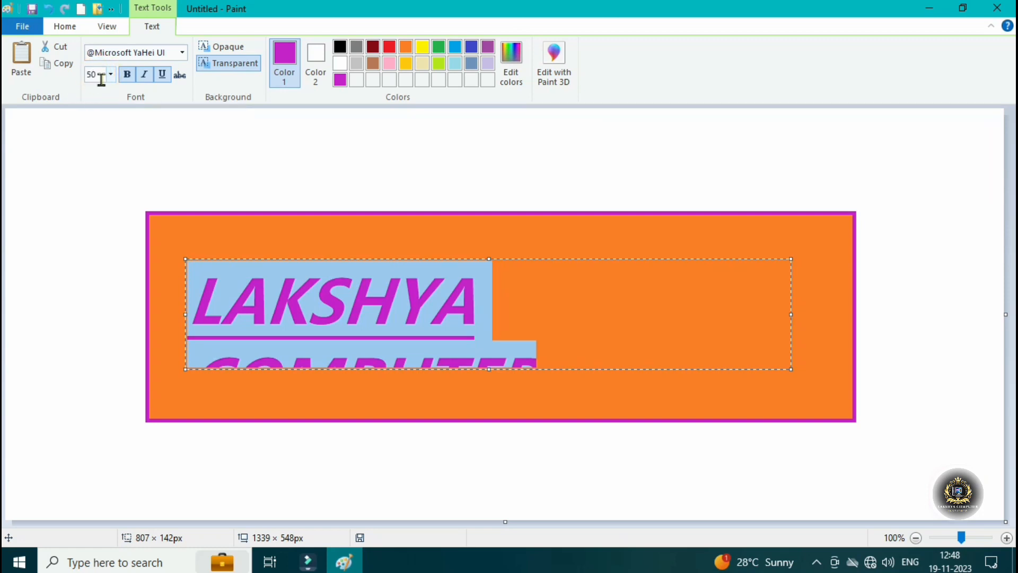
pyautogui.click(90, 134)
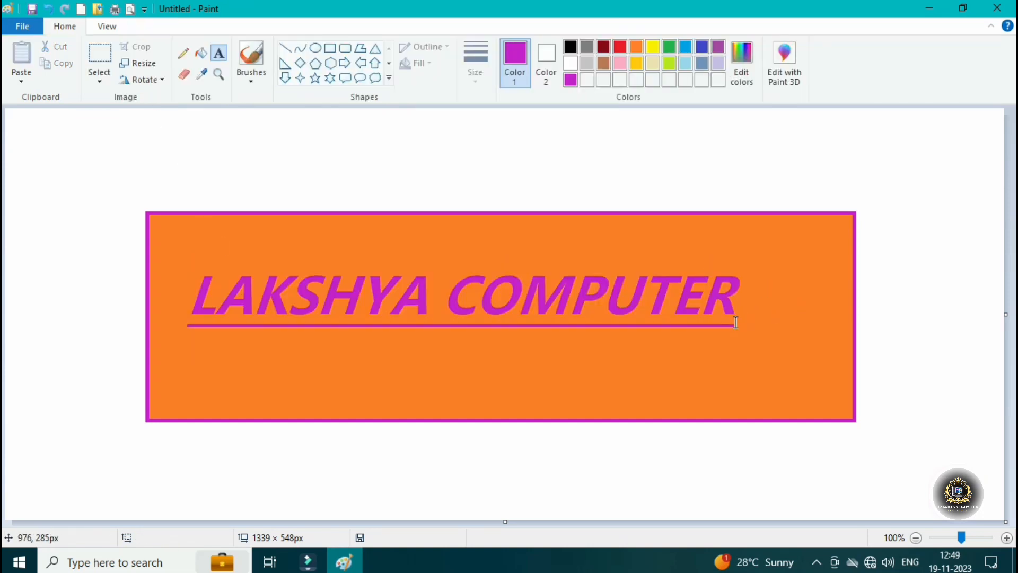
# Dismiss the stray empty text box and undo the "LAKSHYA COMPUTER" text placed on the rectangle.
pyautogui.click(760, 304)
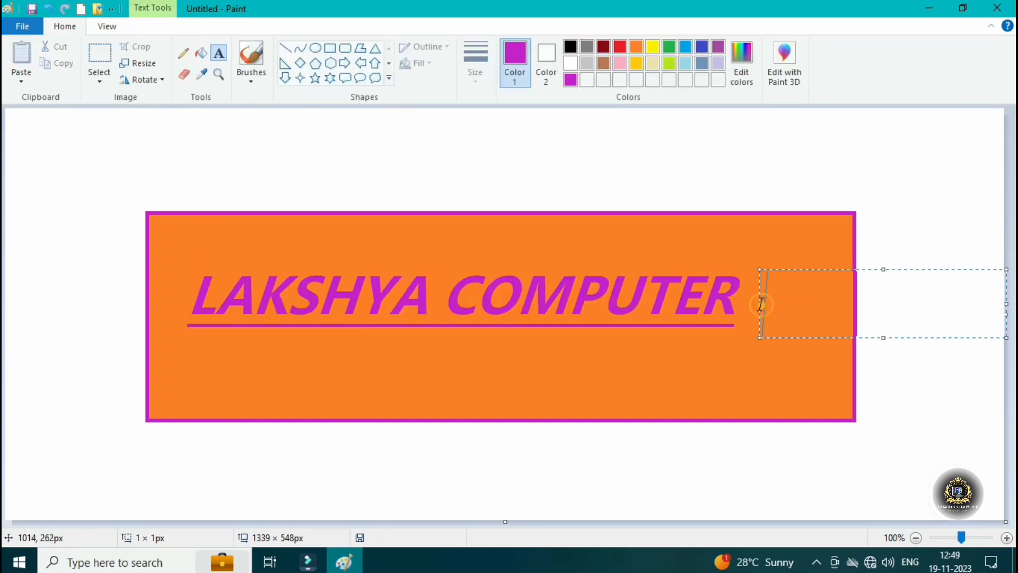
pyautogui.click(649, 335)
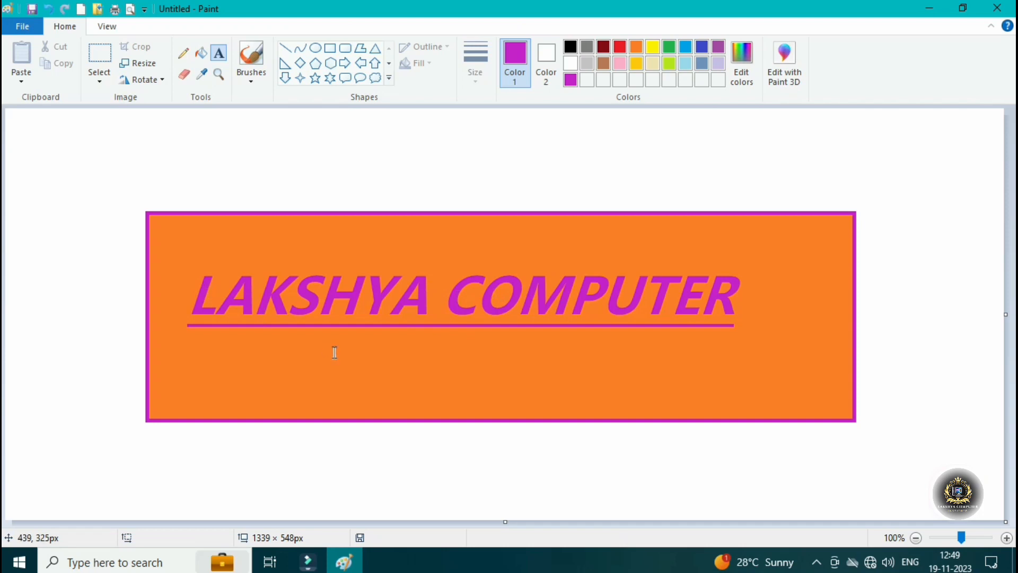
pyautogui.hotkey('ctrl', 'z')
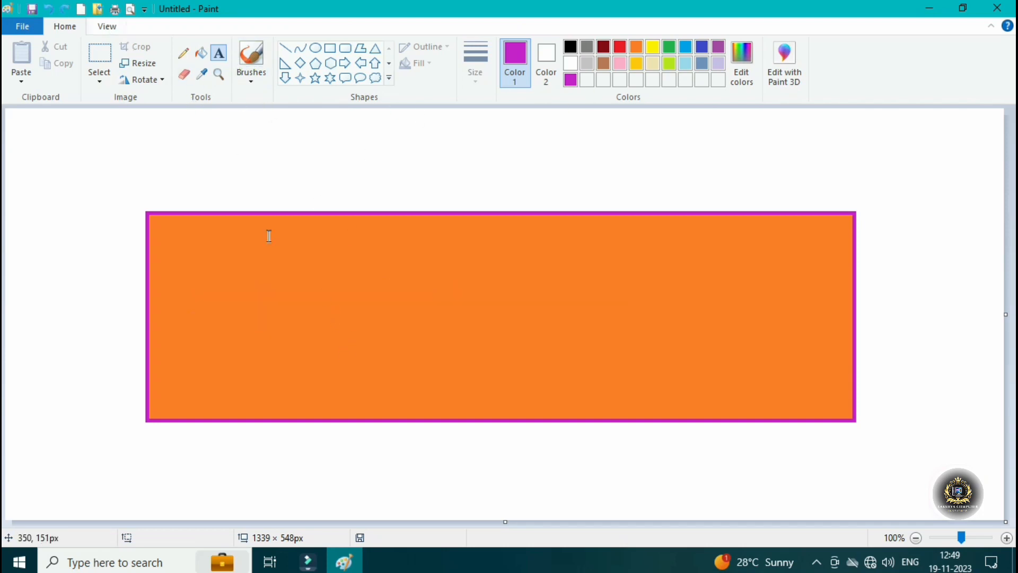
# Draw a new text box about 792 × 166 px inside the orange rectangle and enter "LAKSHYA COMPUTER".
pyautogui.moveTo(221, 250); pyautogui.dragTo(813, 377)
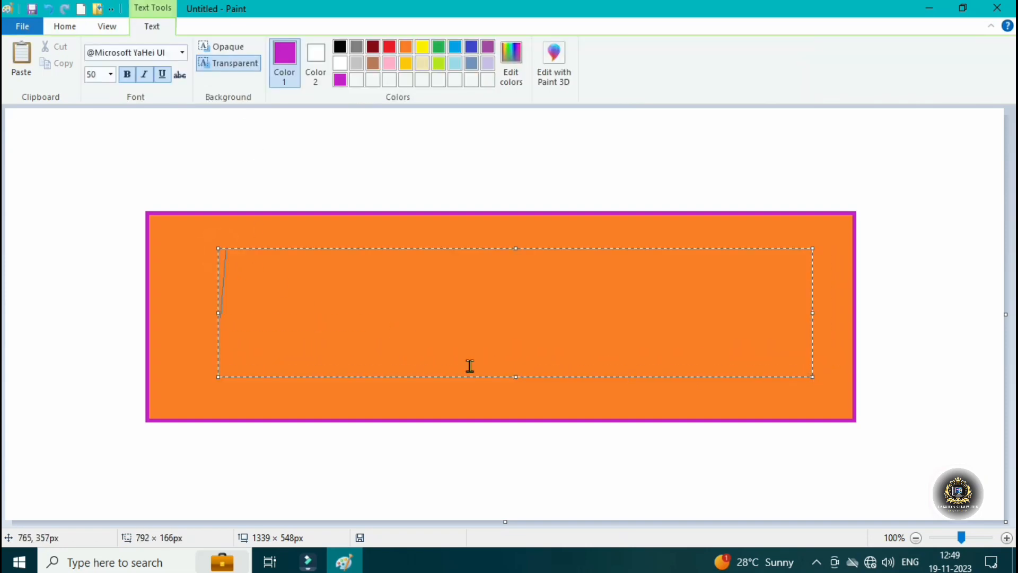
pyautogui.write('I')
pyautogui.press('BackSpace')
pyautogui.write('LAKS')
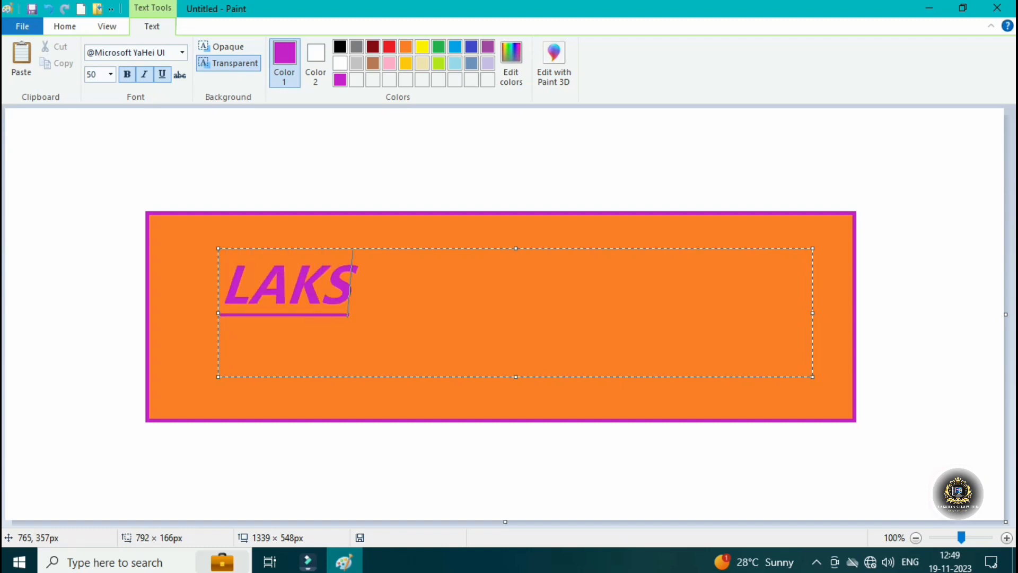
pyautogui.write('HYA COMPUTER')
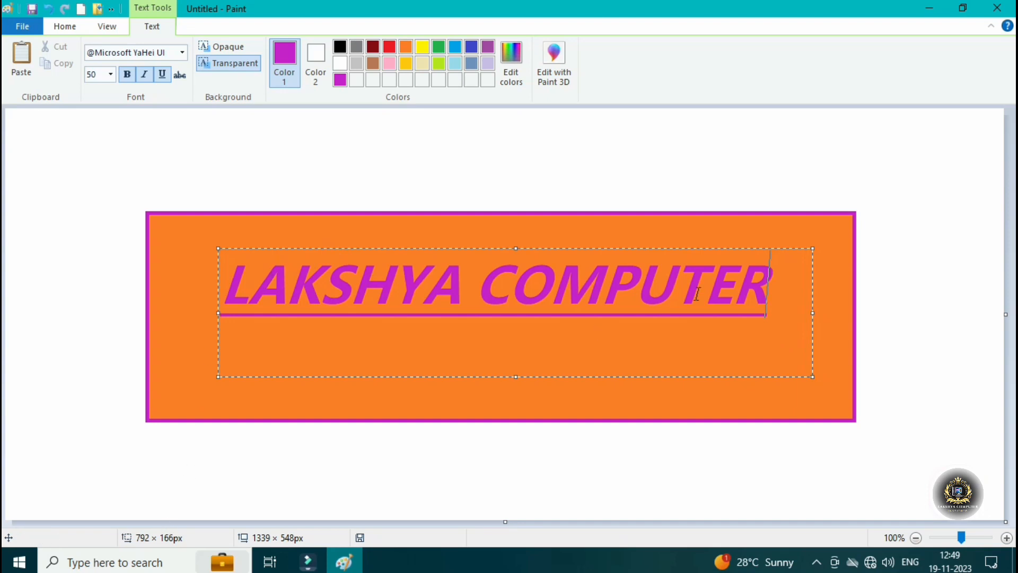
# Remove the underline and italic from the whole "LAKSHYA COMPUTER" text, and toggle bold off and back on.
pyautogui.moveTo(784, 302); pyautogui.dragTo(214, 303)
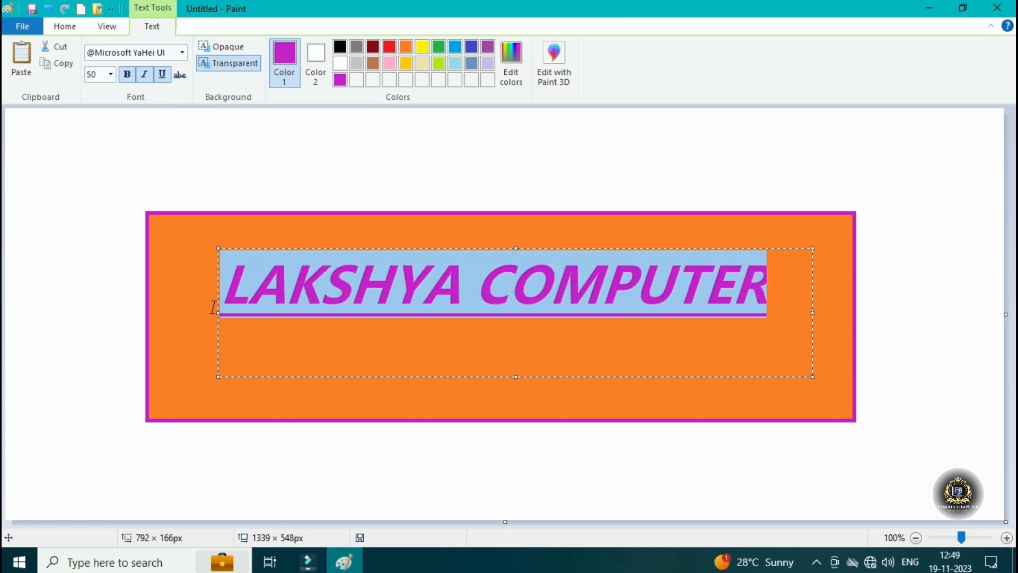
pyautogui.click(166, 74)
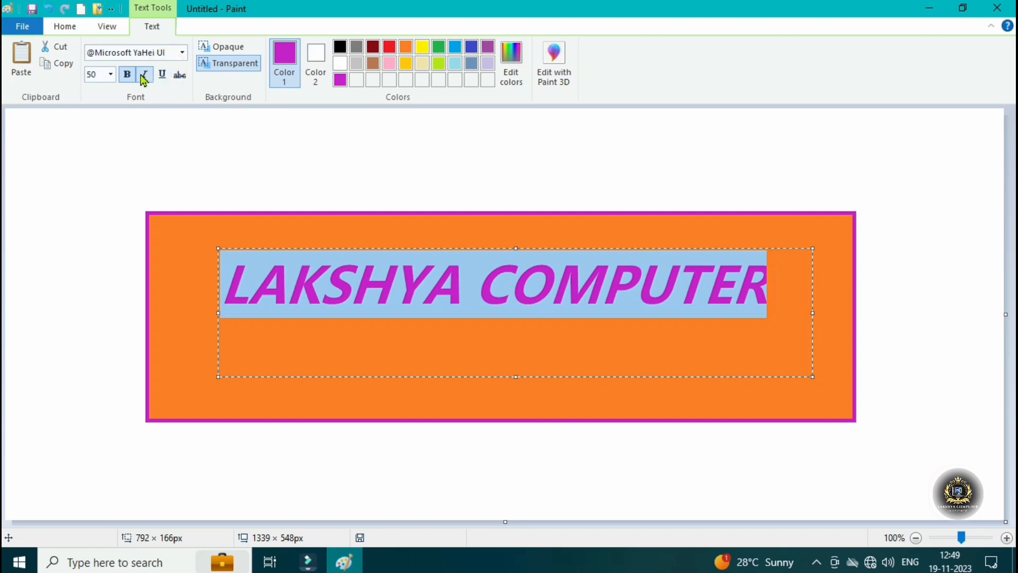
pyautogui.click(143, 76)
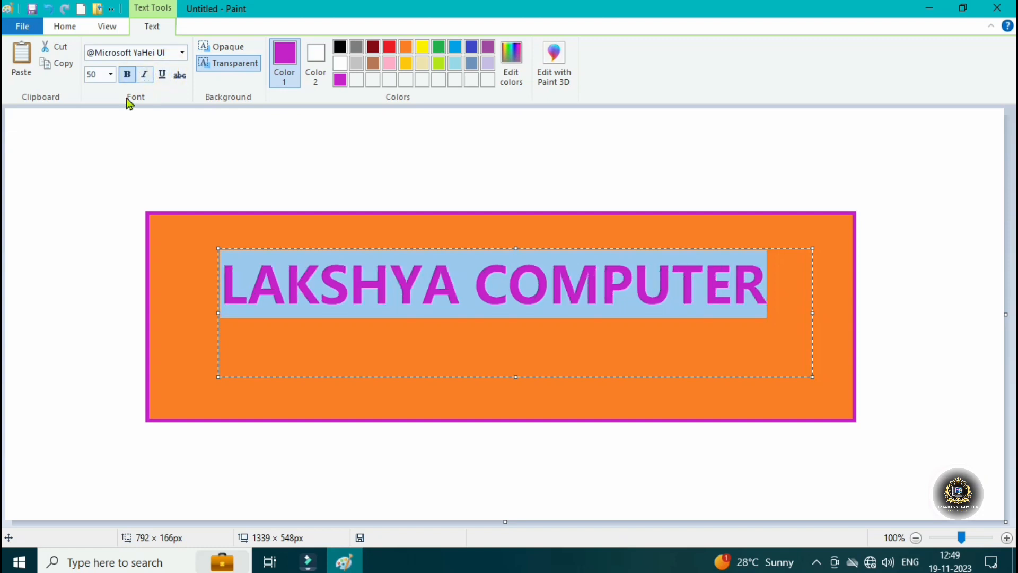
pyautogui.click(127, 75)
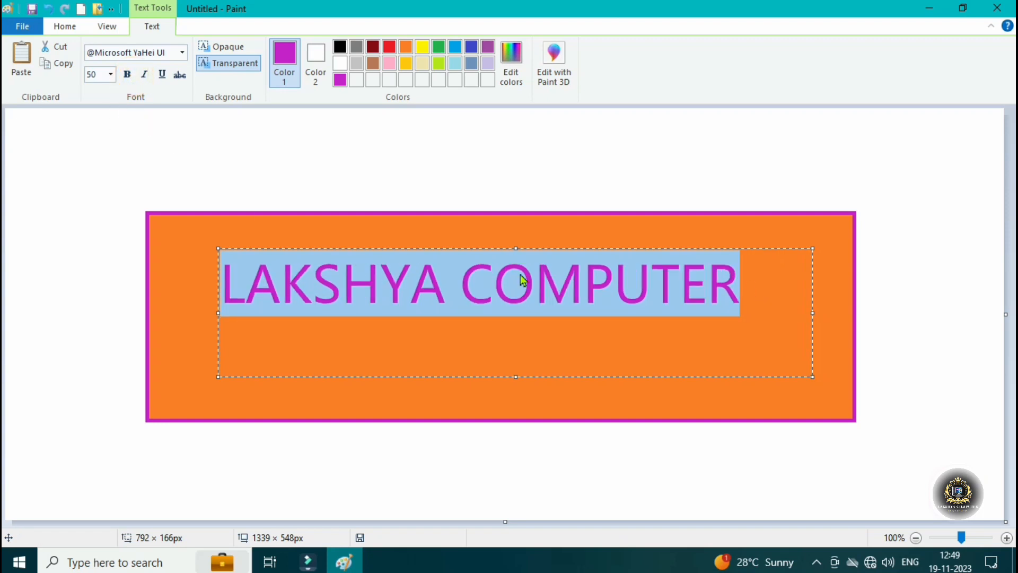
pyautogui.click(127, 75)
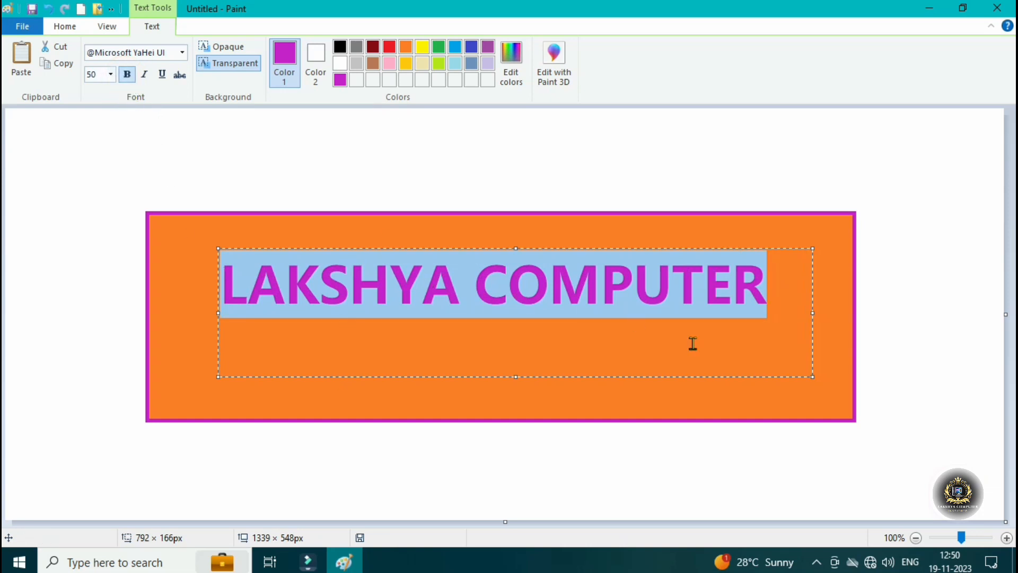
pyautogui.click(770, 296)
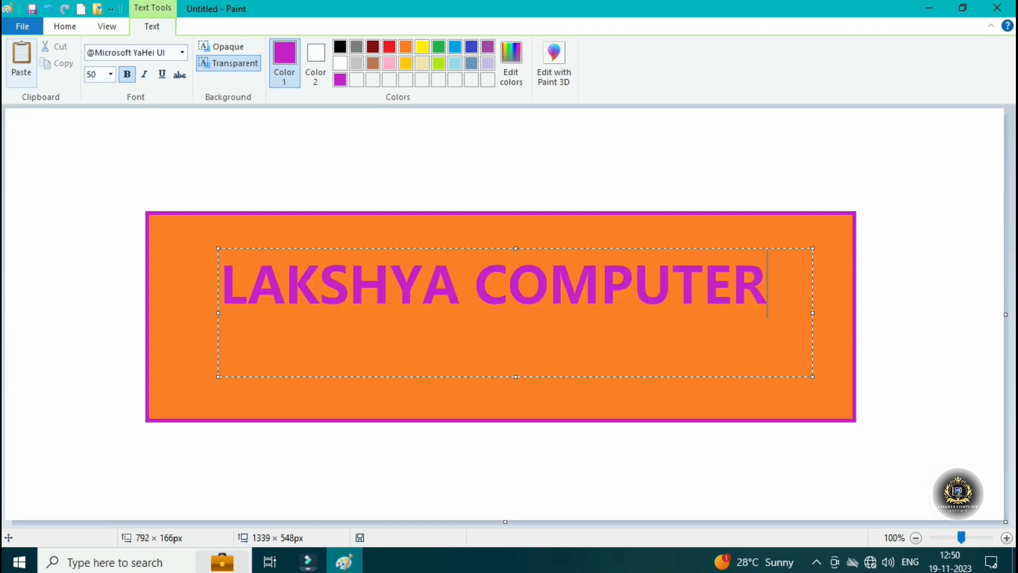
# Apply strikethrough to the whole "LAKSHYA COMPUTER" text and remove it again.
pyautogui.click(181, 76)
pyautogui.moveTo(781, 281); pyautogui.dragTo(220, 285)
pyautogui.click(222, 283)
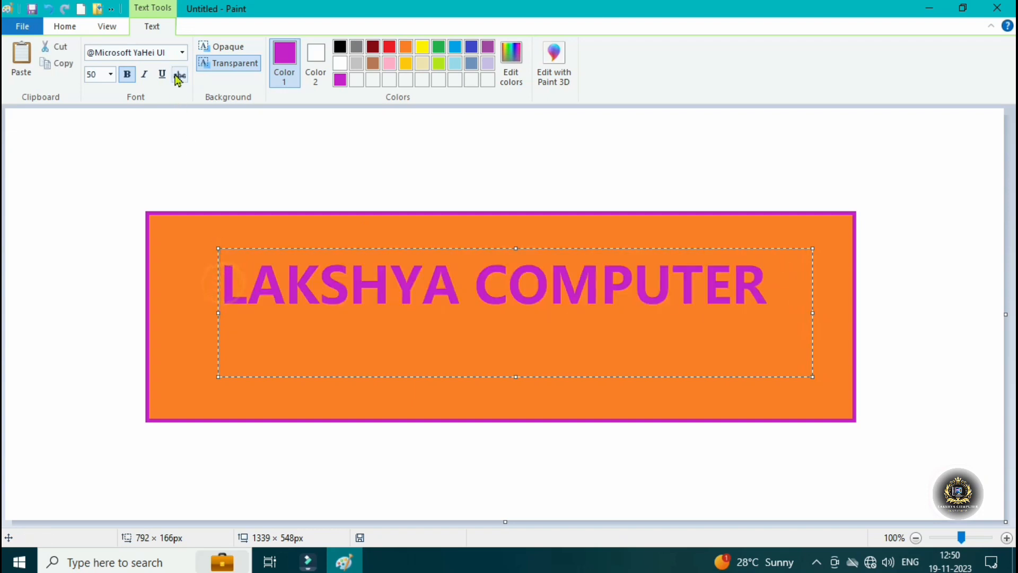
pyautogui.click(240, 292)
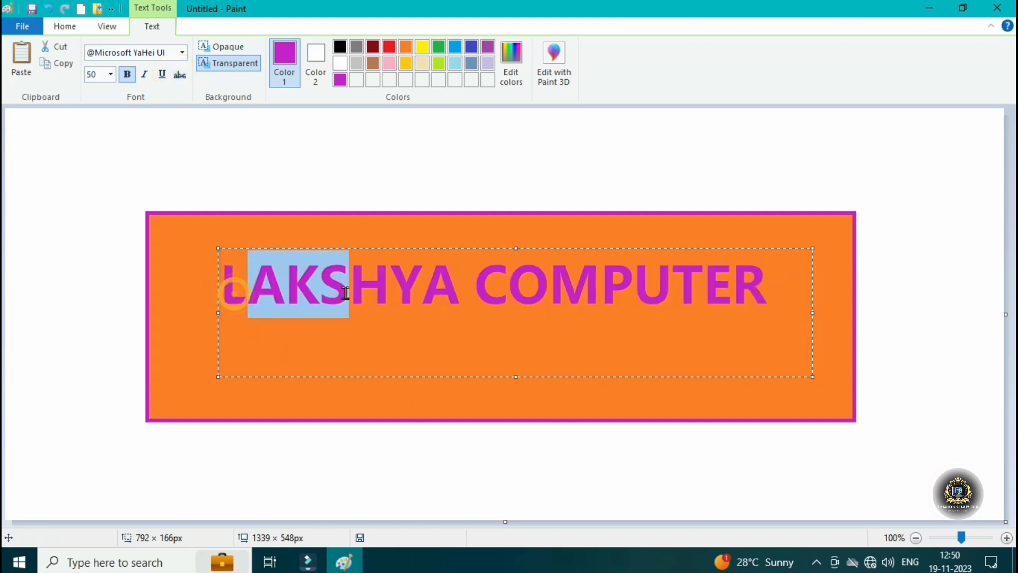
pyautogui.moveTo(224, 285); pyautogui.dragTo(765, 317)
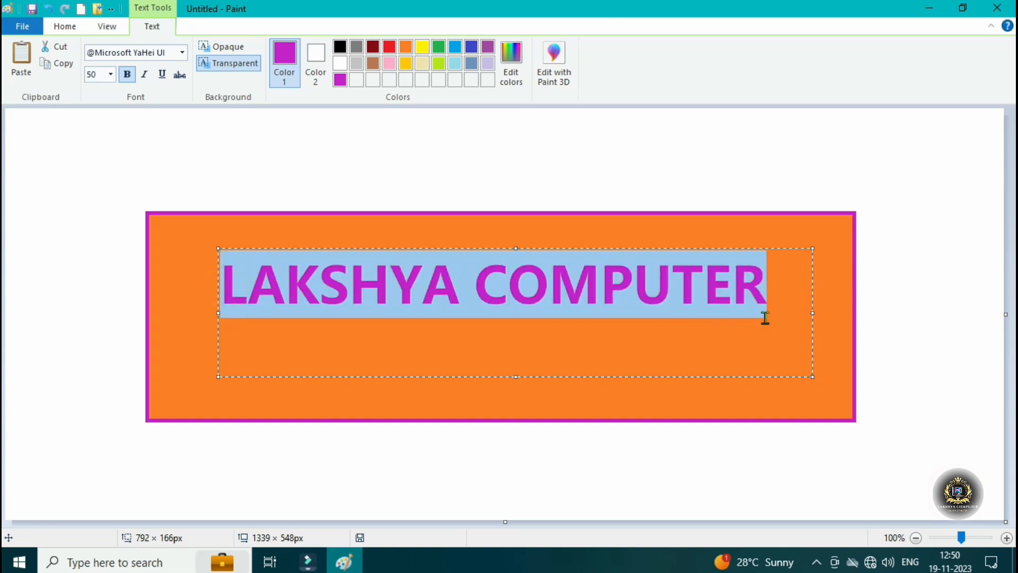
pyautogui.click(180, 75)
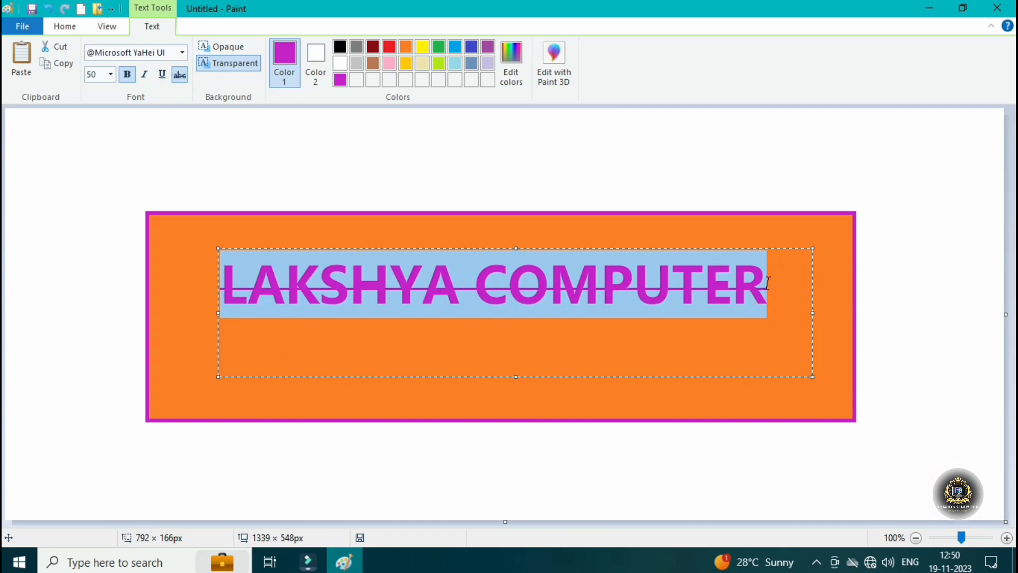
pyautogui.click(179, 76)
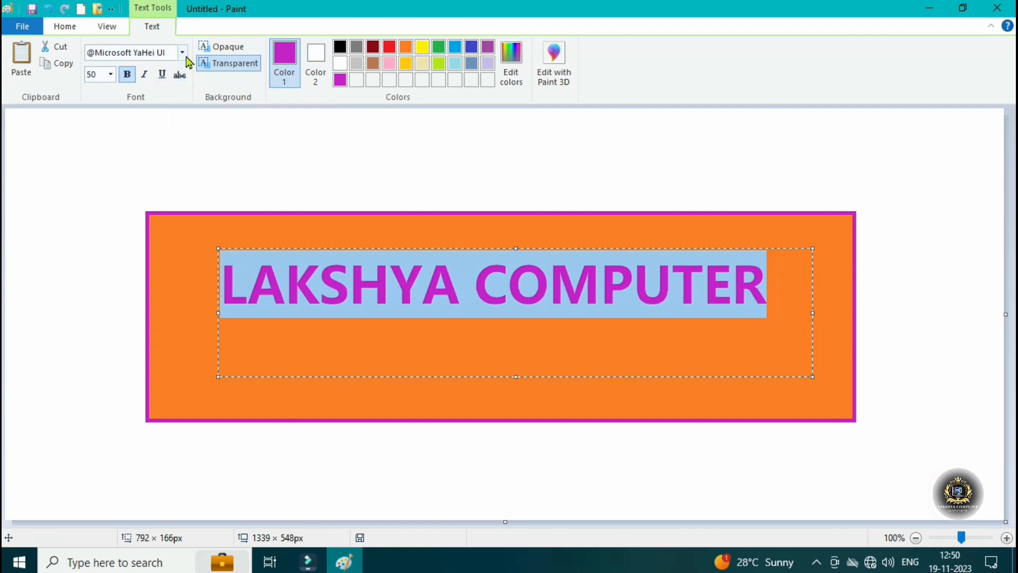
pyautogui.click(182, 52)
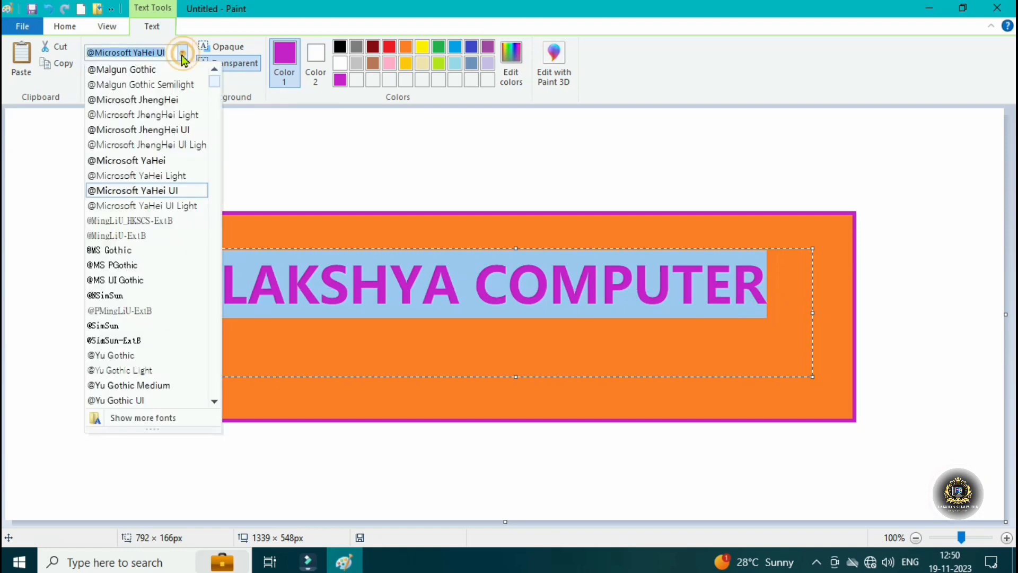
pyautogui.click(157, 149)
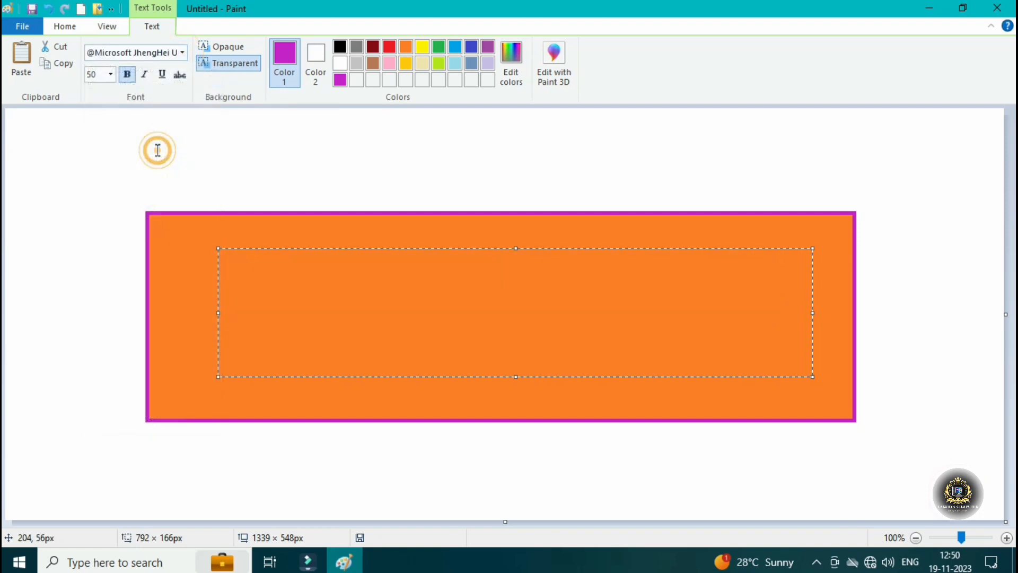
pyautogui.click(183, 53)
pyautogui.click(158, 104)
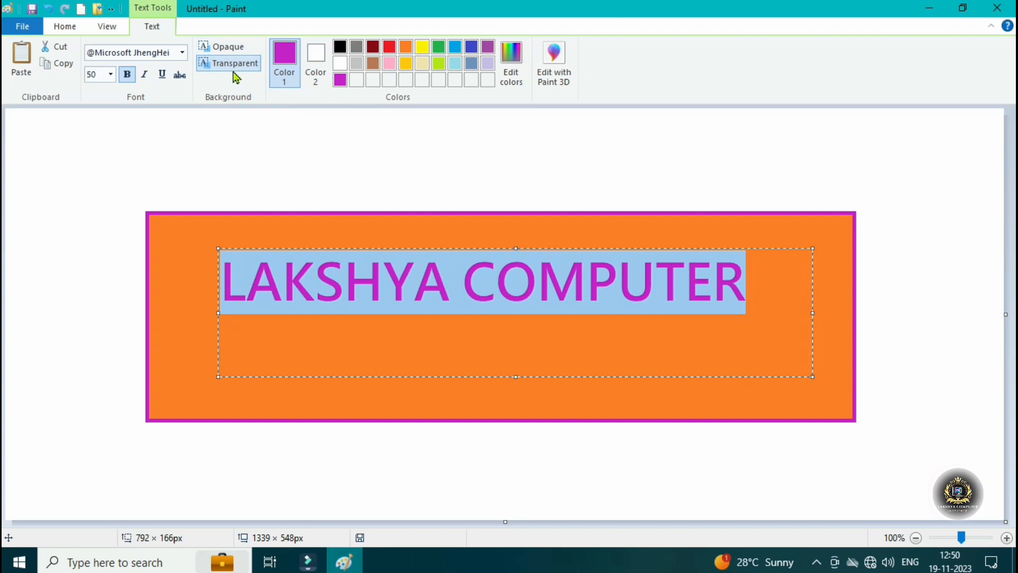
pyautogui.click(773, 307)
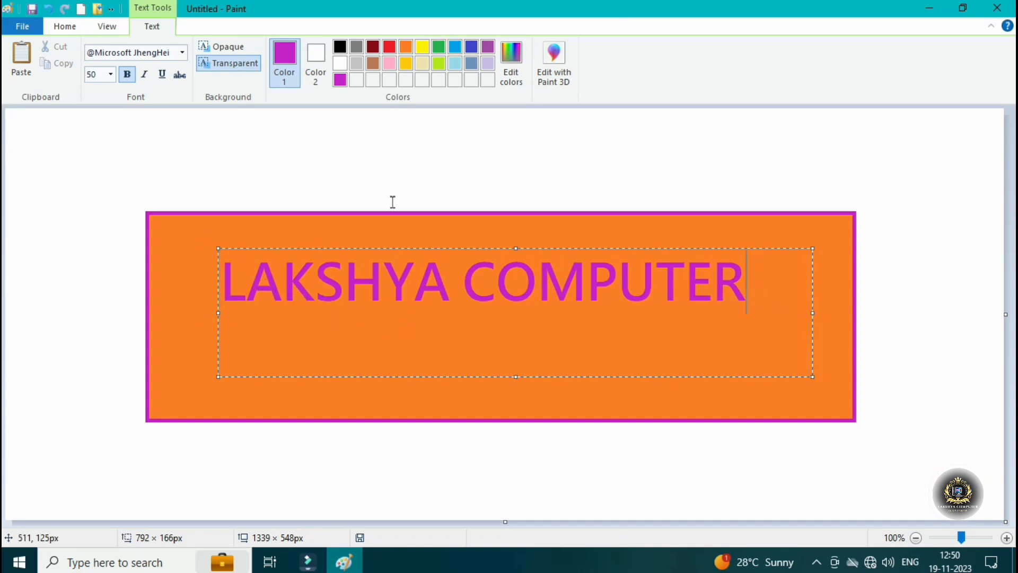
# Try an opaque text background, restore the transparent one, and place the text in the orange rectangle's upper-left corner.
pyautogui.click(230, 48)
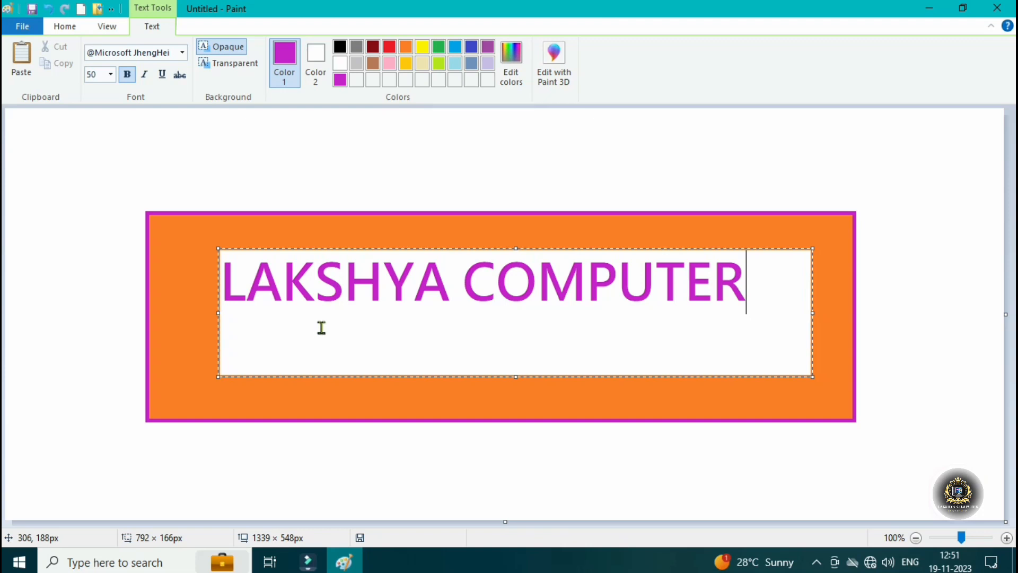
pyautogui.click(227, 69)
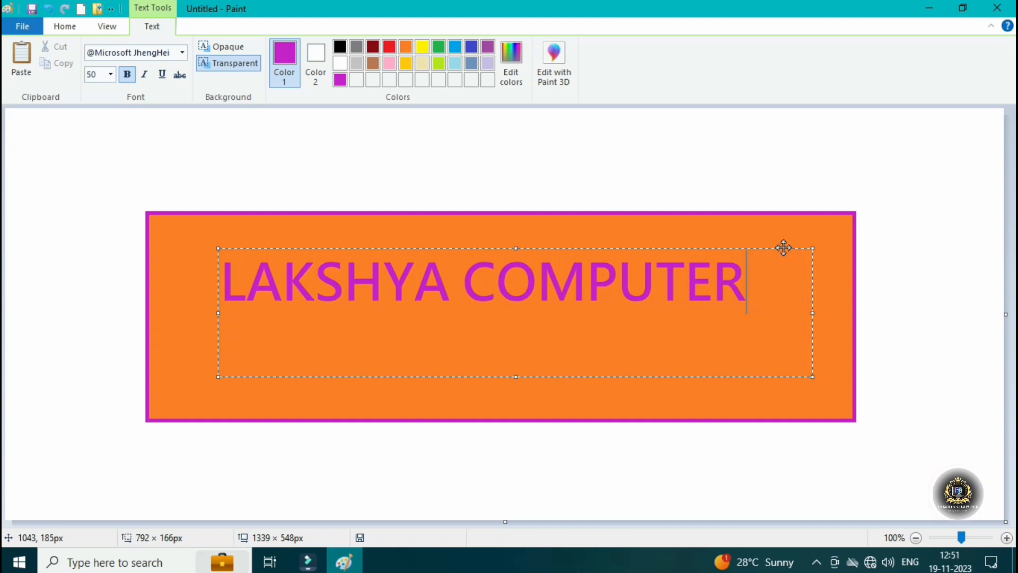
pyautogui.moveTo(783, 246); pyautogui.dragTo(713, 210)
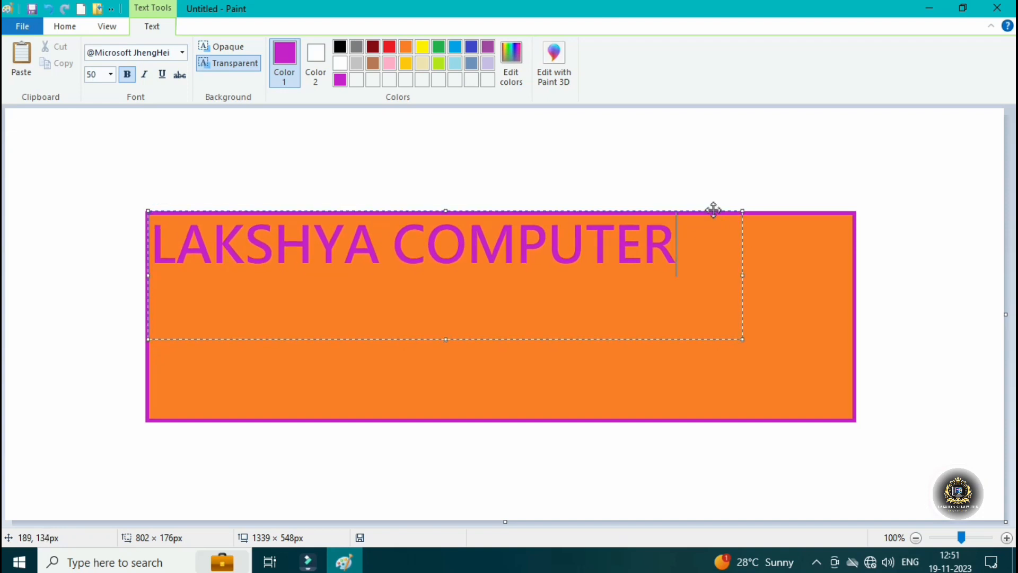
pyautogui.click(897, 323)
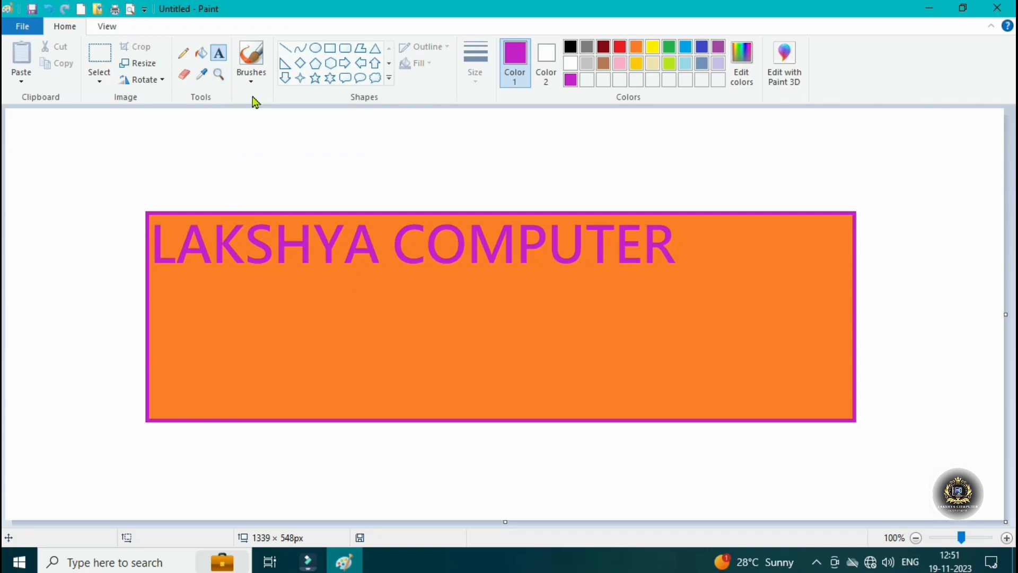
# Magnify the lower-left corner of the orange rectangle in steps up to 800%.
pyautogui.click(218, 74)
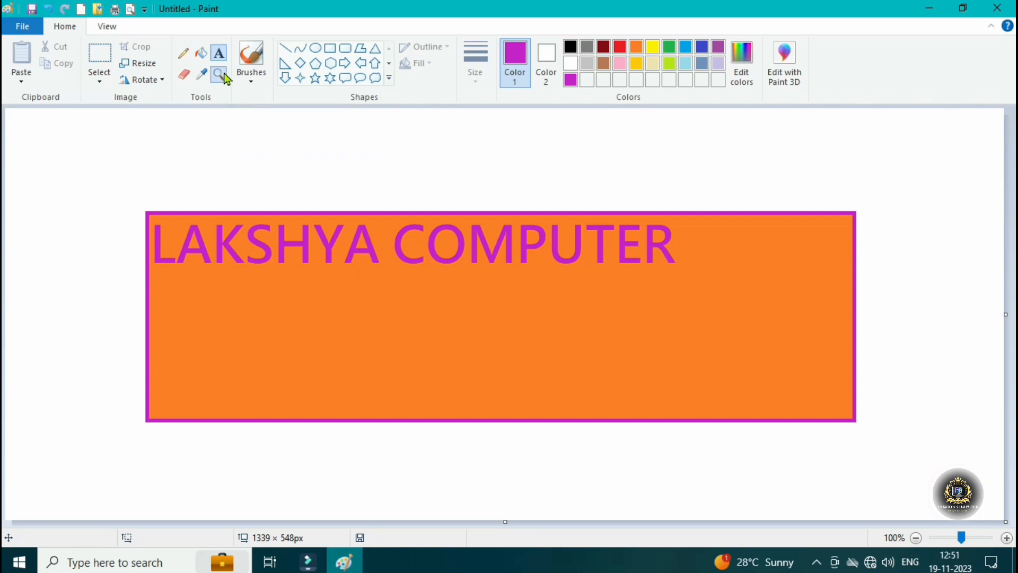
pyautogui.click(152, 409)
pyautogui.click(297, 267)
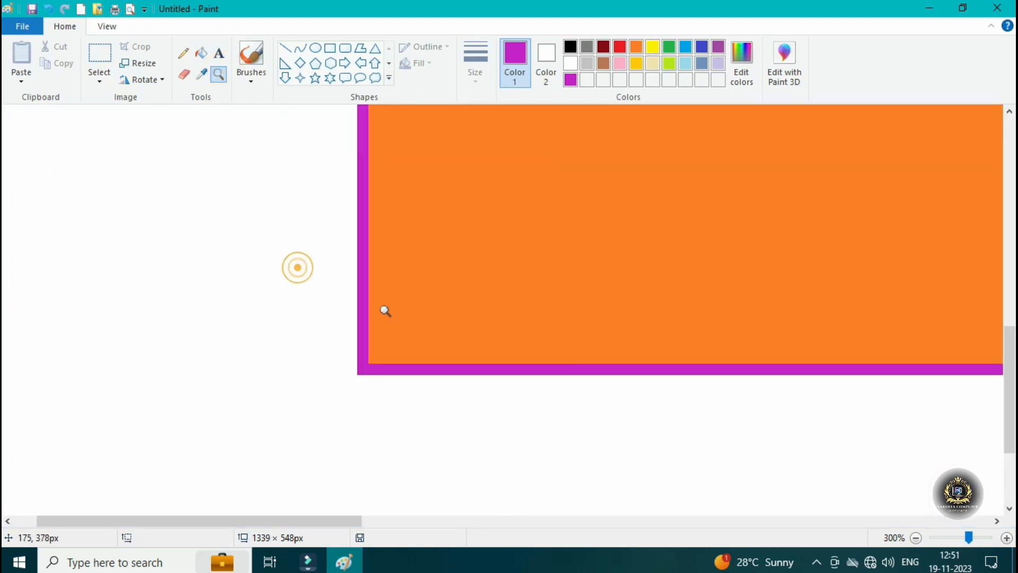
pyautogui.click(409, 325)
pyautogui.click(302, 268)
pyautogui.click(286, 252)
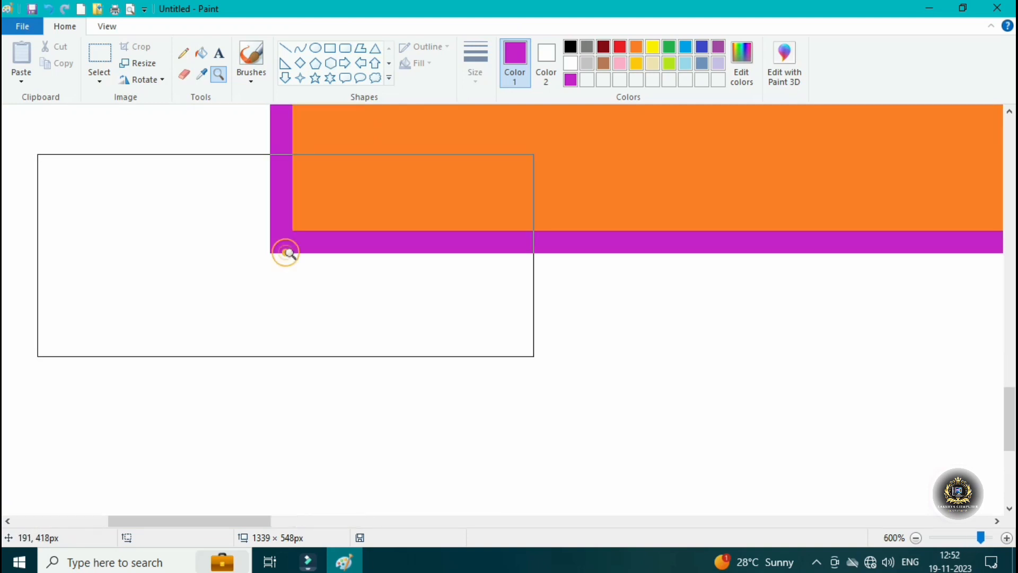
pyautogui.click(326, 269)
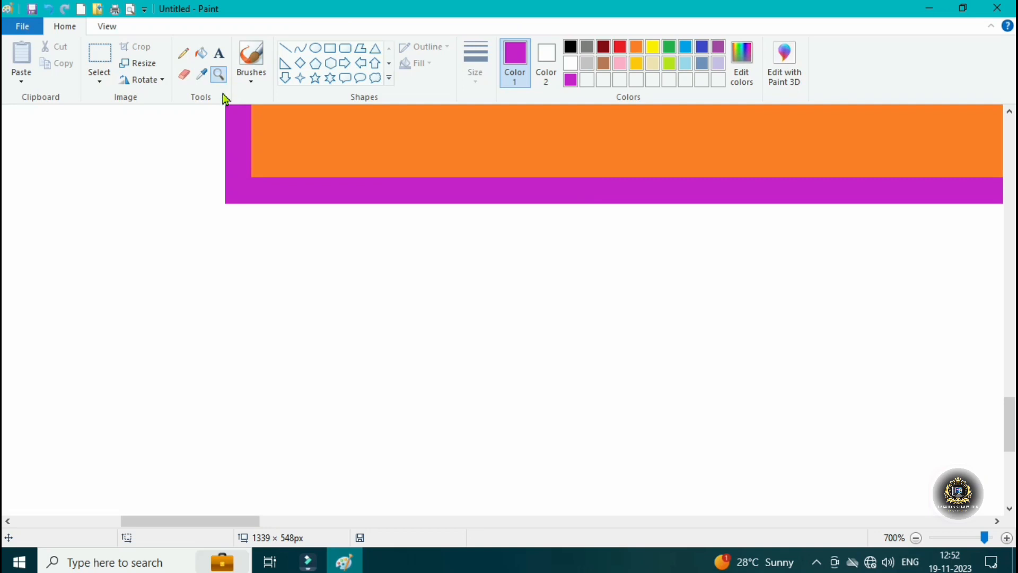
pyautogui.click(383, 327)
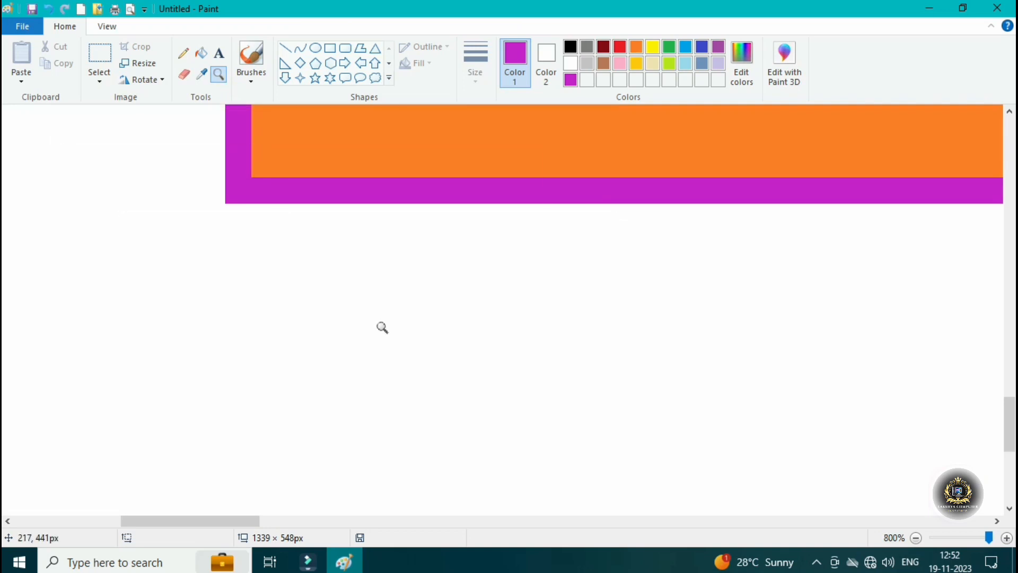
# Zoom out step by step to below actual size, and return the view to 100%.
pyautogui.rightClick(383, 327)
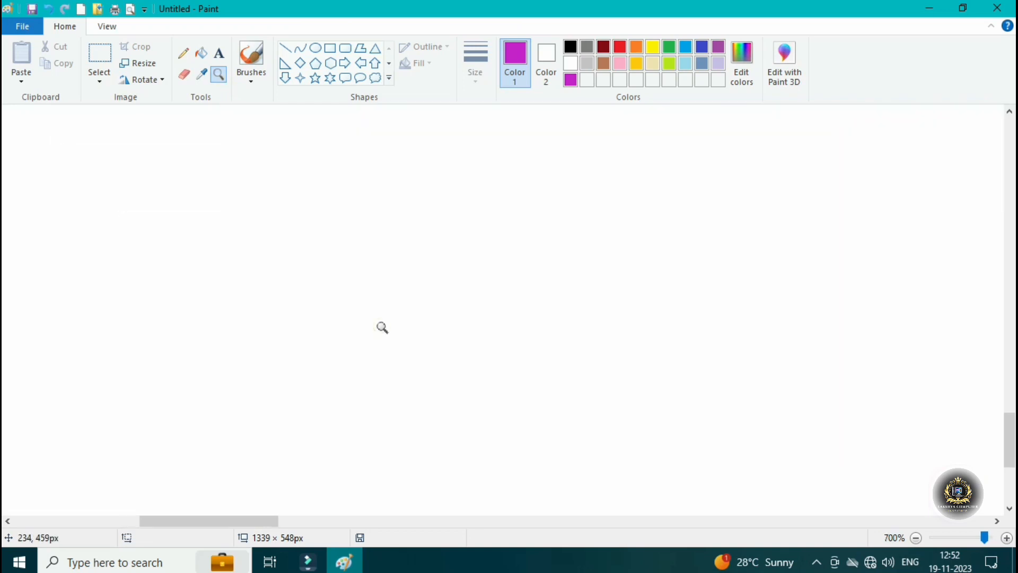
pyautogui.rightClick(382, 327)
pyautogui.rightClick(382, 327)
pyautogui.rightClick(382, 327)
pyautogui.rightClick(382, 327)
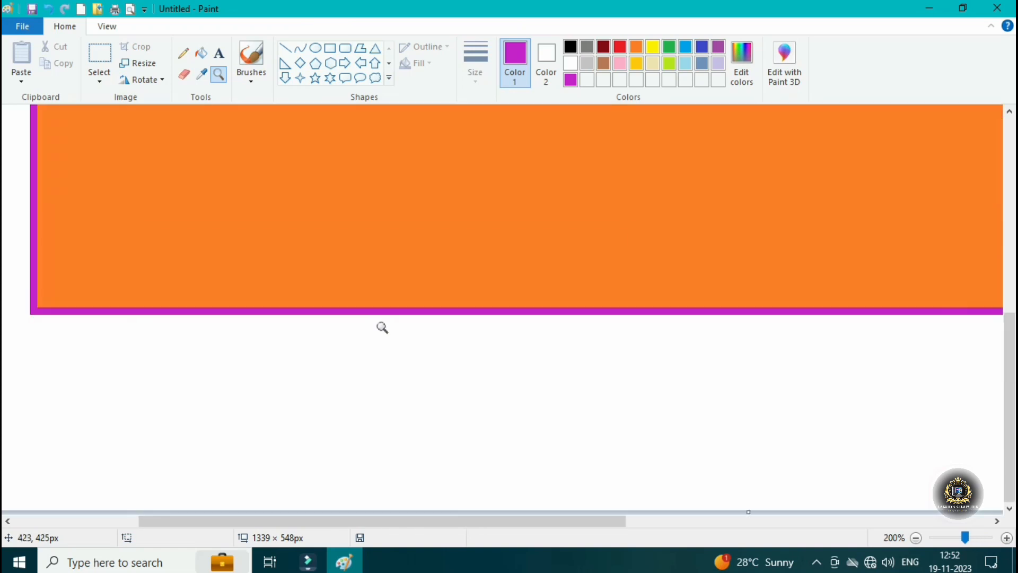
pyautogui.rightClick(382, 327)
pyautogui.rightClick(382, 327)
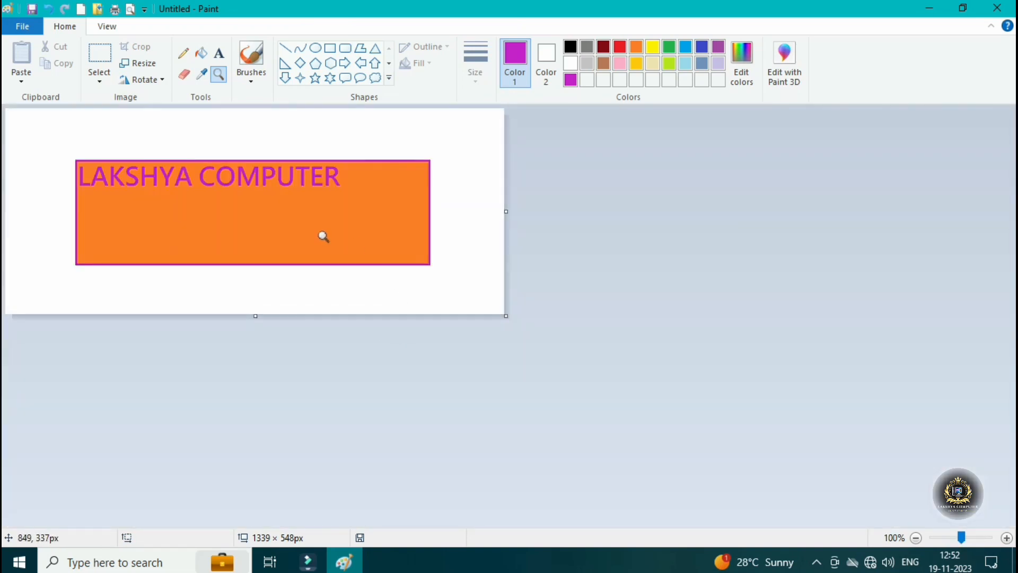
pyautogui.click(320, 232)
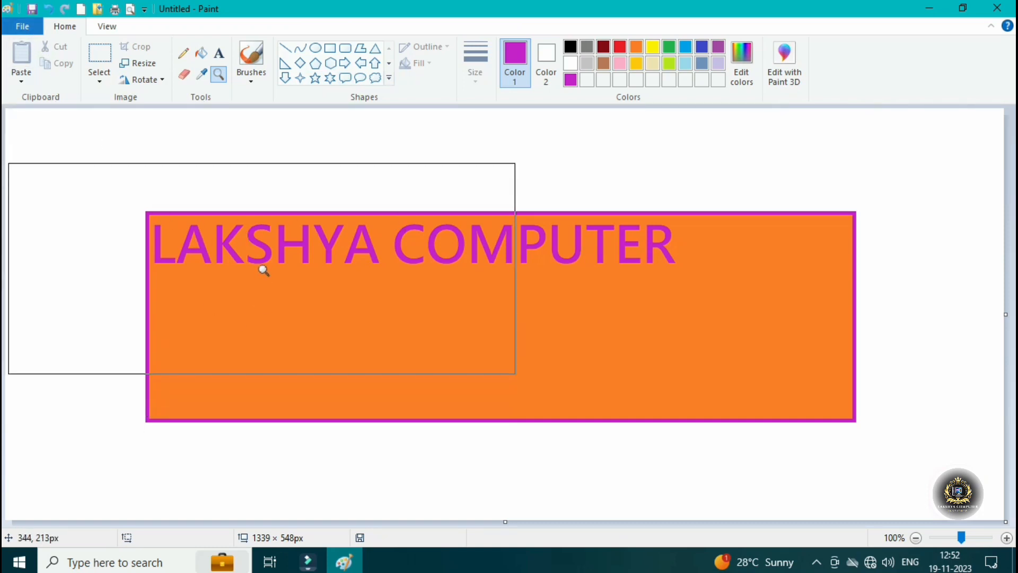
# Clear the whole canvas and draw a right triangle about 301 × 345 px with a black outline.
pyautogui.hotkey('ctrl', 'a')
pyautogui.press('Delete')
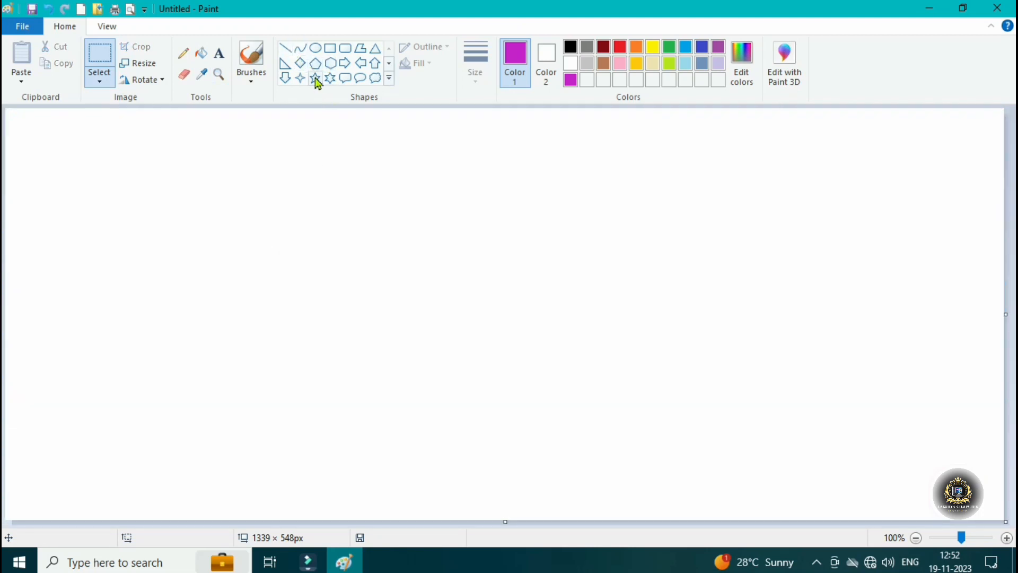
pyautogui.click(285, 63)
pyautogui.moveTo(512, 176); pyautogui.dragTo(284, 438)
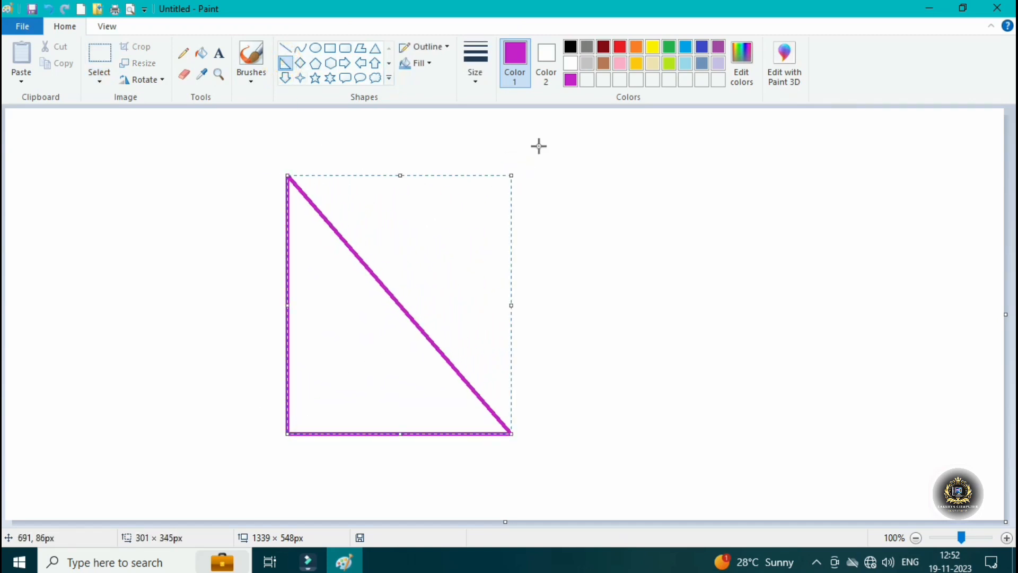
pyautogui.click(569, 47)
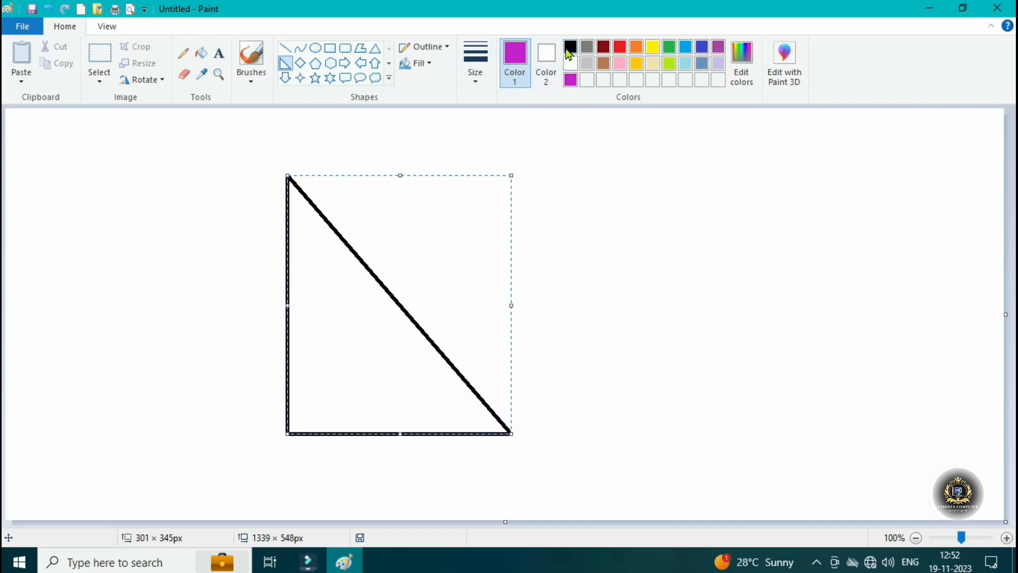
pyautogui.click(577, 397)
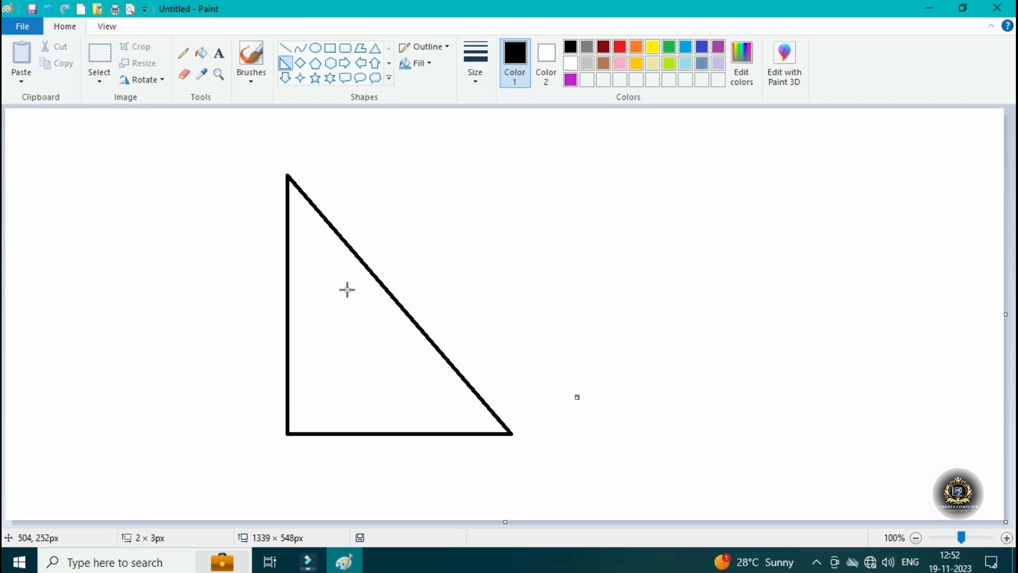
# Draw a black circle about 131 × 130 px centred on the triangle's right-angle corner.
pyautogui.click(315, 48)
pyautogui.moveTo(239, 390); pyautogui.dragTo(308, 452)
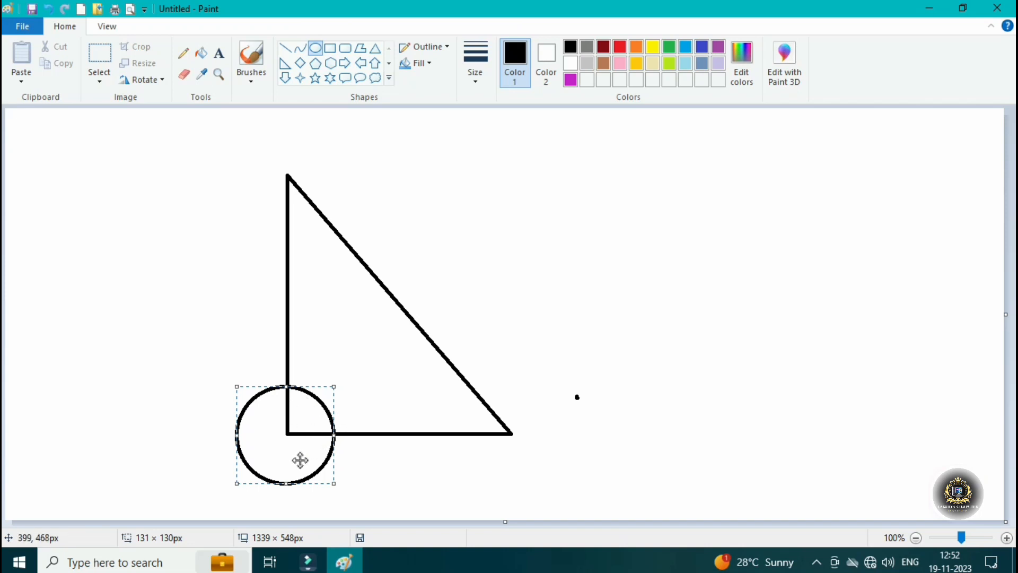
pyautogui.click(591, 459)
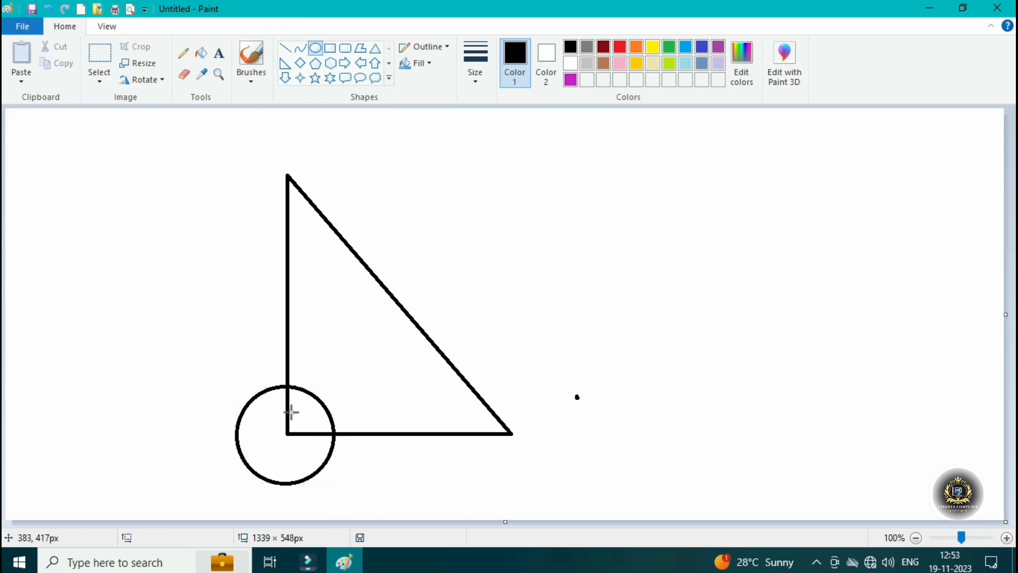
# Try to erase the circle's upper arc outside the triangle's vertical side, and undo the erasing.
pyautogui.click(183, 75)
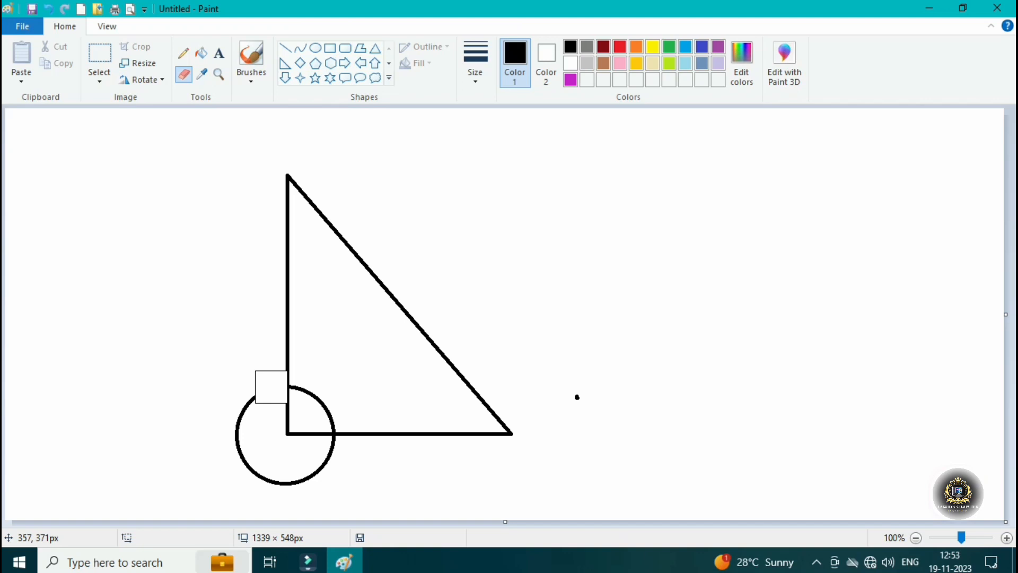
pyautogui.click(271, 387)
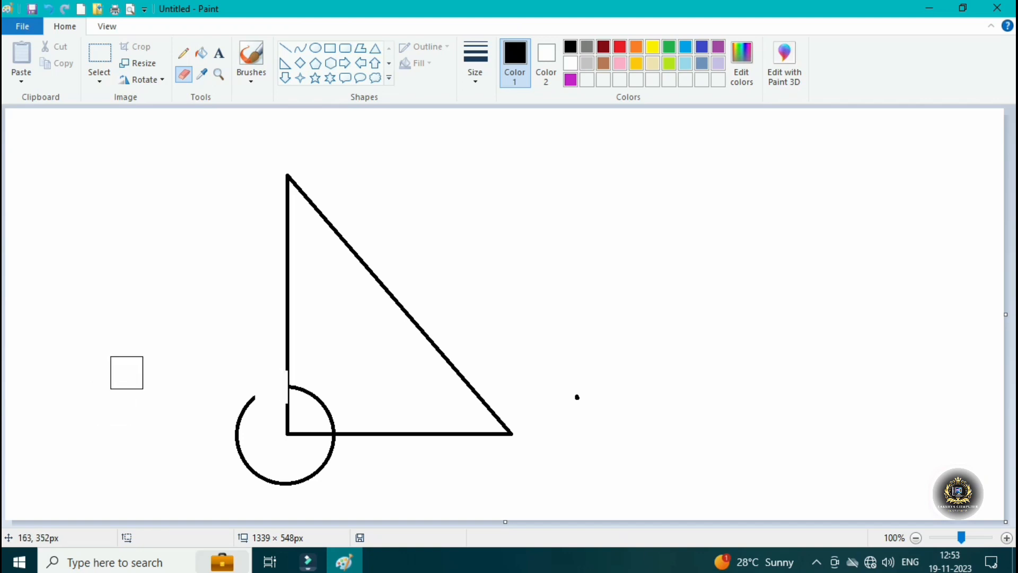
pyautogui.hotkey('ctrl', 'z')
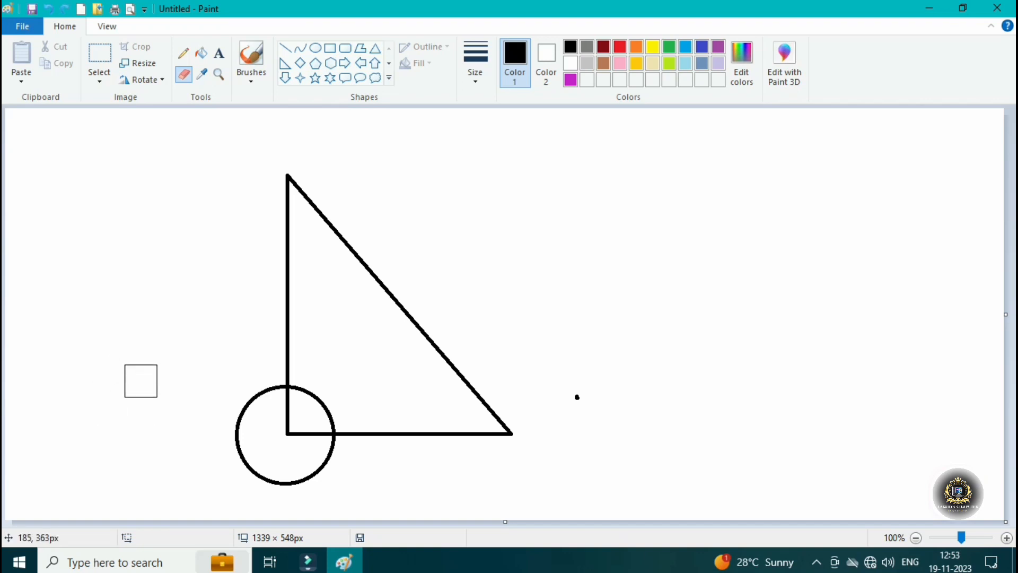
# Erase the parts of the circle outside the triangle at 300% magnification, leaving only the angle arc inside the right-angle corner.
pyautogui.click(218, 75)
pyautogui.click(284, 431)
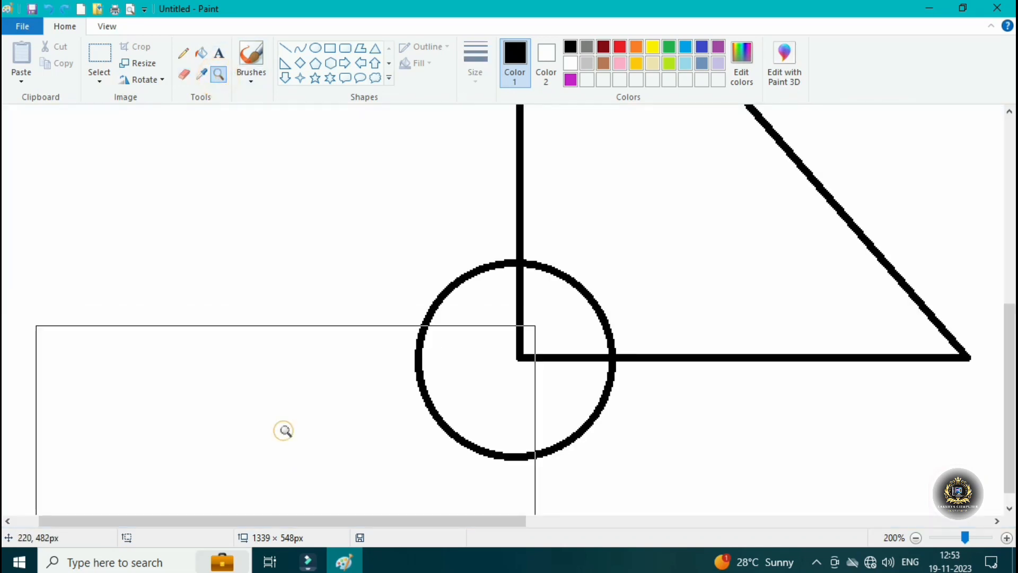
pyautogui.click(544, 329)
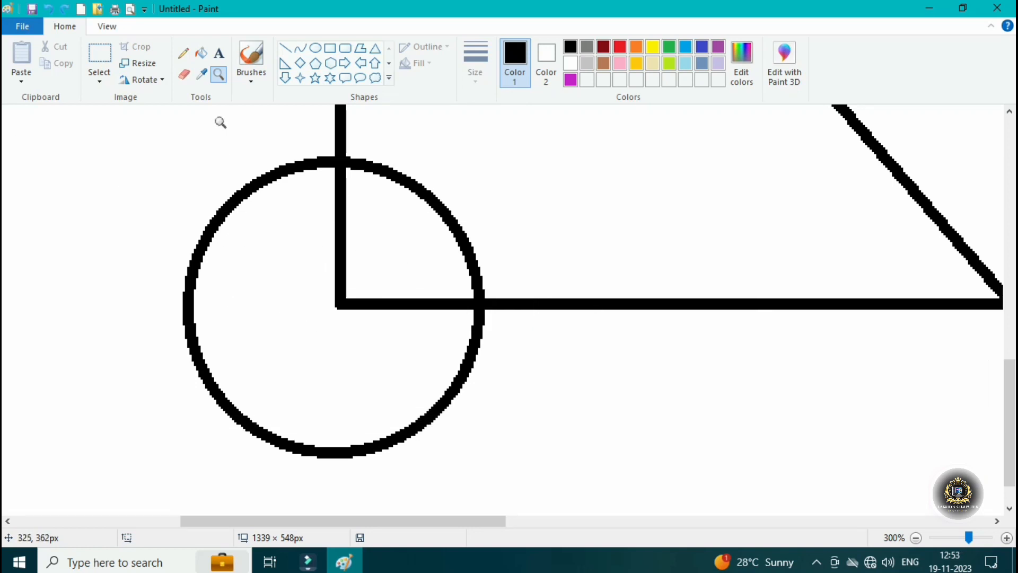
pyautogui.click(192, 78)
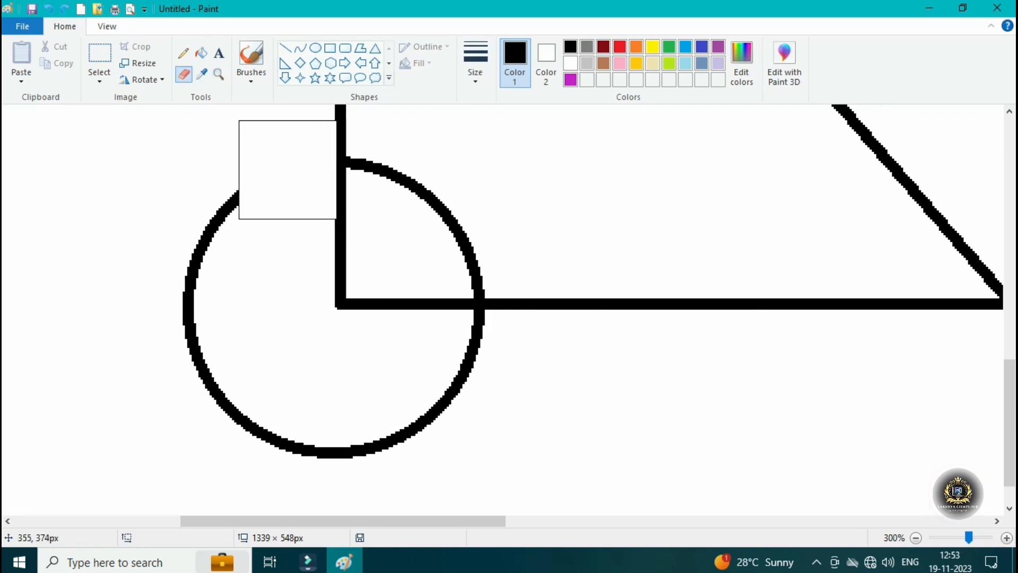
pyautogui.moveTo(276, 170); pyautogui.dragTo(285, 174)
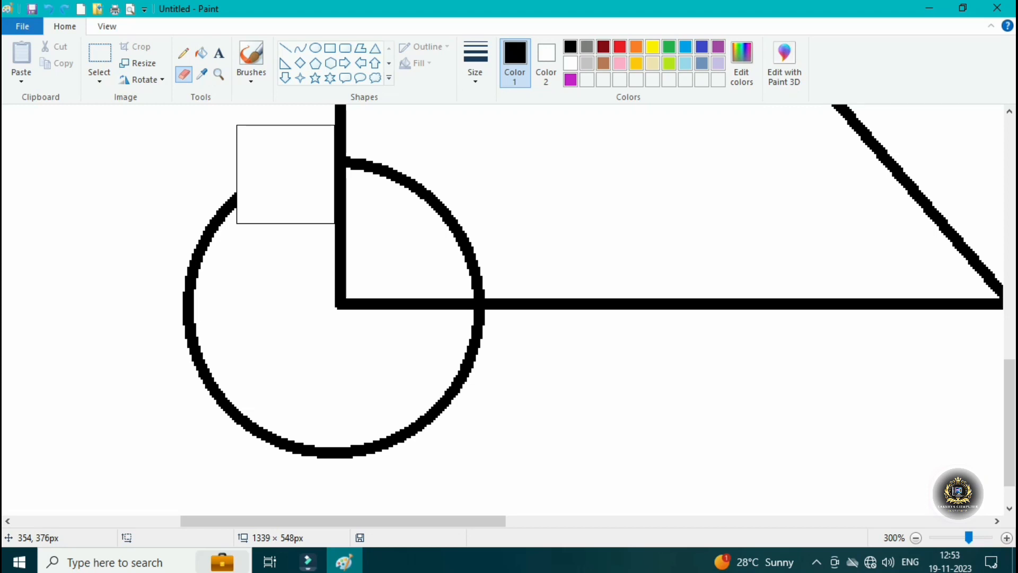
pyautogui.moveTo(285, 174); pyautogui.dragTo(187, 201)
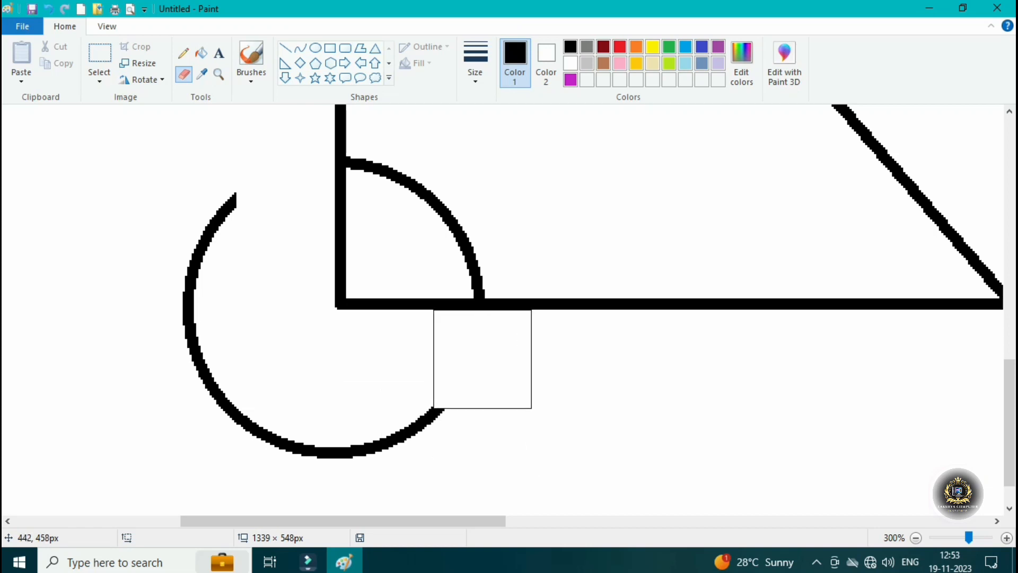
pyautogui.moveTo(465, 375)
pyautogui.mouseDown()
pyautogui.moveTo(397, 447)
pyautogui.moveTo(245, 442)
pyautogui.moveTo(185, 372)
pyautogui.moveTo(176, 304)
pyautogui.moveTo(209, 210)
pyautogui.mouseUp()
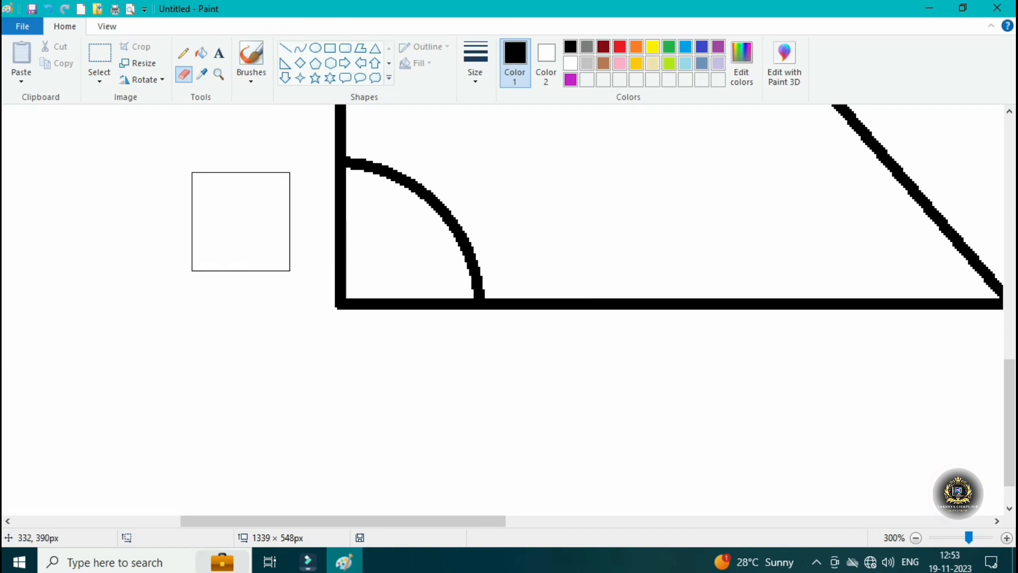
# Return the view to 100% and erase the stray black dot beside the triangle.
pyautogui.click(219, 74)
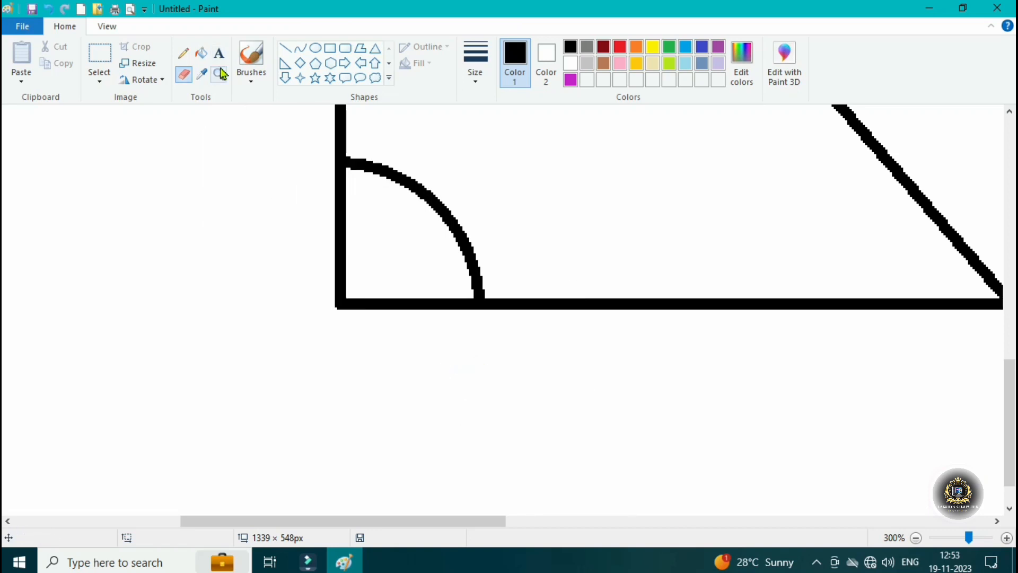
pyautogui.rightClick(379, 240)
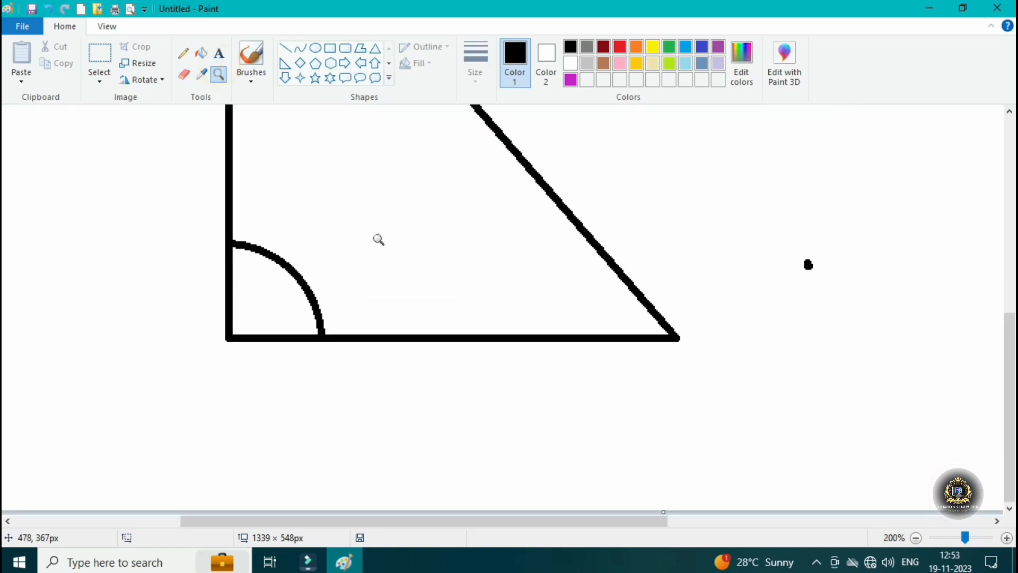
pyautogui.rightClick(267, 257)
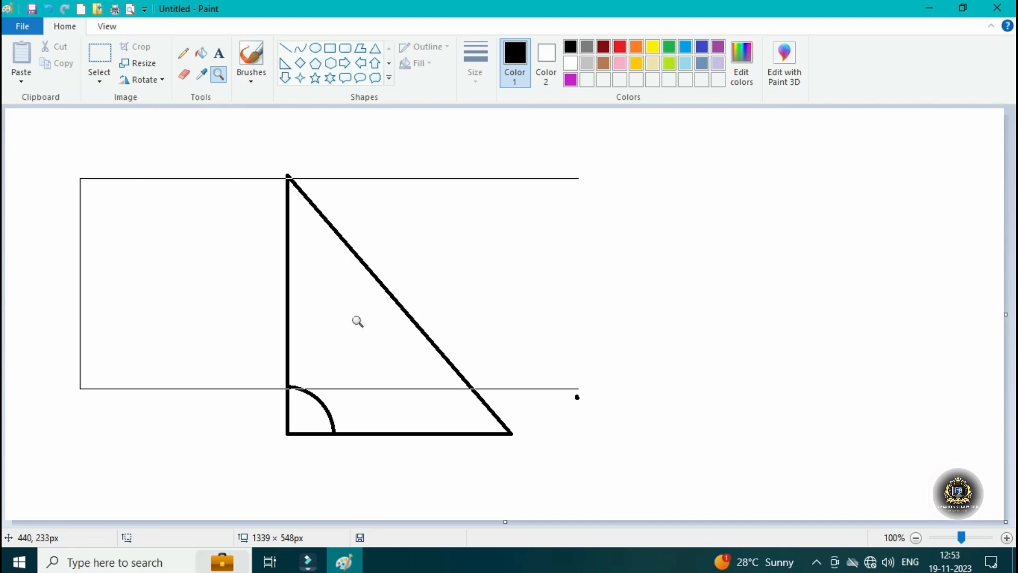
pyautogui.click(183, 74)
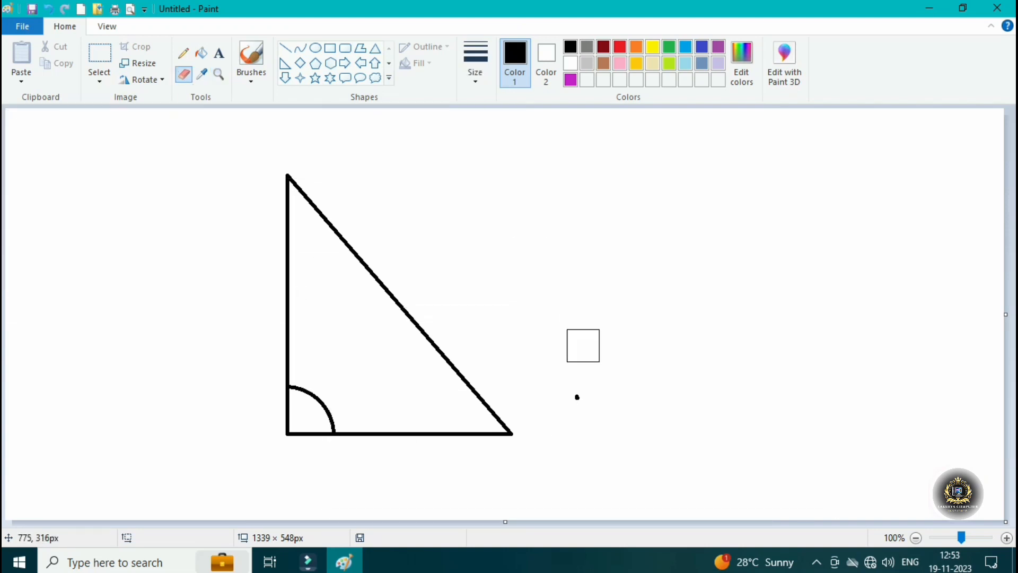
# Label the triangle's top vertex with the letter C in size 26, placed just above the point.
pyautogui.click(218, 53)
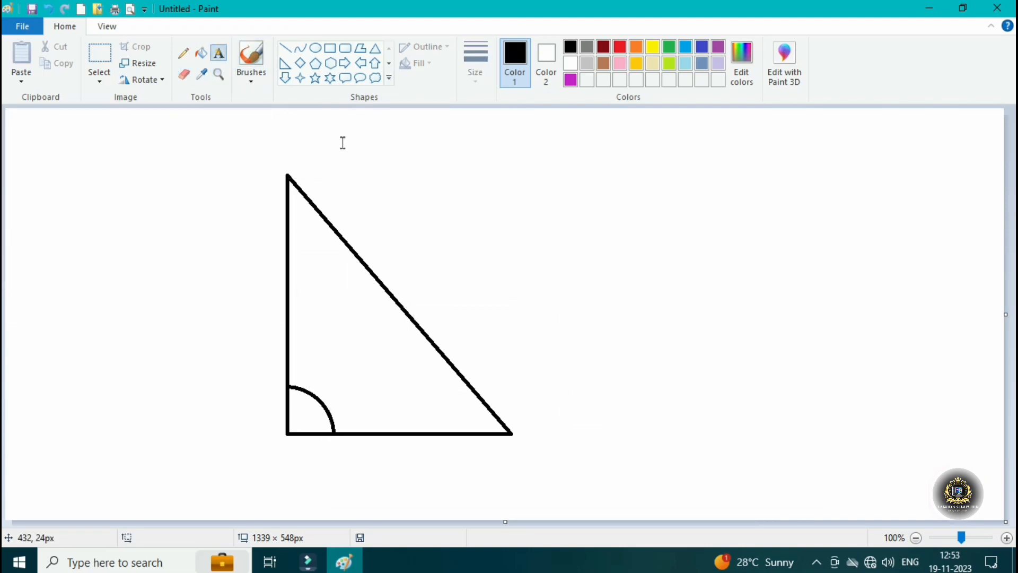
pyautogui.moveTo(342, 144); pyautogui.dragTo(388, 186)
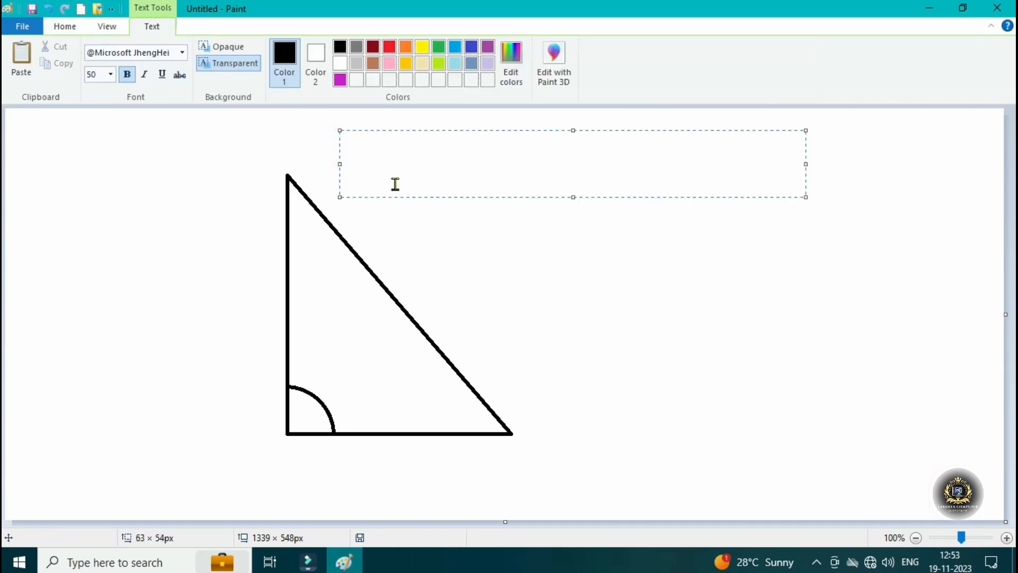
pyautogui.write('C')
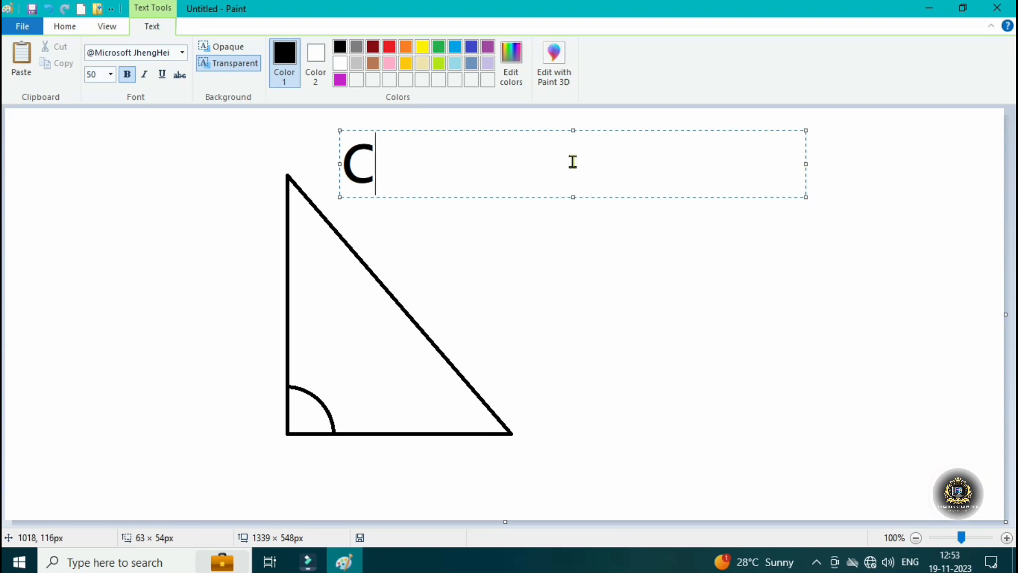
pyautogui.moveTo(438, 173); pyautogui.dragTo(309, 173)
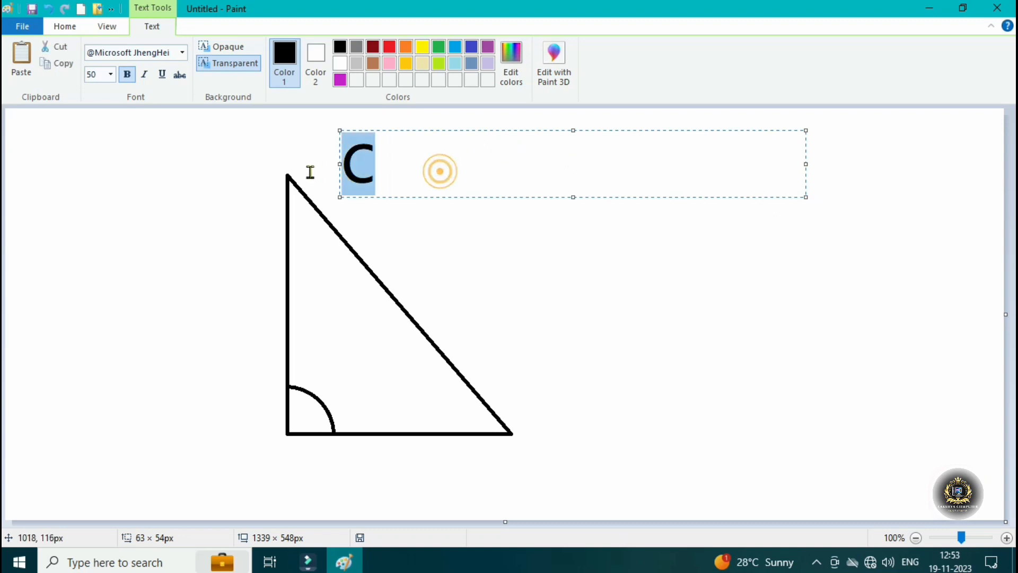
pyautogui.click(111, 74)
pyautogui.click(99, 230)
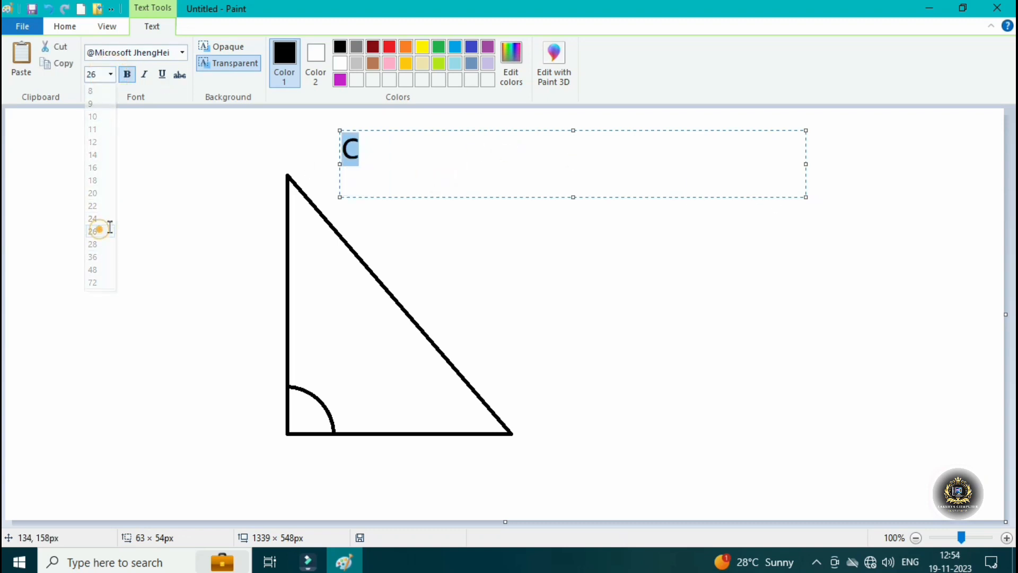
pyautogui.moveTo(573, 198); pyautogui.dragTo(573, 170)
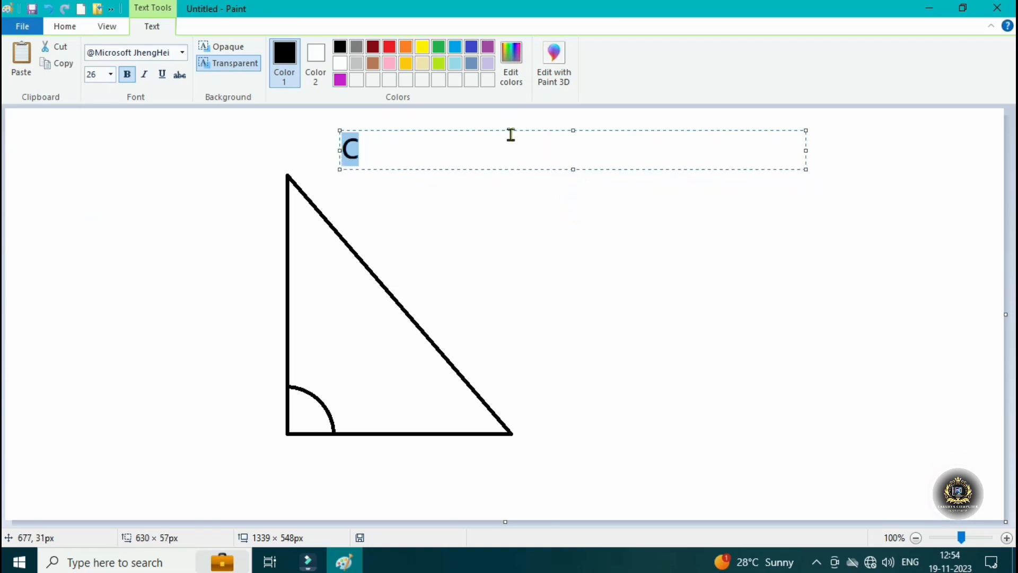
pyautogui.moveTo(509, 130); pyautogui.dragTo(448, 135)
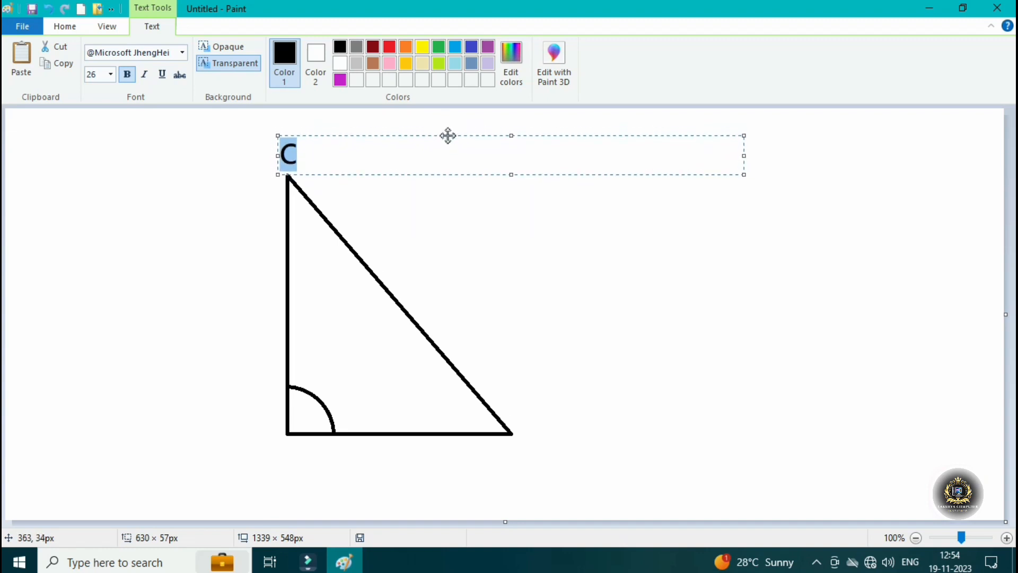
pyautogui.click(535, 300)
# Label the right-angle corner with the letter A, placed just below the corner.
pyautogui.moveTo(581, 293); pyautogui.dragTo(651, 377)
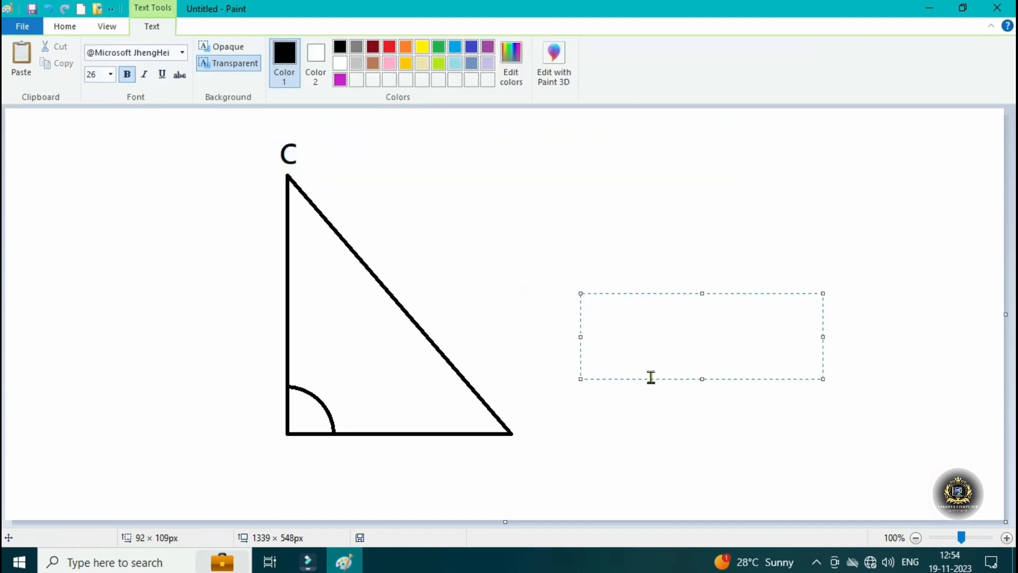
pyautogui.write('A')
pyautogui.moveTo(679, 294); pyautogui.dragTo(375, 434)
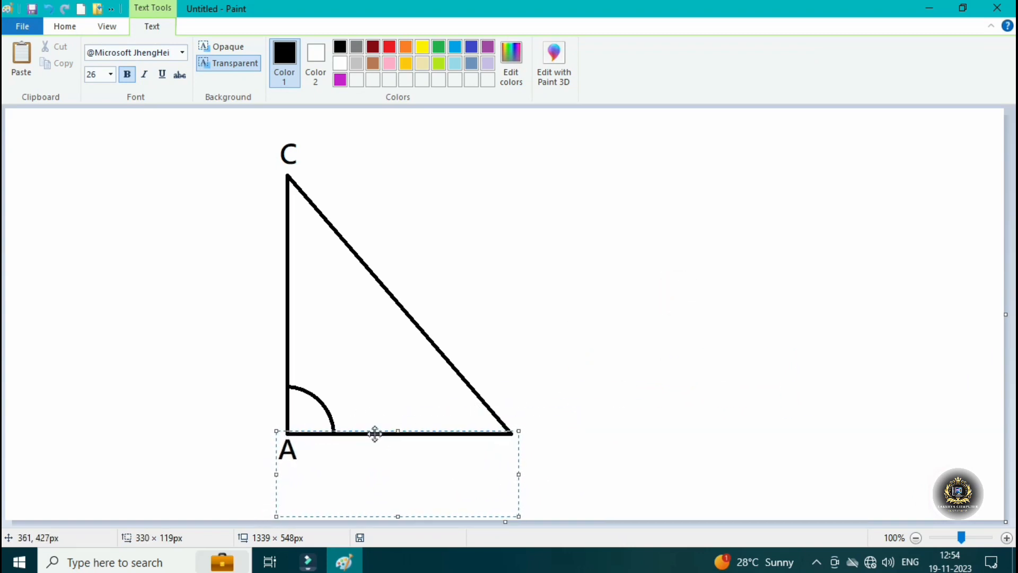
pyautogui.click(579, 366)
# Label the remaining vertex at the end of the base with the letter B, placed just below it.
pyautogui.moveTo(583, 430); pyautogui.dragTo(671, 487)
pyautogui.write('B')
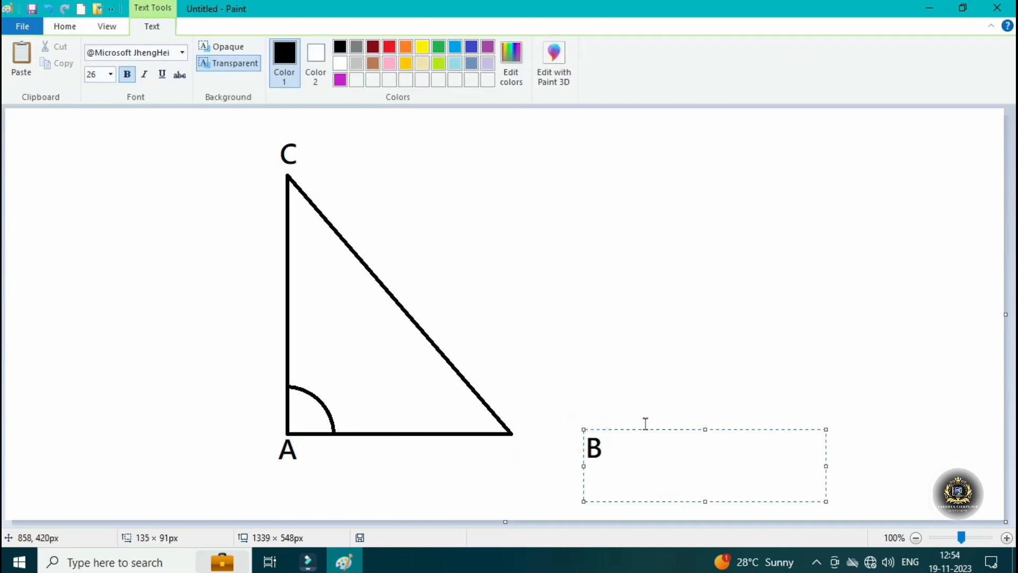
pyautogui.click(645, 430)
pyautogui.moveTo(651, 430); pyautogui.dragTo(568, 436)
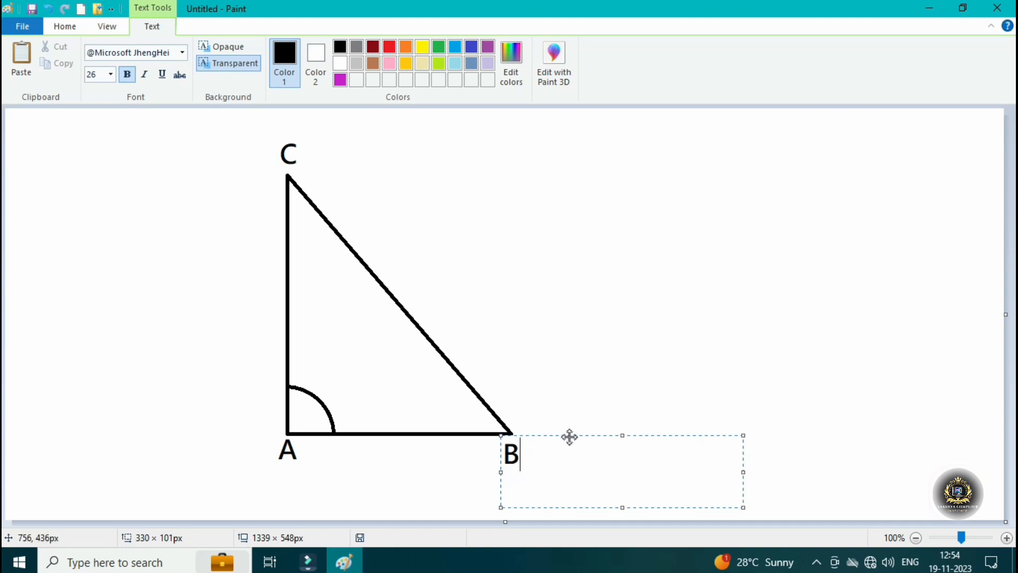
pyautogui.moveTo(569, 433)
pyautogui.mouseDown()
pyautogui.moveTo(548, 422)
pyautogui.moveTo(548, 402)
pyautogui.moveTo(581, 412)
pyautogui.moveTo(569, 430)
pyautogui.mouseUp()
pyautogui.click(576, 361)
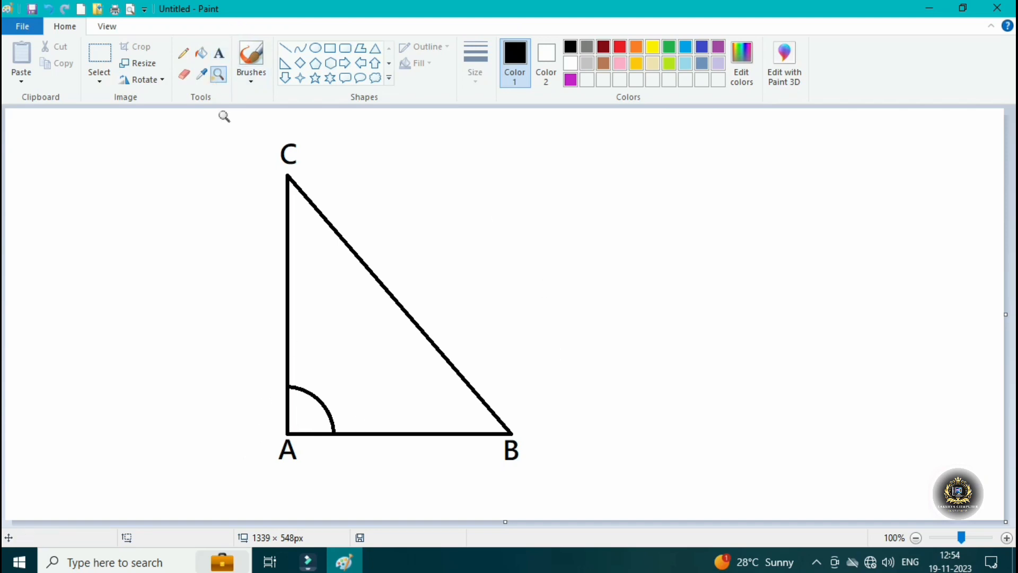
# Add the text 90 in size 18 just outside the angle arc at corner A, working at 400% magnification.
pyautogui.click(219, 75)
pyautogui.click(283, 414)
pyautogui.click(574, 317)
pyautogui.click(575, 317)
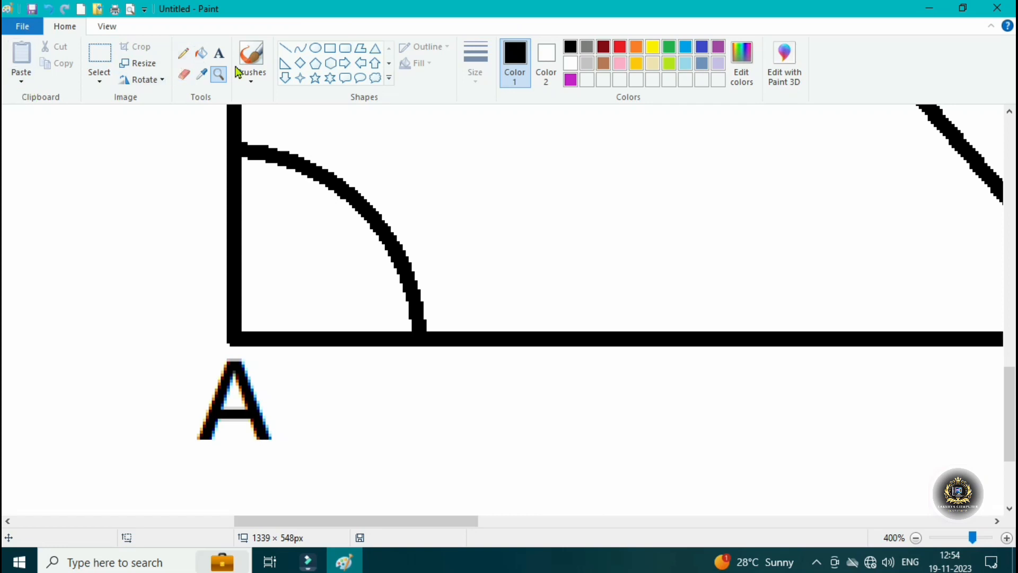
pyautogui.click(220, 54)
pyautogui.moveTo(479, 167); pyautogui.dragTo(628, 262)
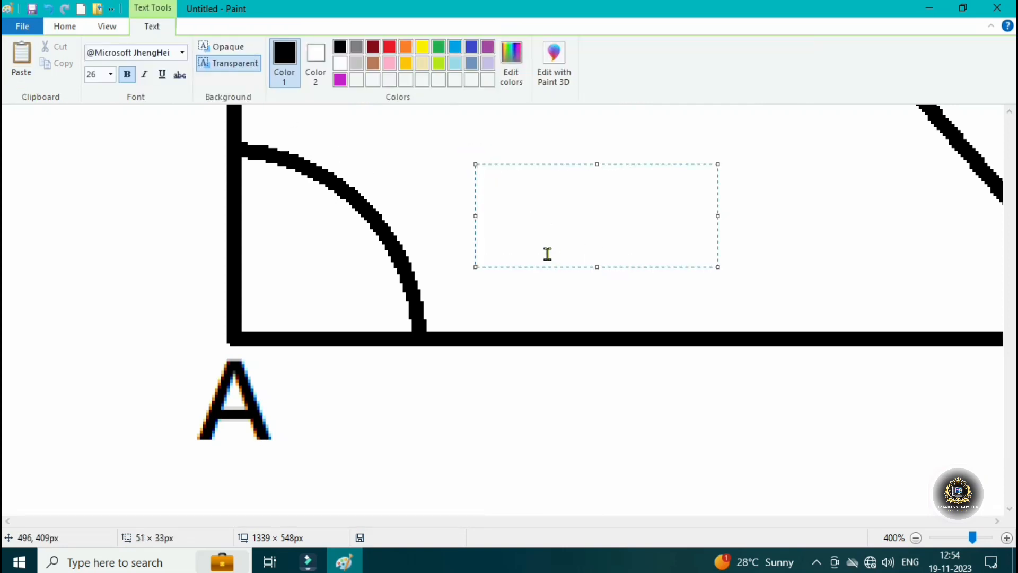
pyautogui.write('90')
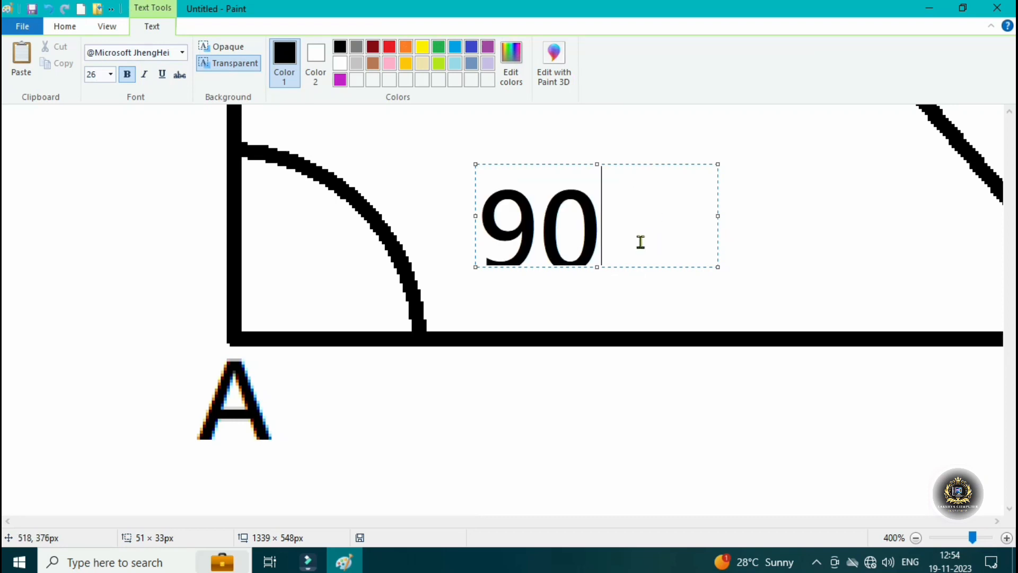
pyautogui.moveTo(640, 242); pyautogui.dragTo(390, 240)
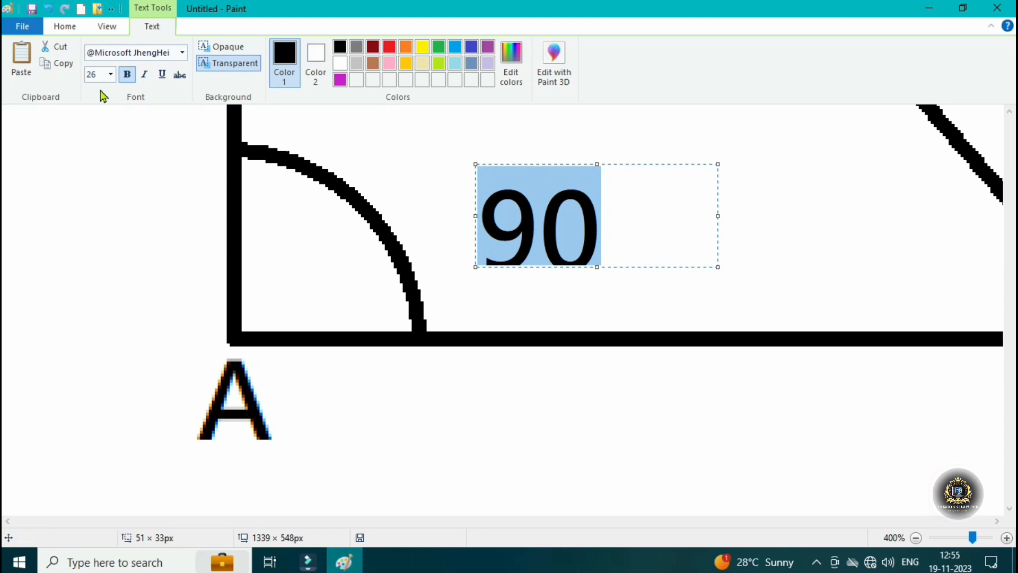
pyautogui.click(111, 75)
pyautogui.click(91, 180)
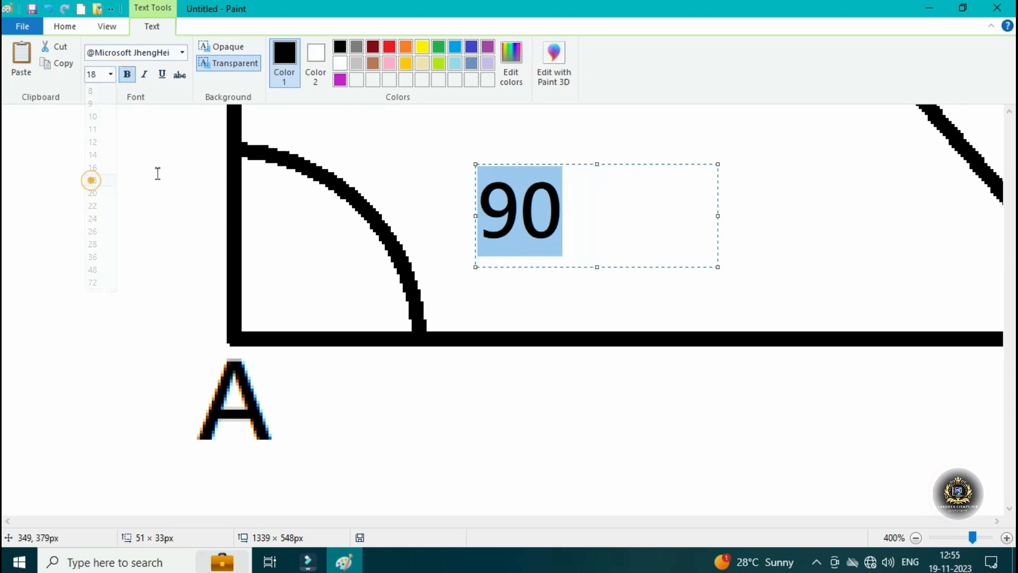
pyautogui.click(618, 231)
pyautogui.moveTo(625, 164); pyautogui.dragTo(589, 175)
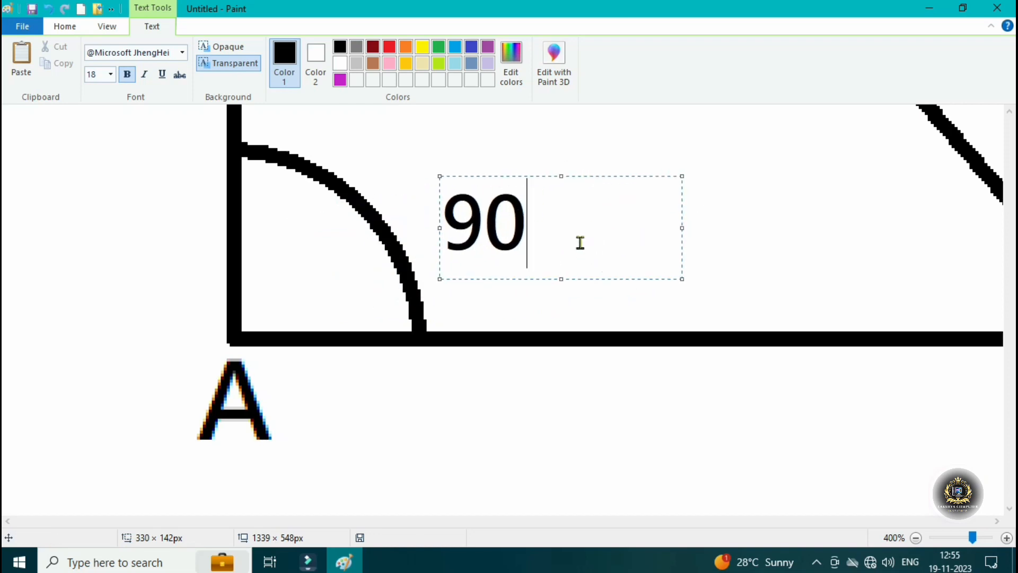
# Delete the text 90 and close its empty text box.
pyautogui.click(68, 26)
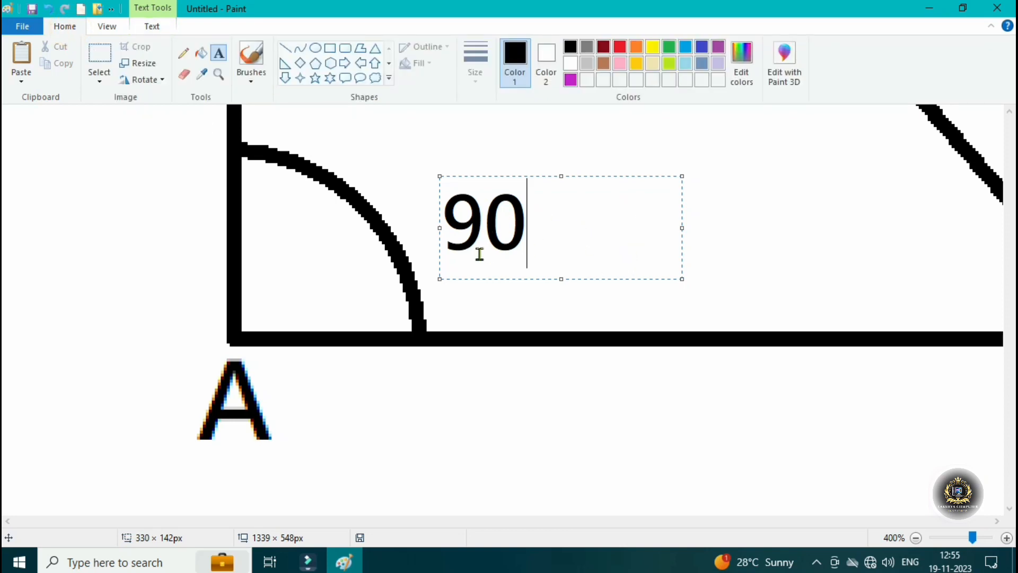
pyautogui.click(99, 80)
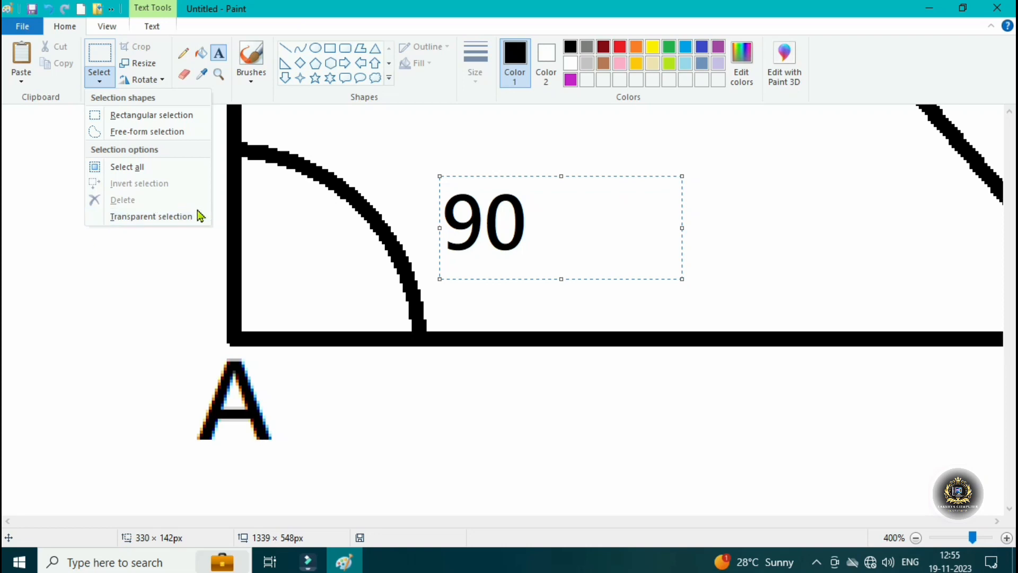
pyautogui.click(762, 231)
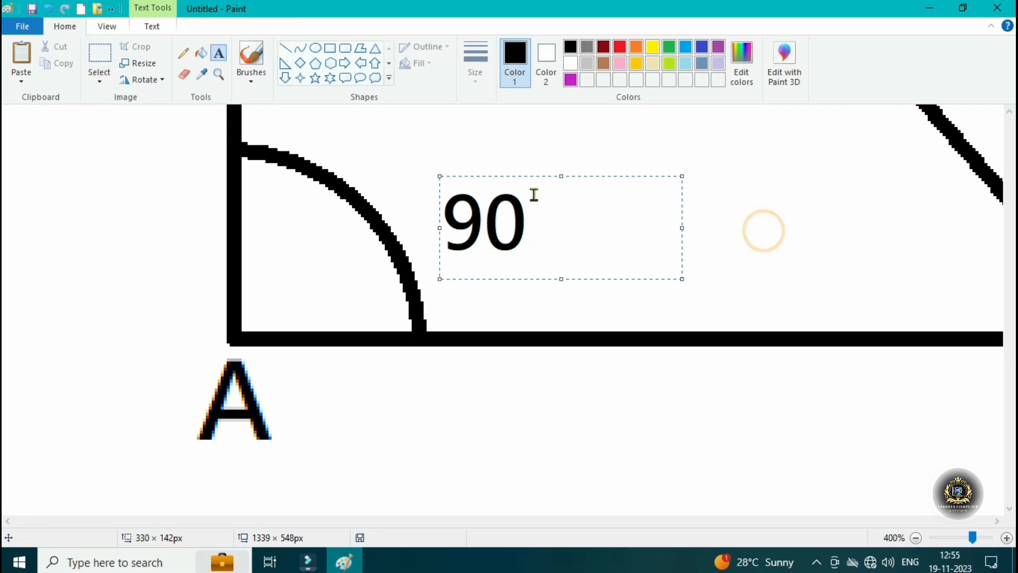
pyautogui.press('BackSpace')
pyautogui.press('BackSpace')
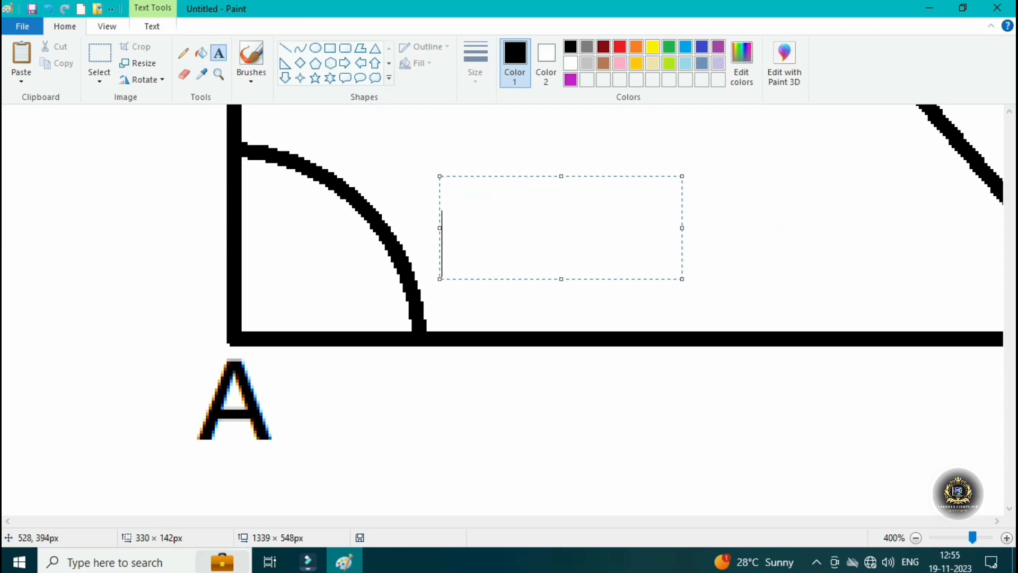
pyautogui.click(763, 245)
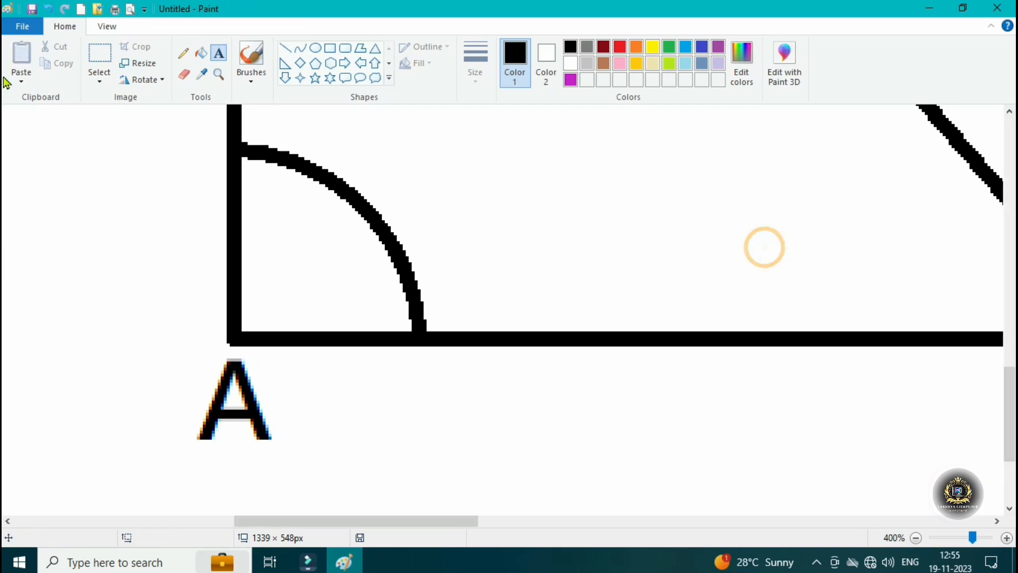
# Turn on transparent selection.
pyautogui.click(101, 80)
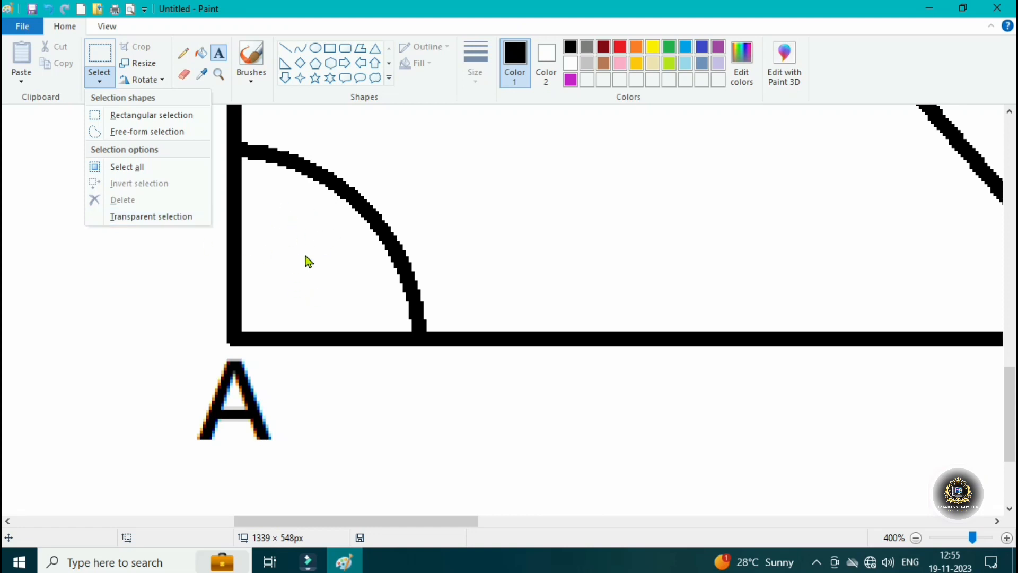
pyautogui.click(119, 221)
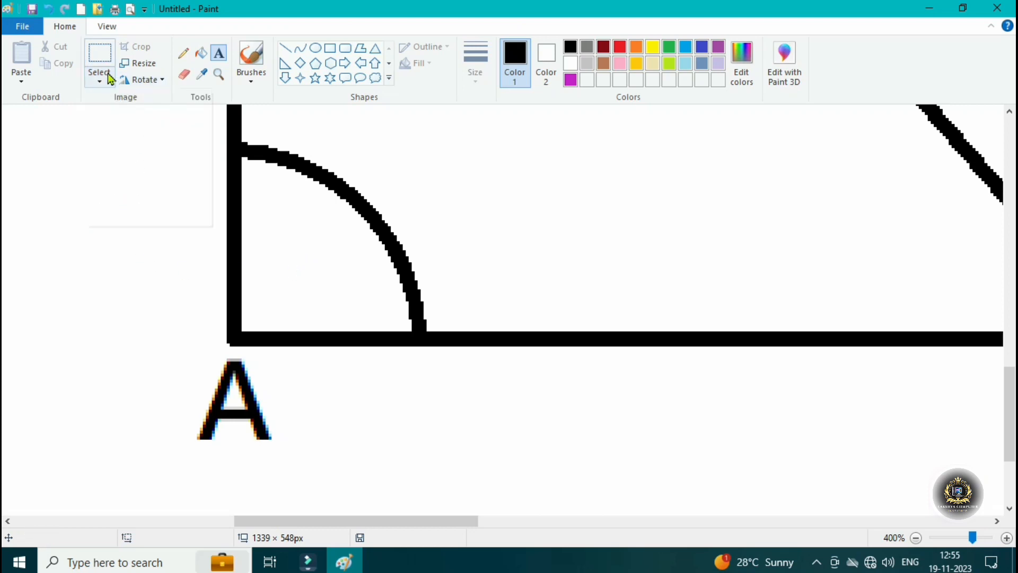
# Turn off transparent selection.
pyautogui.click(105, 74)
pyautogui.click(118, 220)
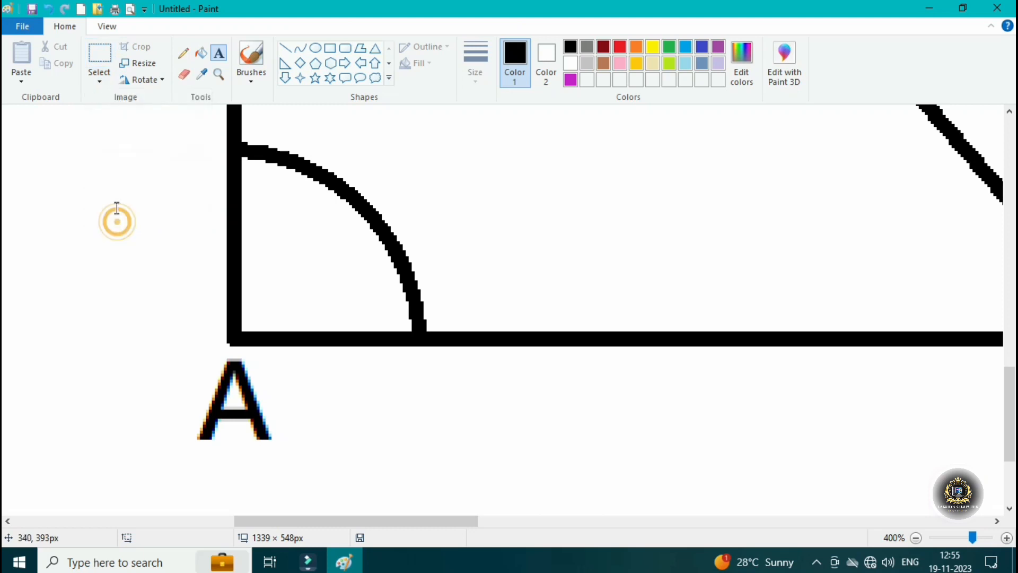
pyautogui.click(99, 82)
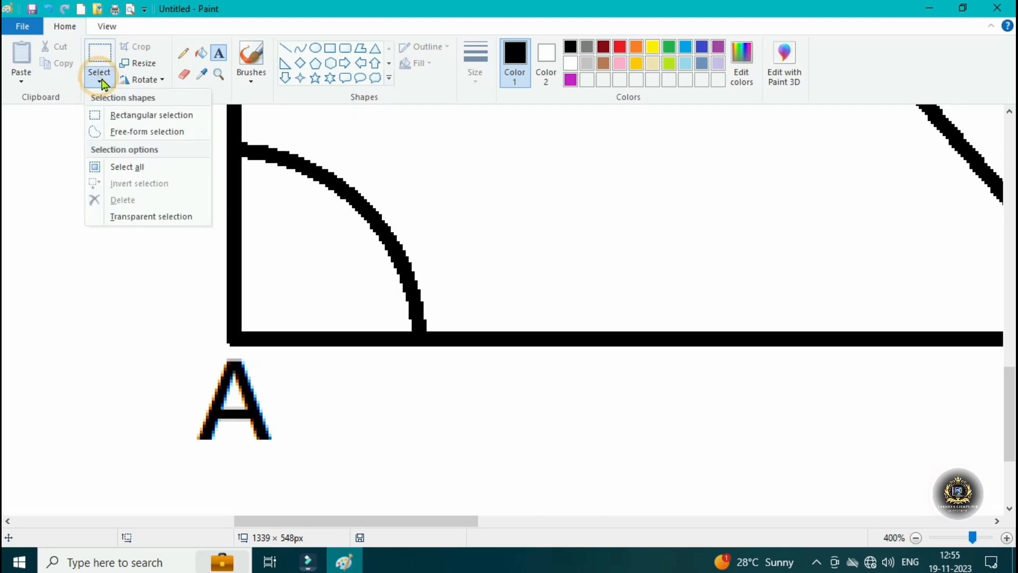
pyautogui.click(117, 294)
# Add the text 90 in size 18 with a transparent background and place it inside the angle arc at corner A.
pyautogui.moveTo(38, 198); pyautogui.dragTo(208, 354)
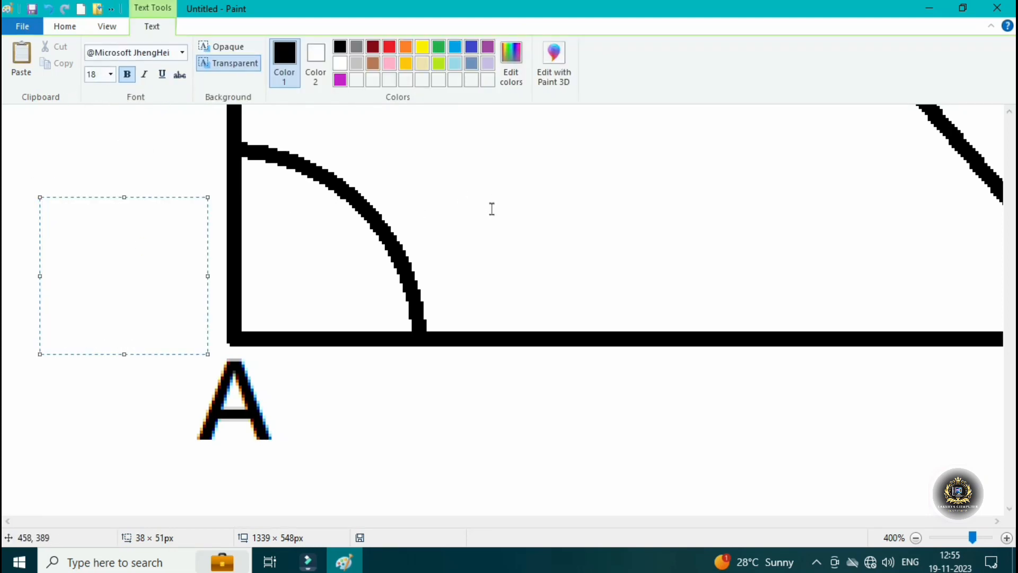
pyautogui.click(543, 202)
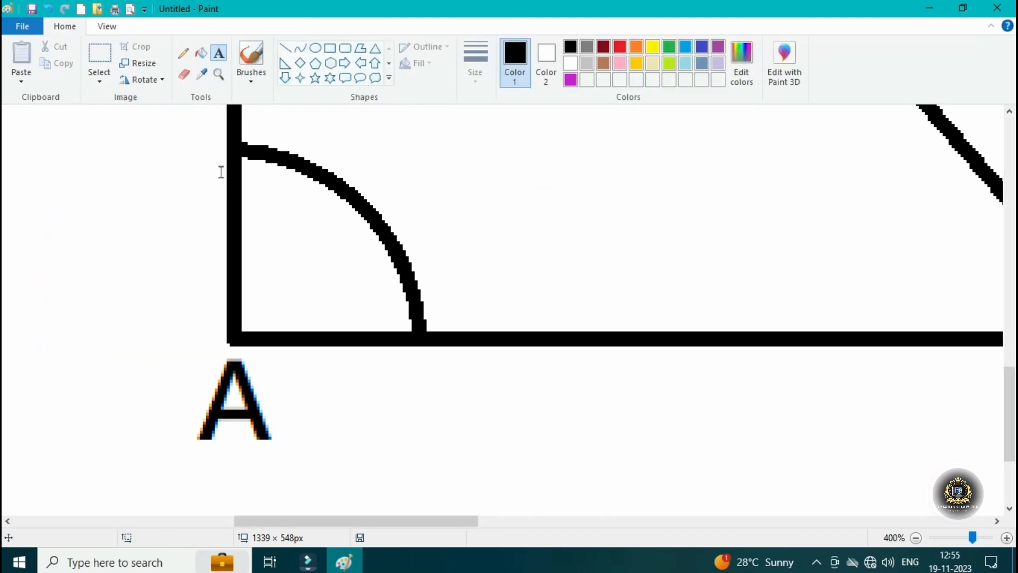
pyautogui.moveTo(472, 173); pyautogui.dragTo(631, 271)
pyautogui.write('90')
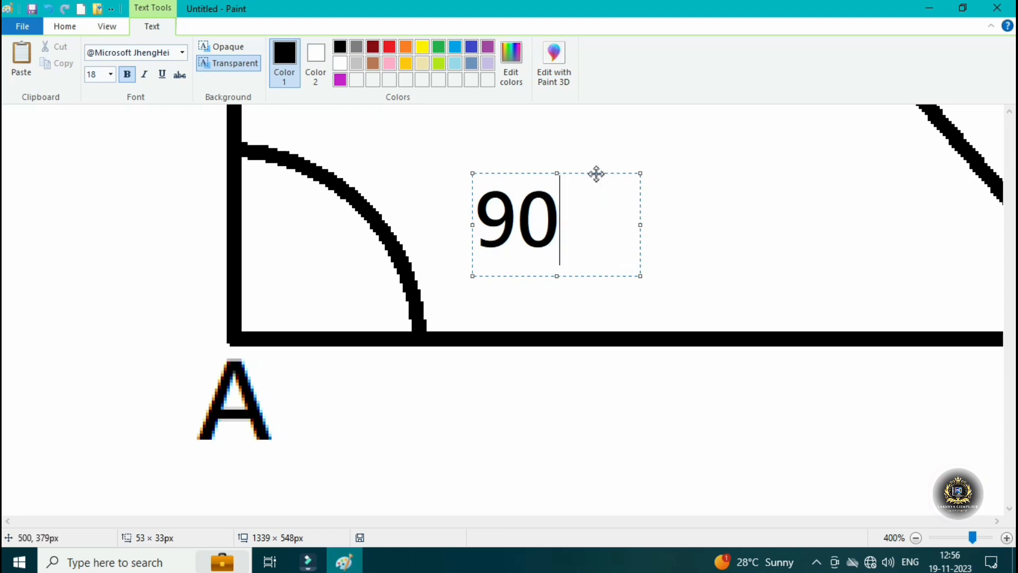
pyautogui.moveTo(595, 174); pyautogui.dragTo(368, 237)
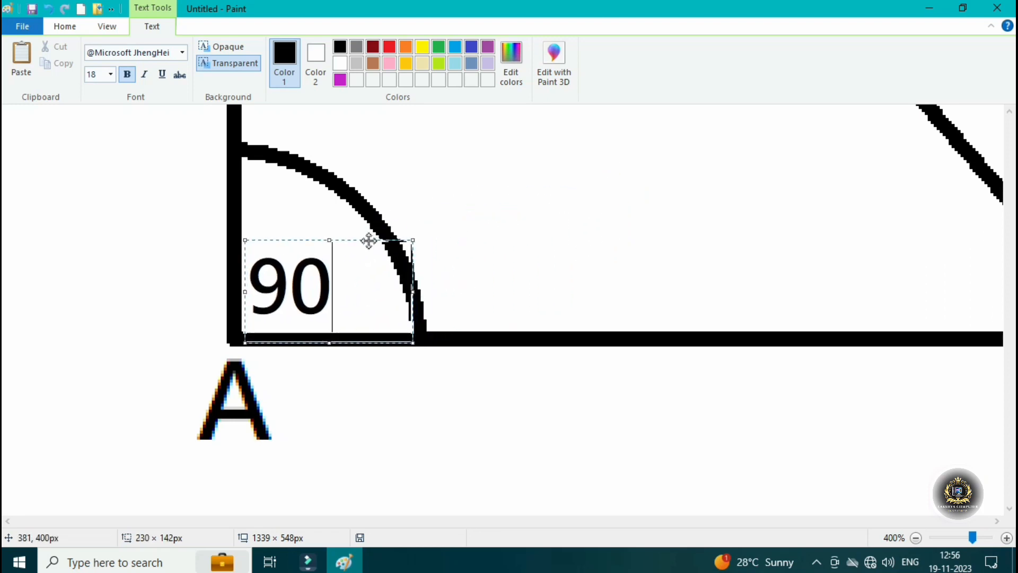
pyautogui.click(586, 188)
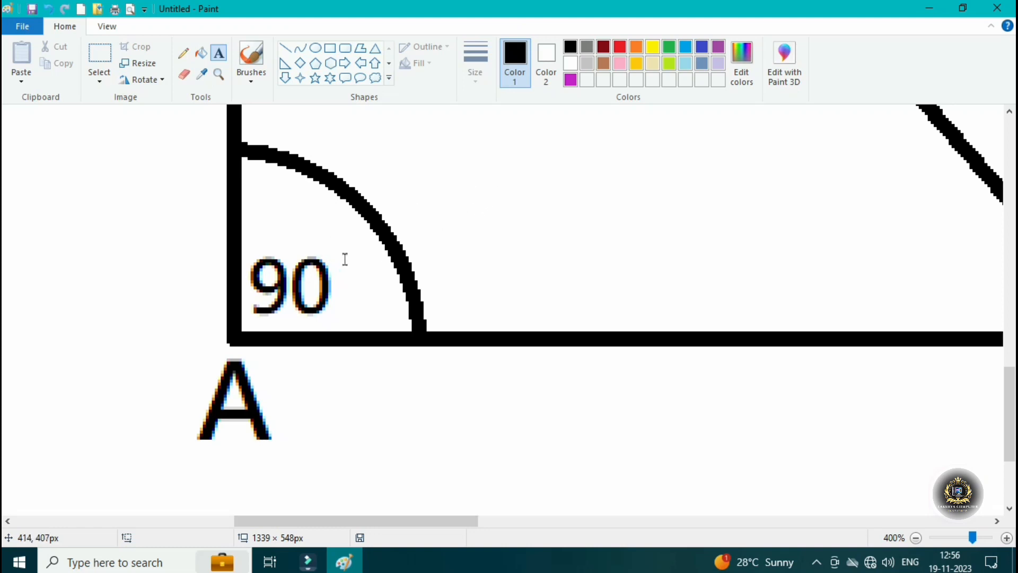
# Add a letter O in size 11 as the degree sign and place it just above and to the right of the 90.
pyautogui.moveTo(478, 194); pyautogui.dragTo(558, 241)
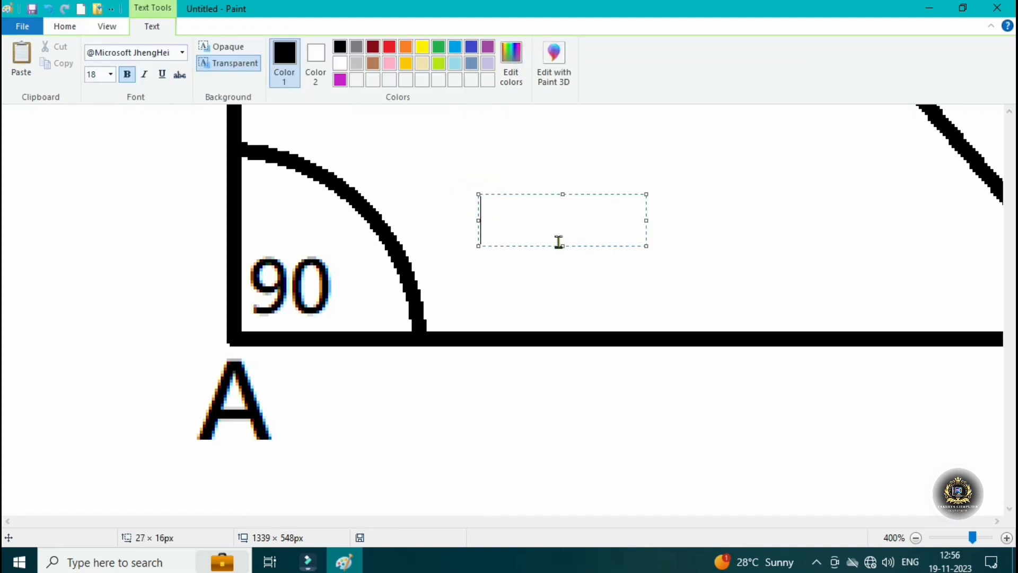
pyautogui.write('O')
pyautogui.doubleClick(561, 264)
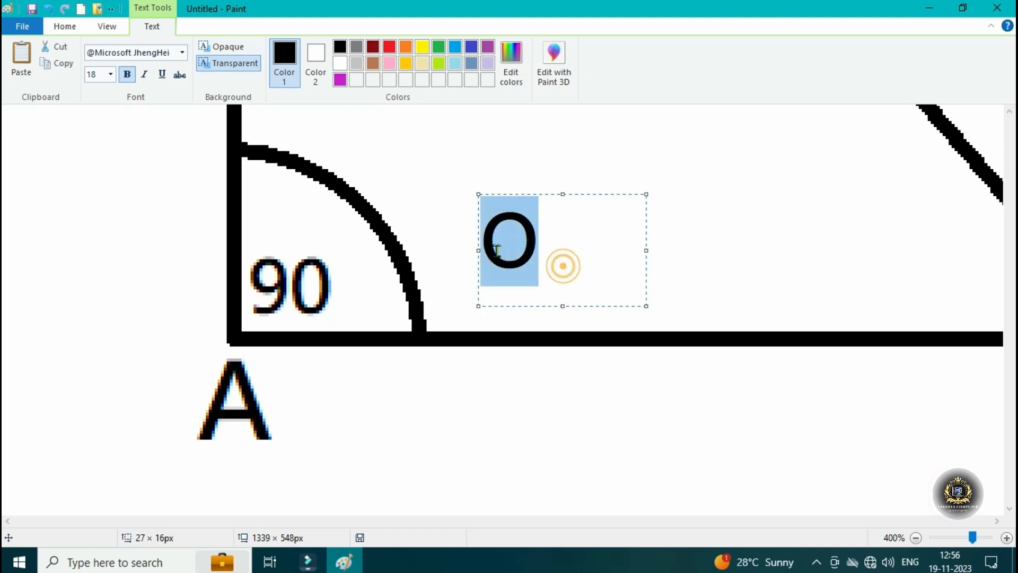
pyautogui.click(110, 74)
pyautogui.click(93, 131)
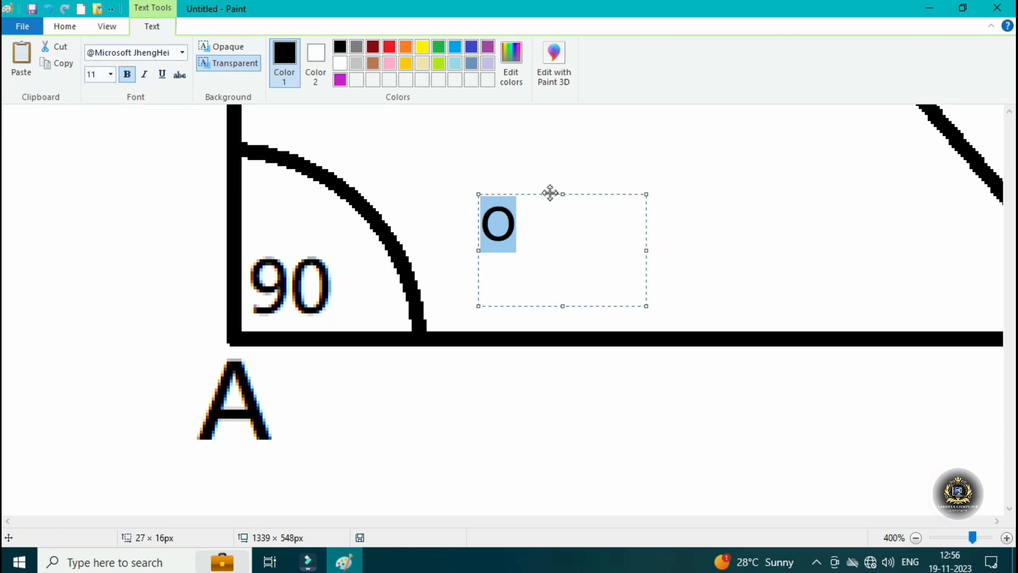
pyautogui.moveTo(550, 193); pyautogui.dragTo(399, 224)
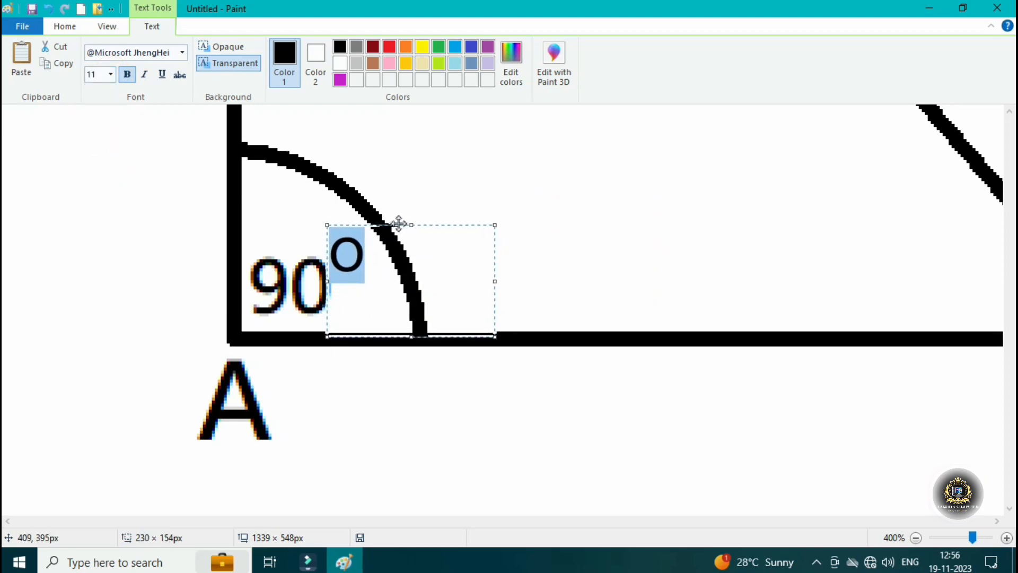
pyautogui.click(387, 255)
pyautogui.click(660, 214)
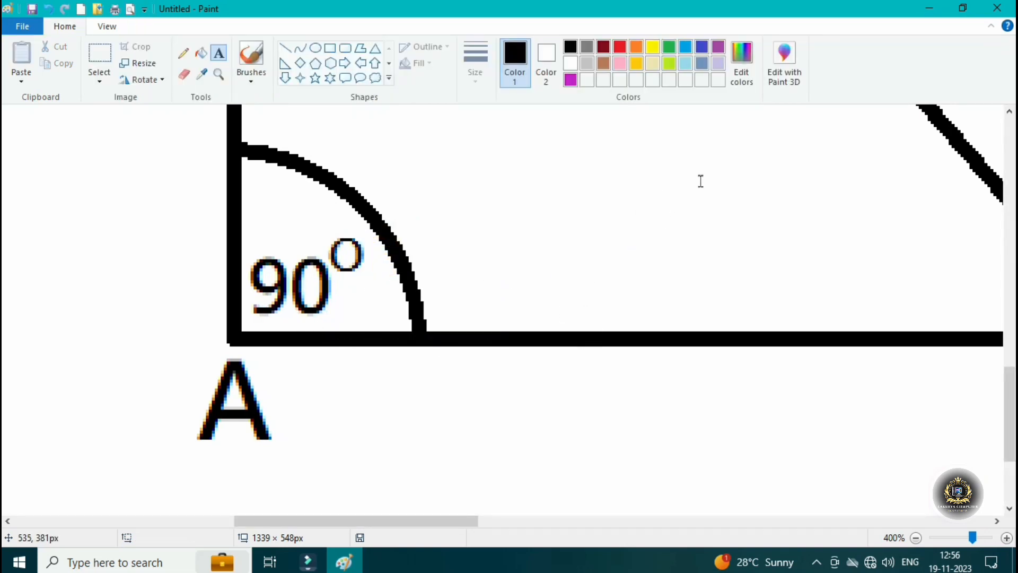
# Use the Magnifier to return to 100% magnification and examine the whole labelled triangle.
pyautogui.click(916, 538)
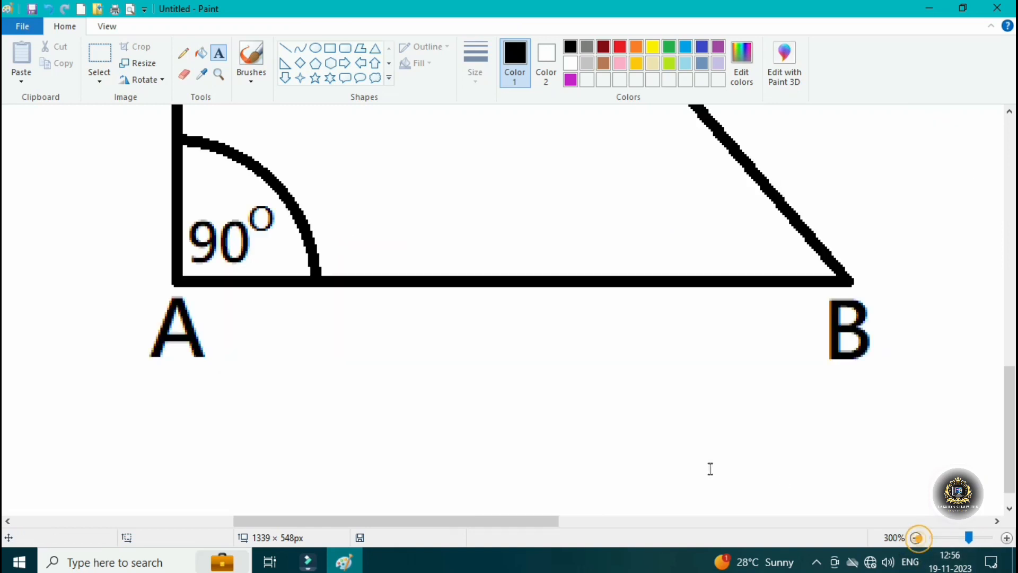
pyautogui.click(218, 74)
pyautogui.click(379, 259)
pyautogui.rightClick(382, 262)
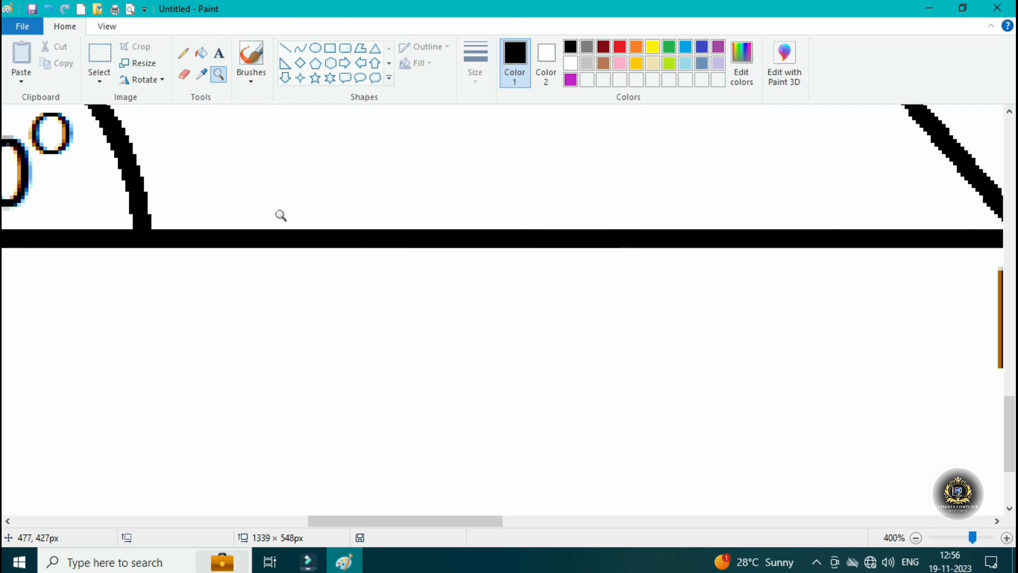
pyautogui.rightClick(281, 216)
pyautogui.rightClick(281, 214)
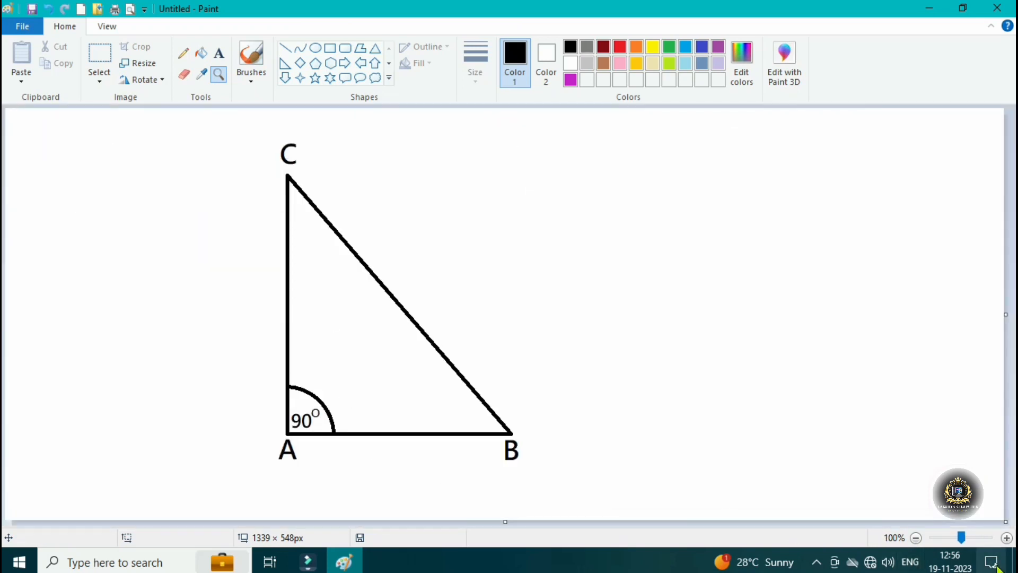
pyautogui.click(703, 319)
pyautogui.rightClick(510, 292)
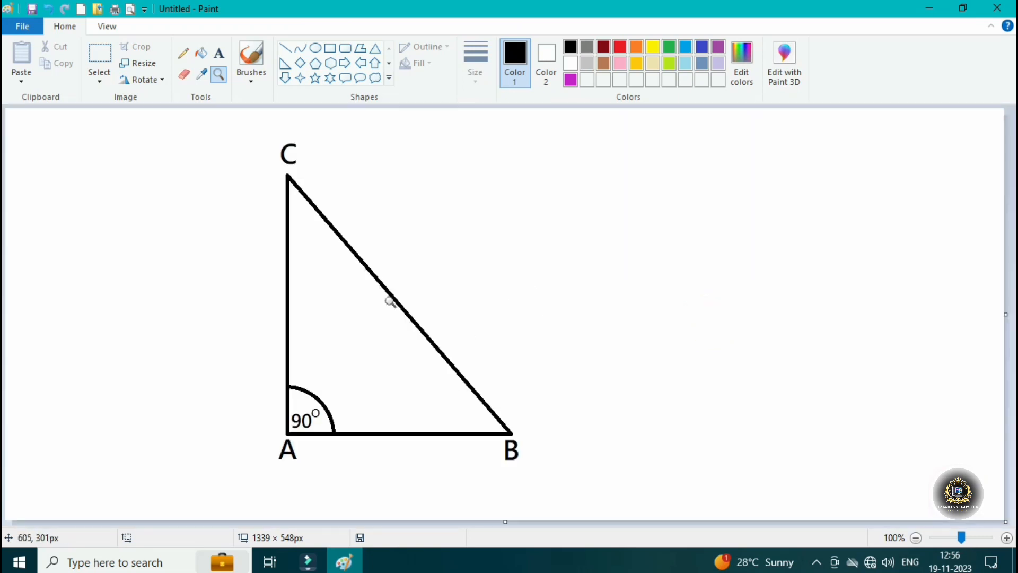